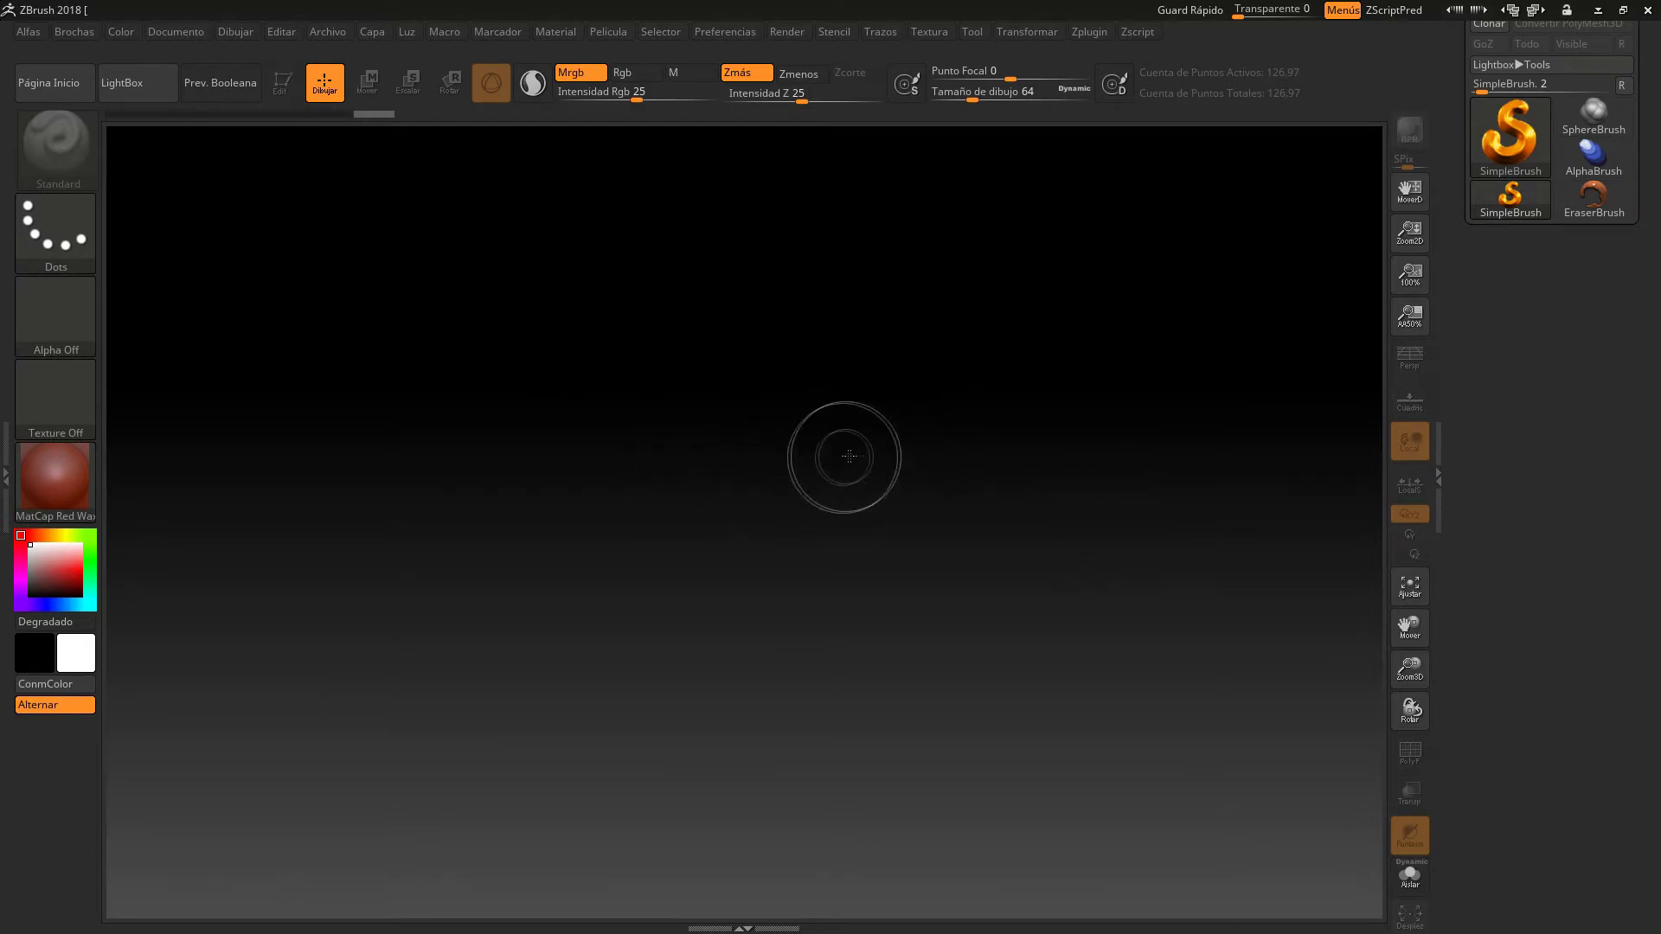
Browse the ready-made projects in the project browser, then close it.
click(130, 83)
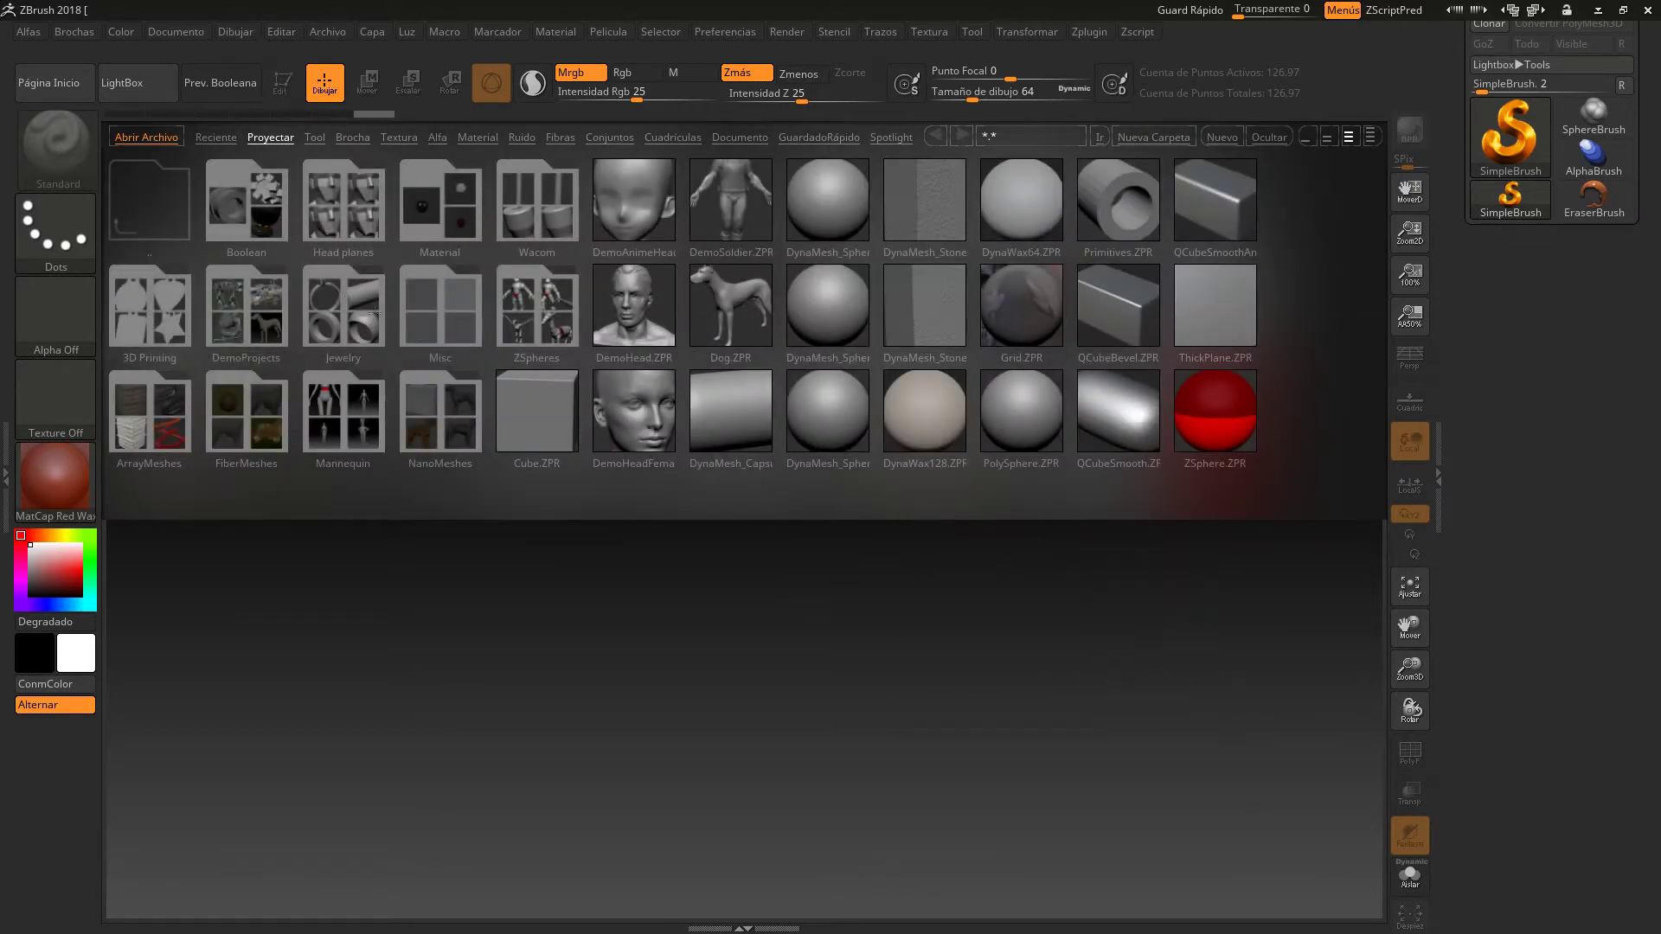
click(137, 92)
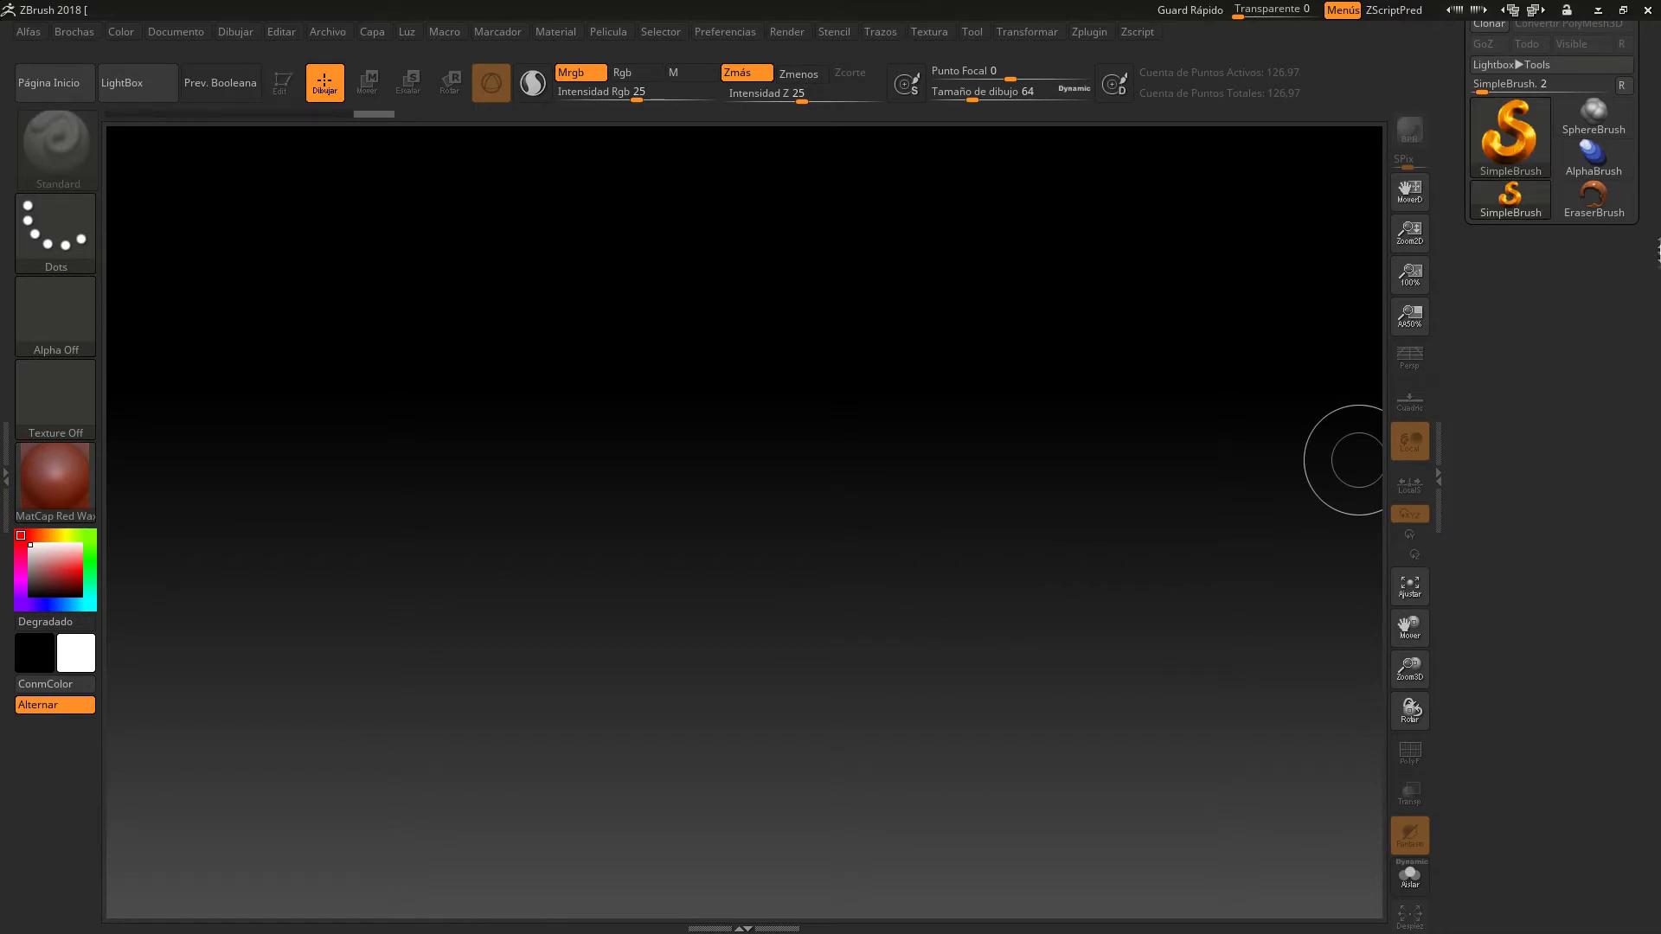
scroll(1558, 216, up, 2)
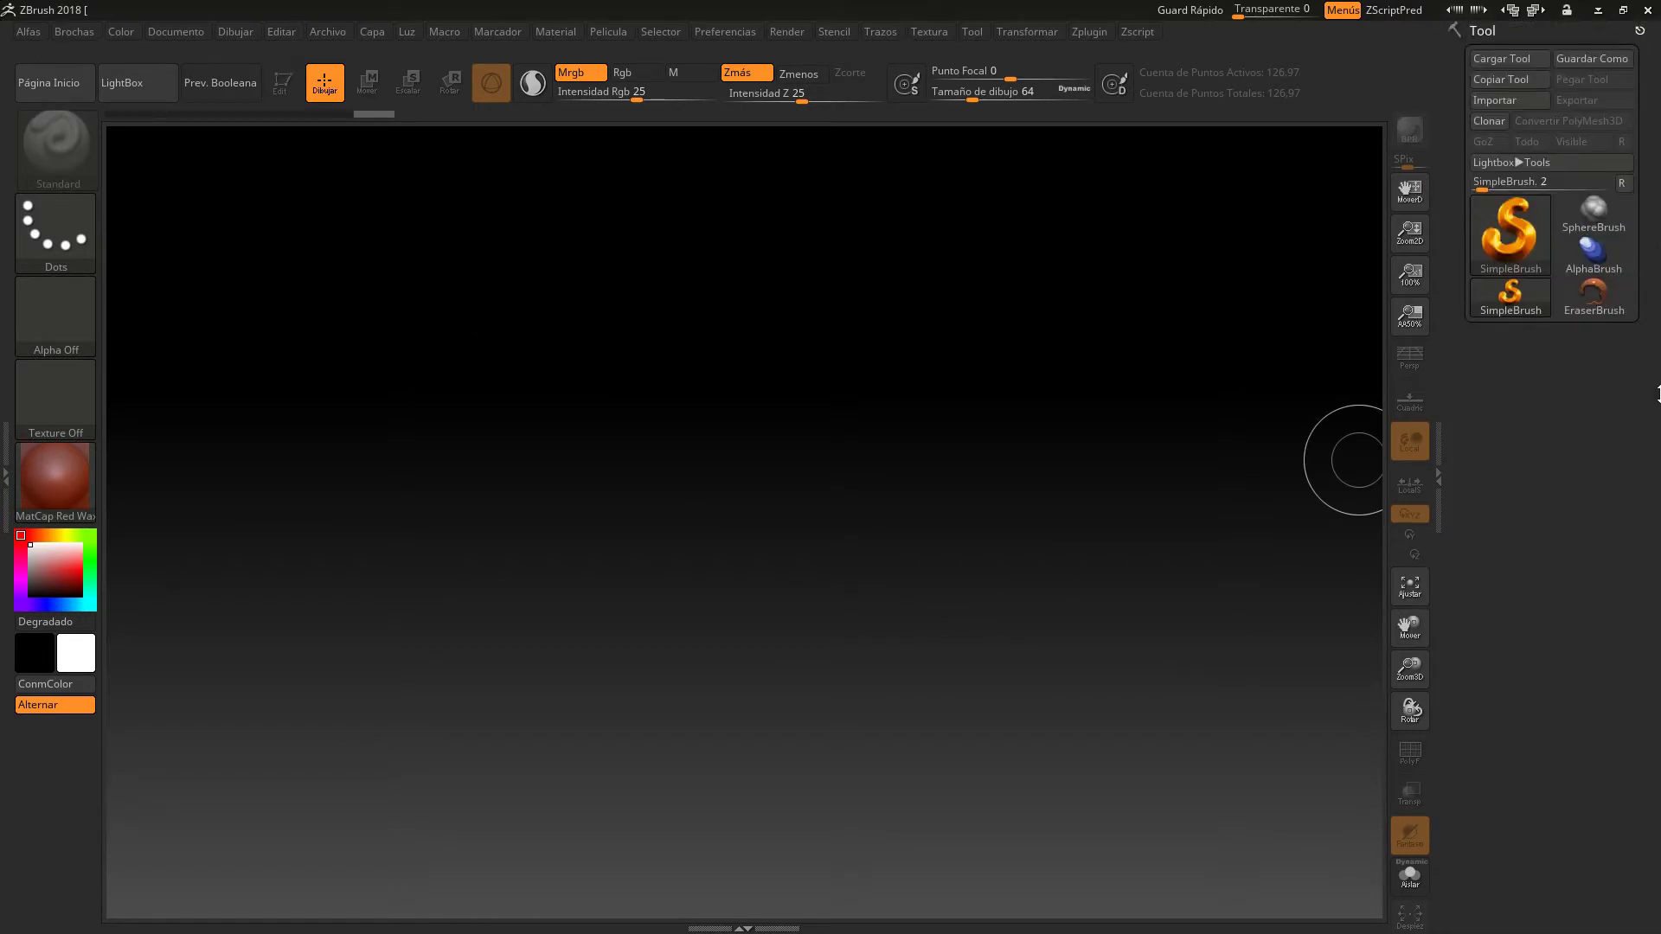
Draw a Cylinder3D in the canvas centre, enter Edit mode and convert it to PolyMesh3D.
click(1513, 232)
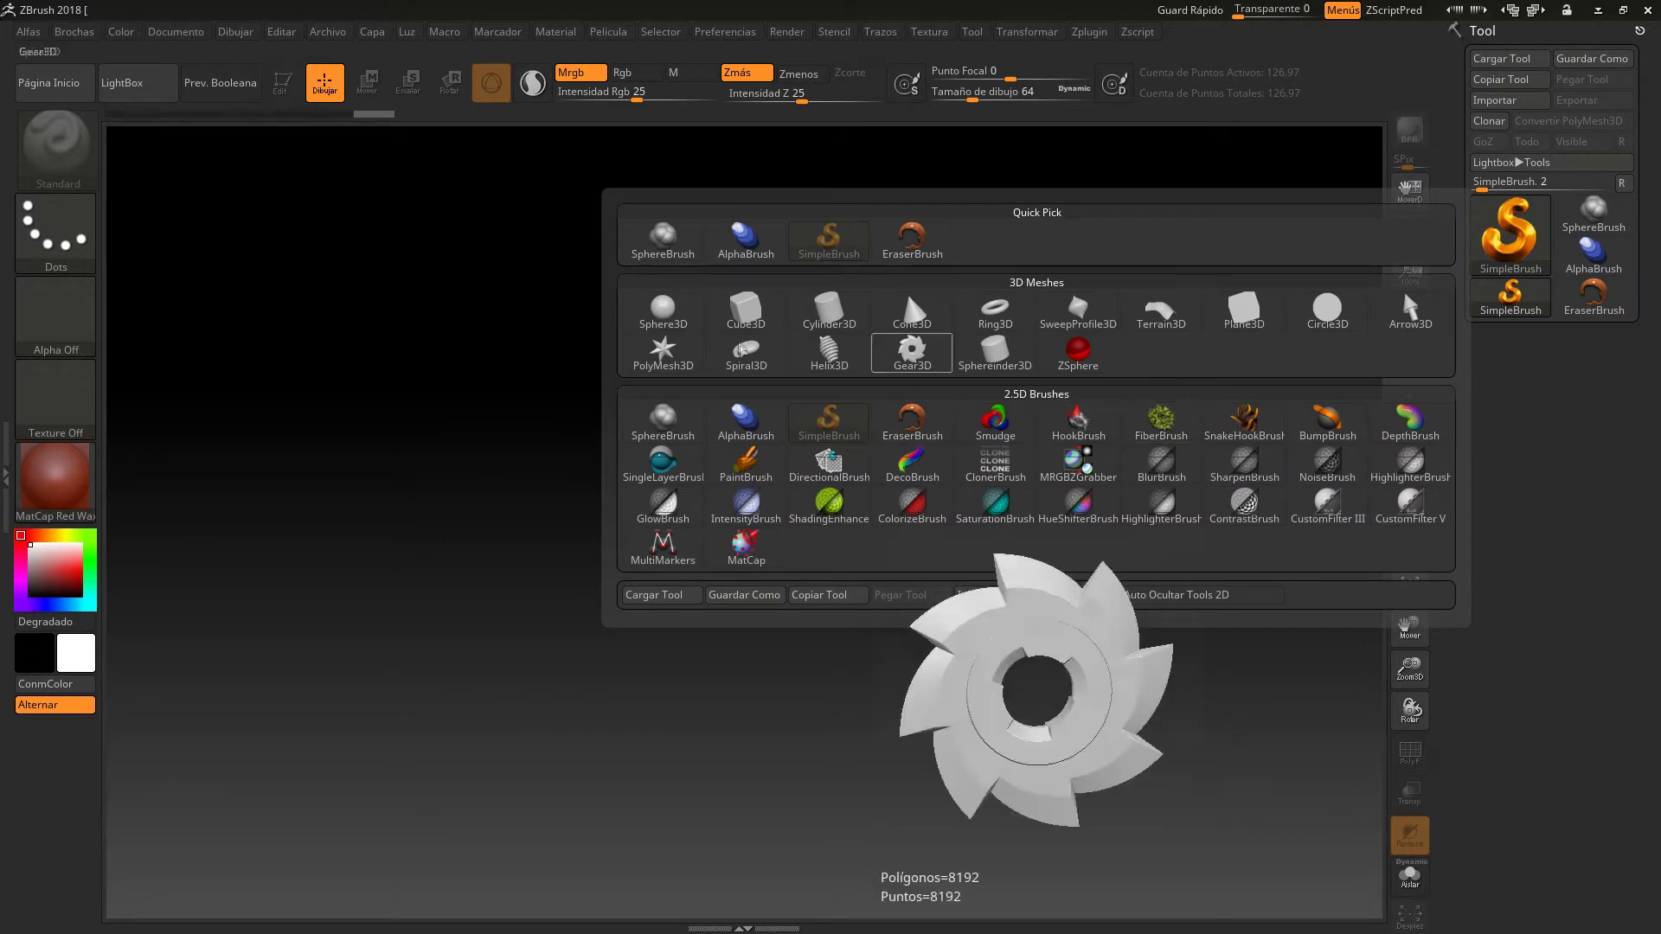
click(838, 313)
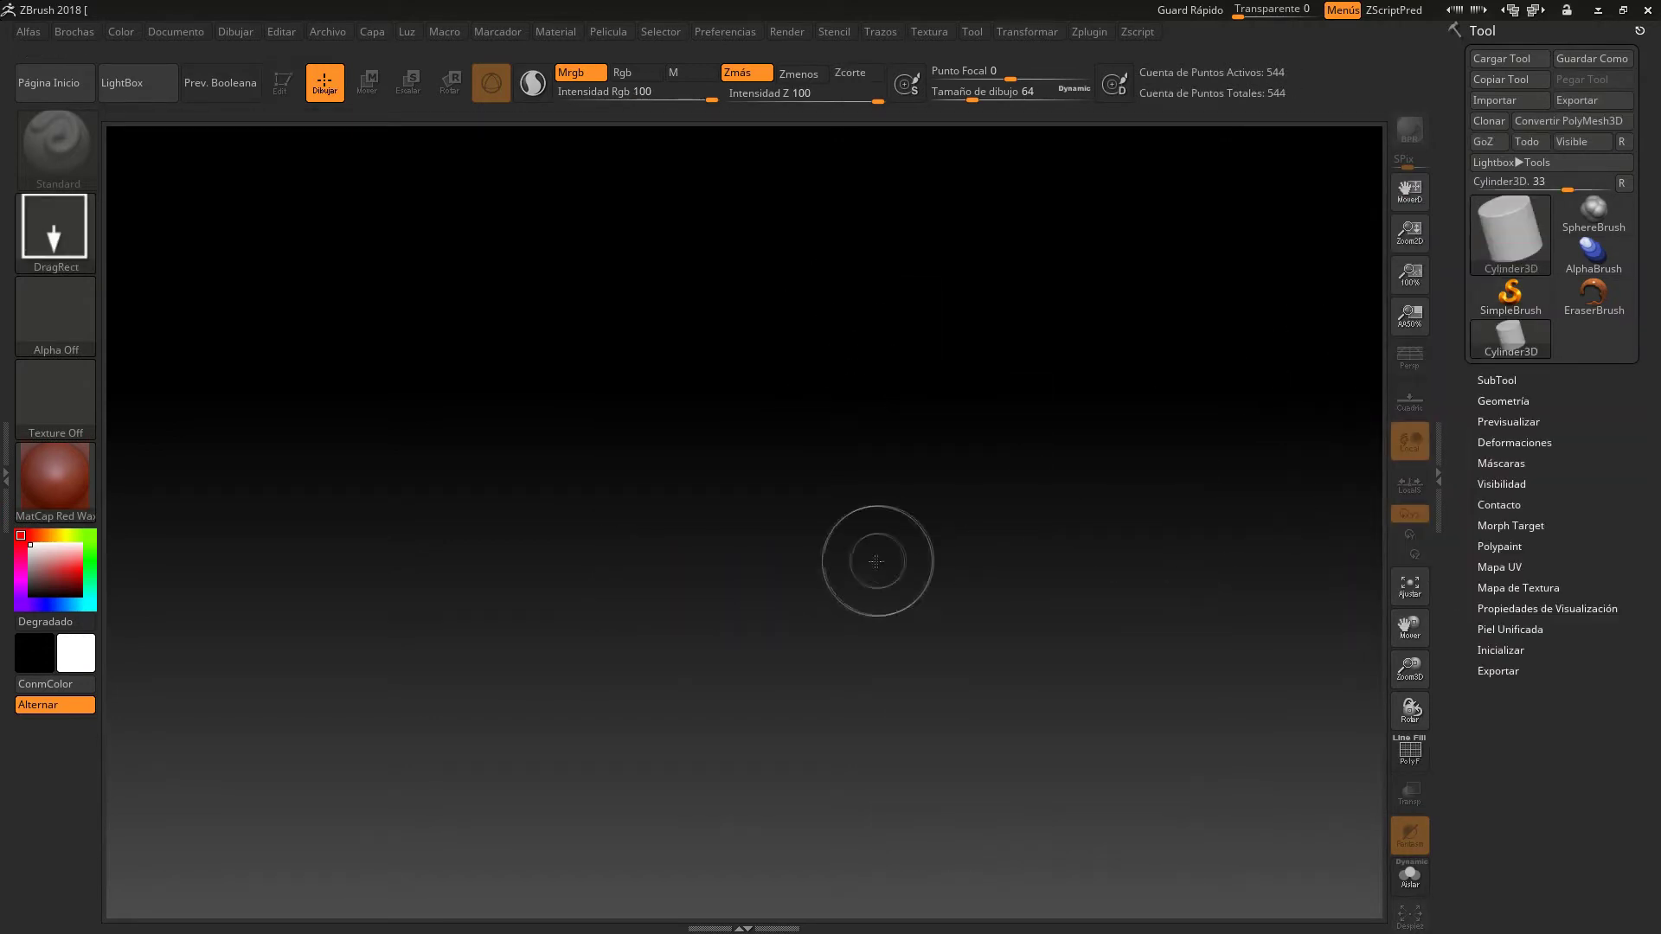
mouse_move(777, 500)
mouse_down()
mouse_move(779, 371)
mouse_move(823, 267)
mouse_move(872, 197)
mouse_move(899, 187)
mouse_move(905, 207)
mouse_up()
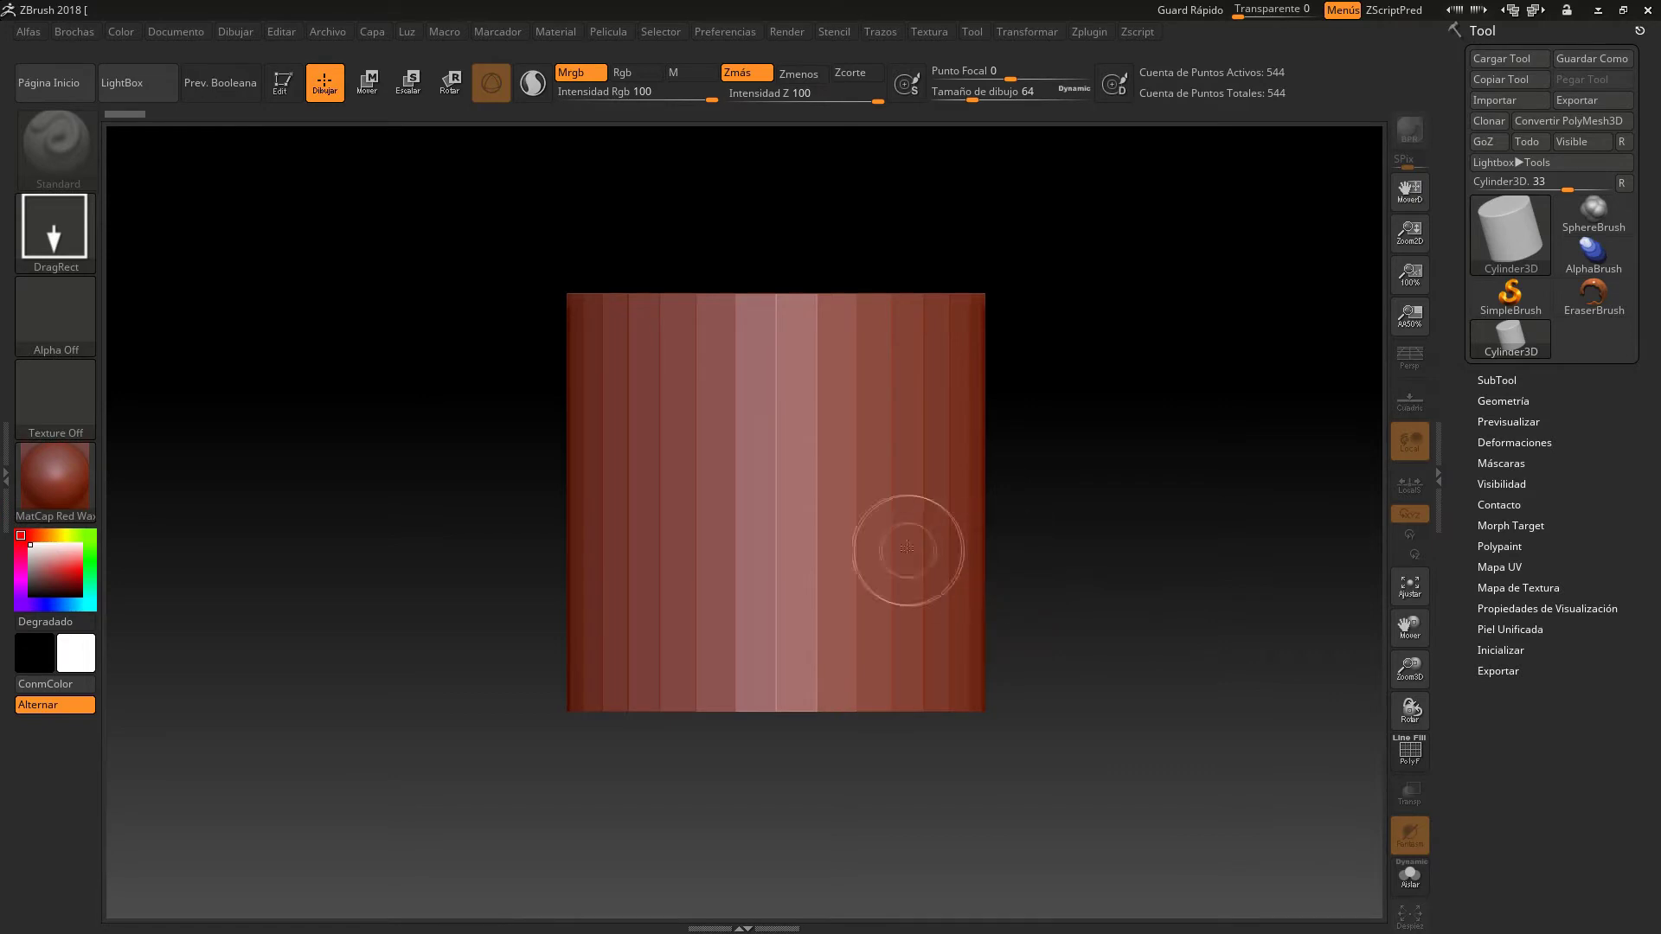
key(t)
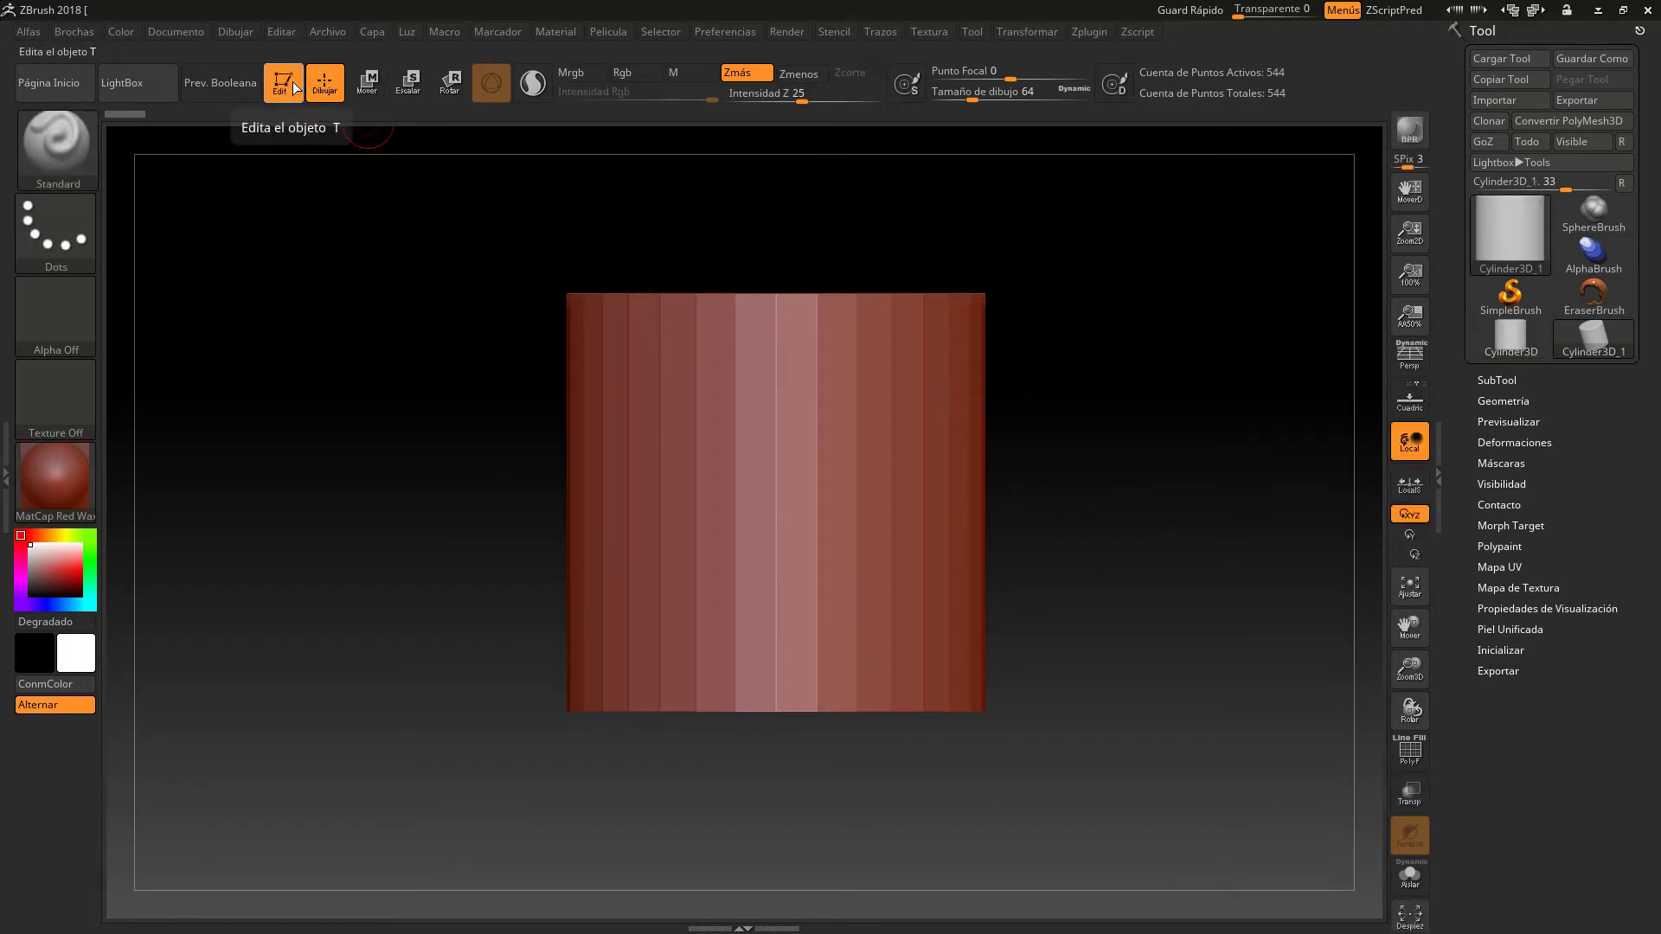
click(1577, 122)
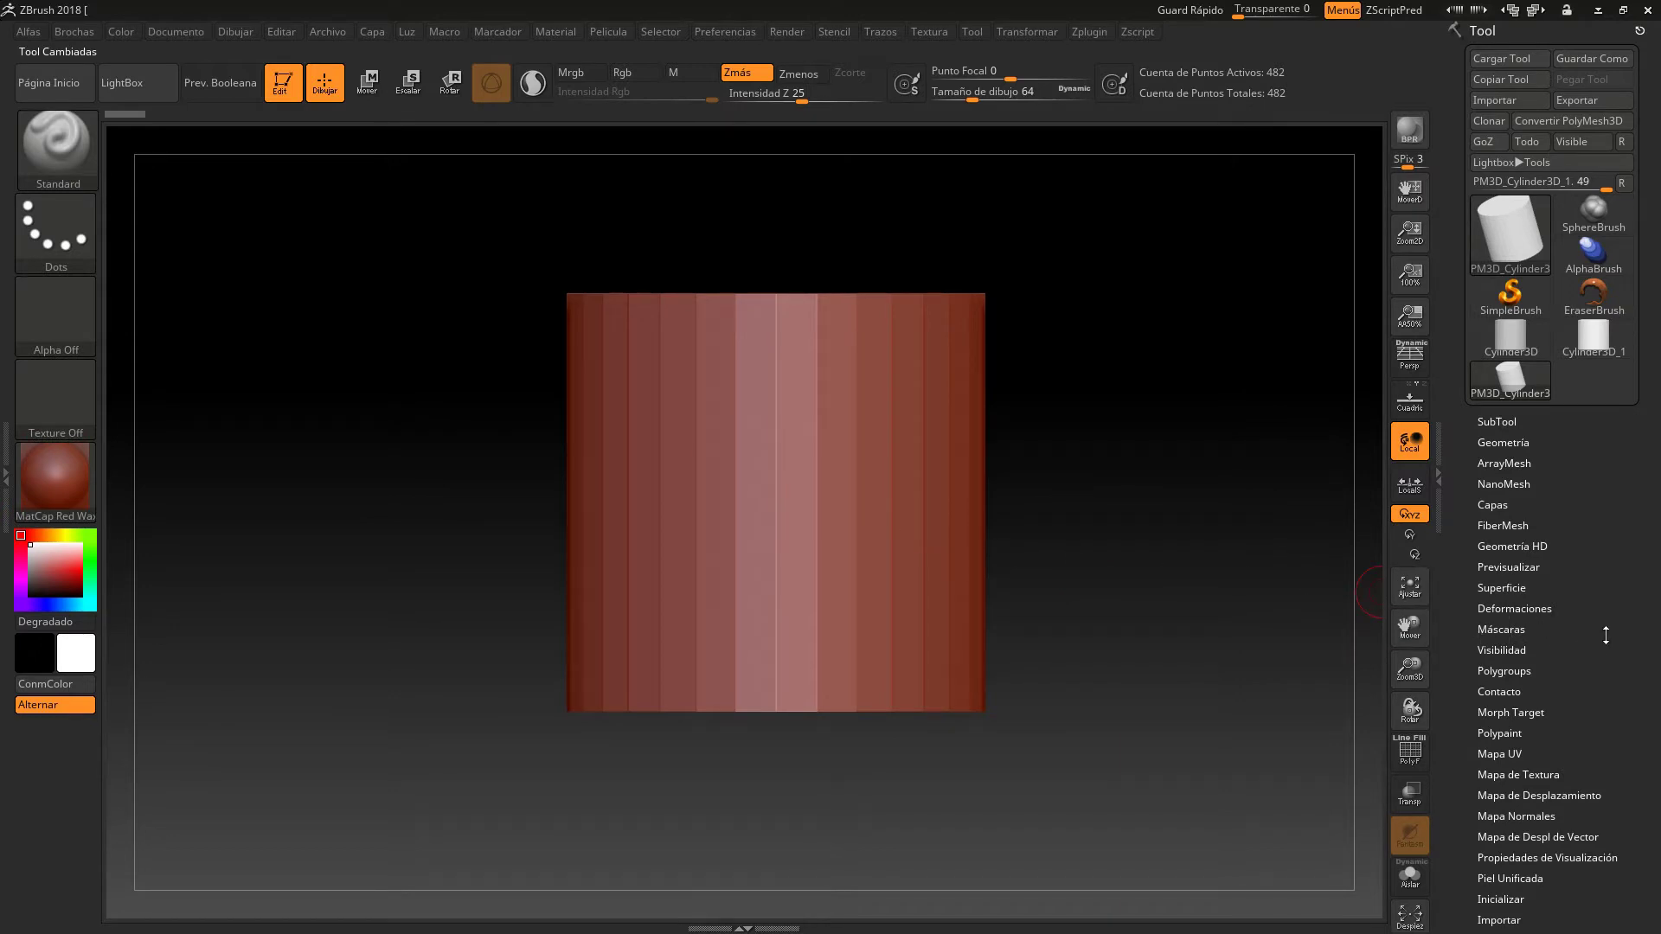
Stretch the cylinder into a taller, slimmer column with Deformation Size and frame it.
click(1527, 608)
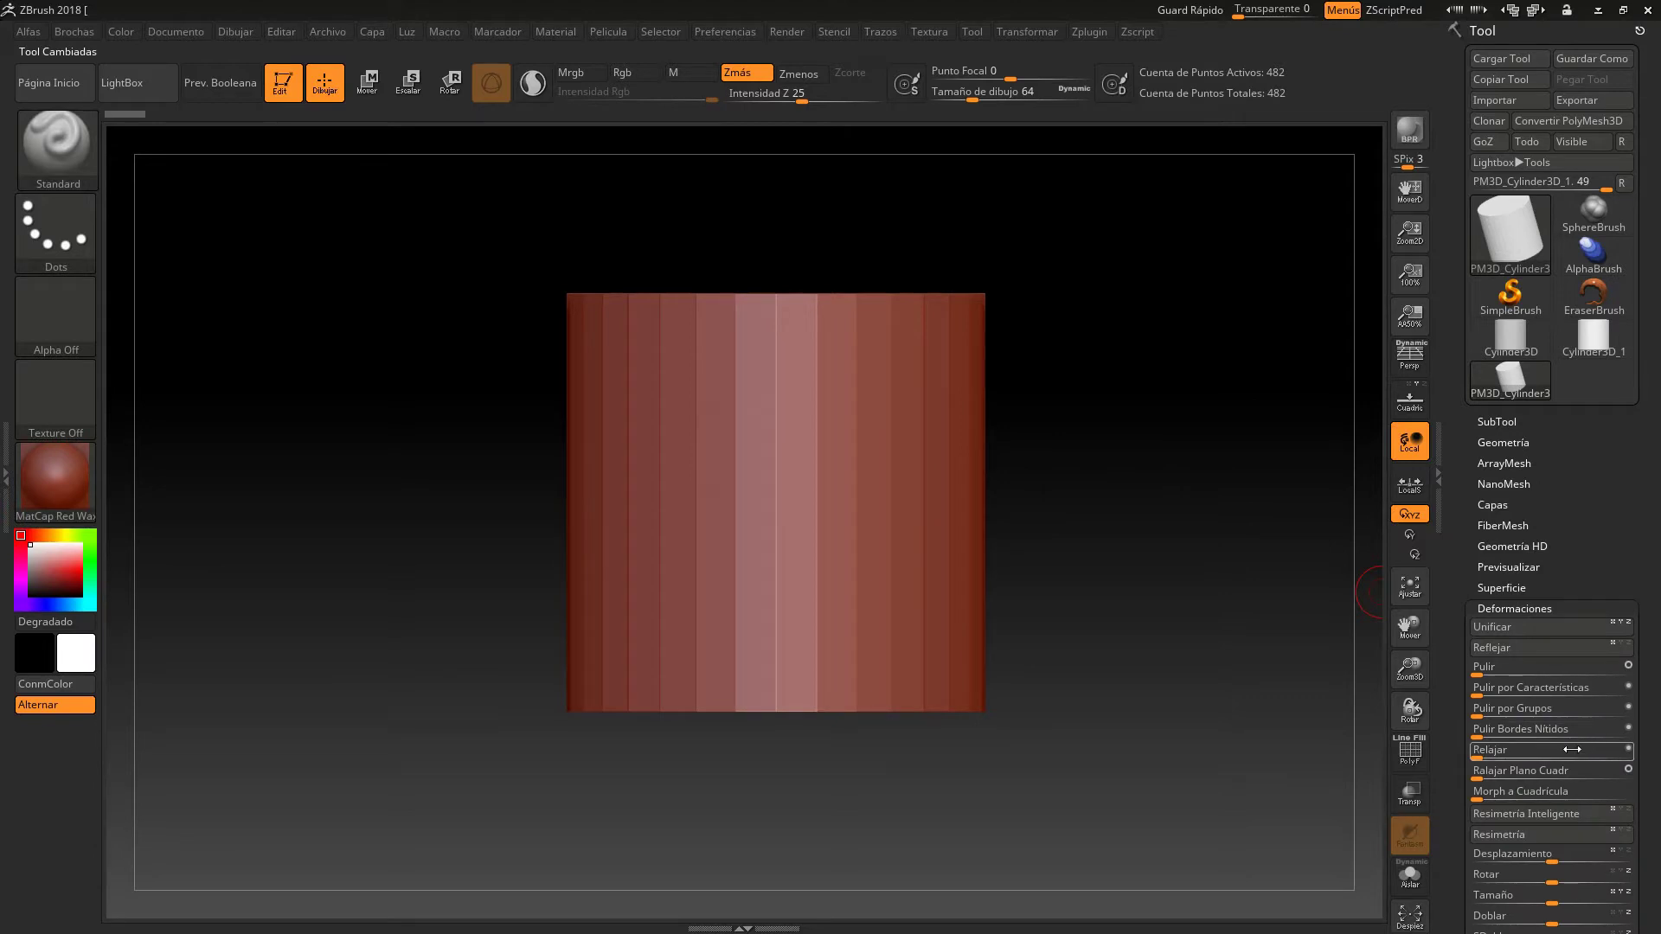
scroll(1649, 628, down, 10)
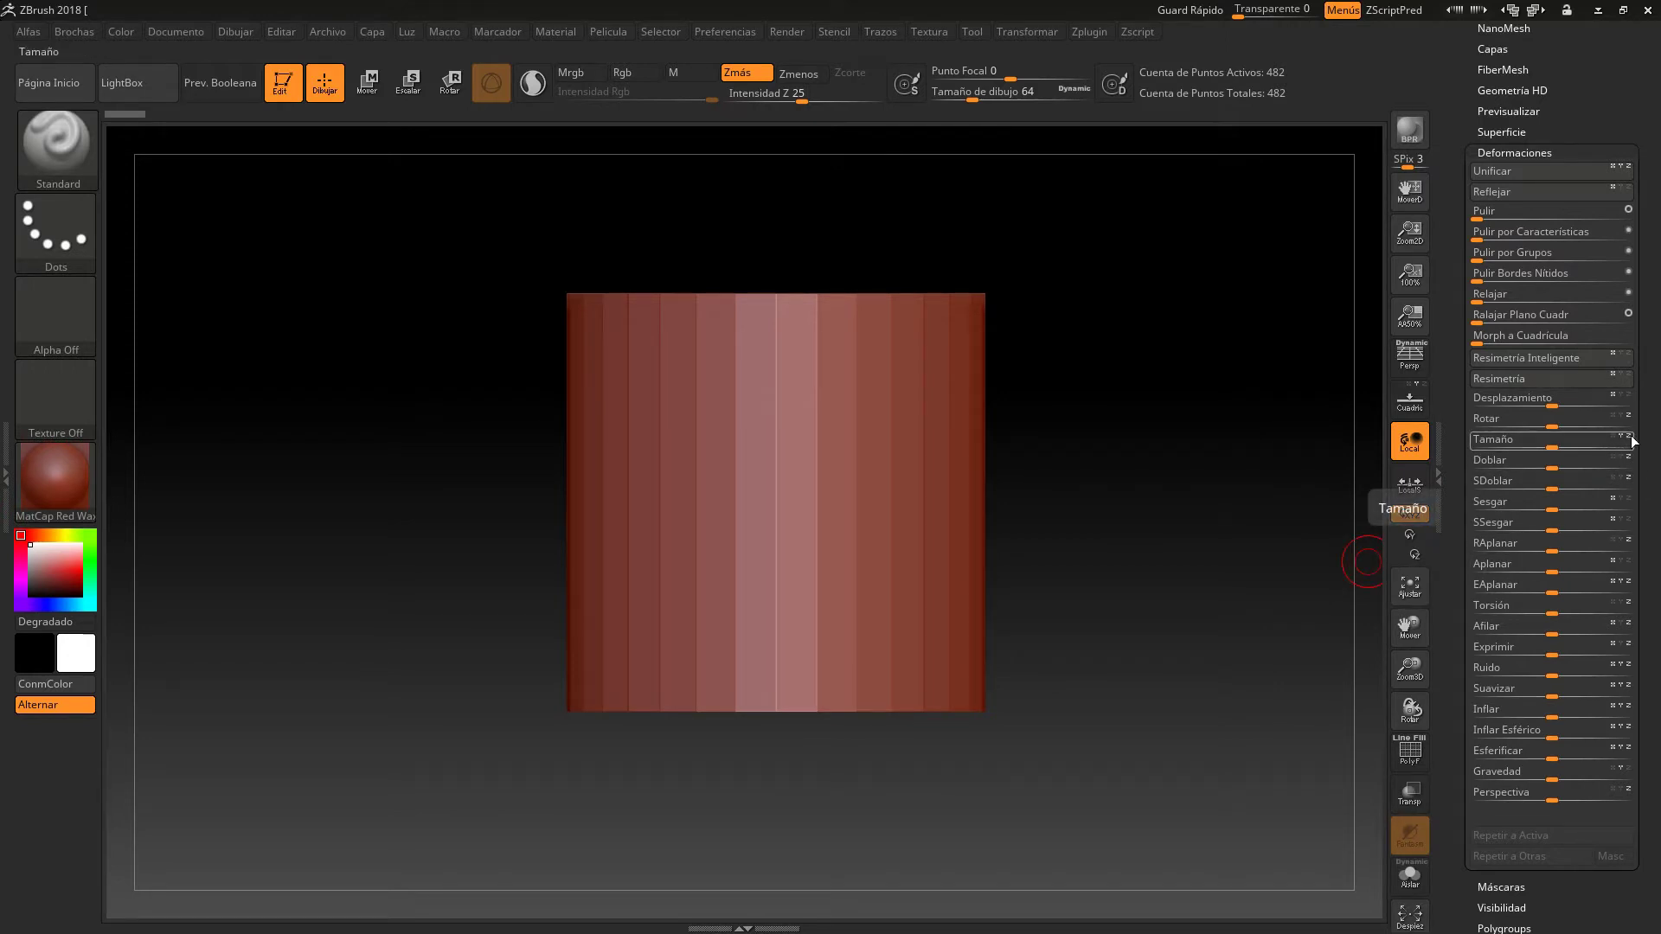
drag(1552, 448, 1561, 446)
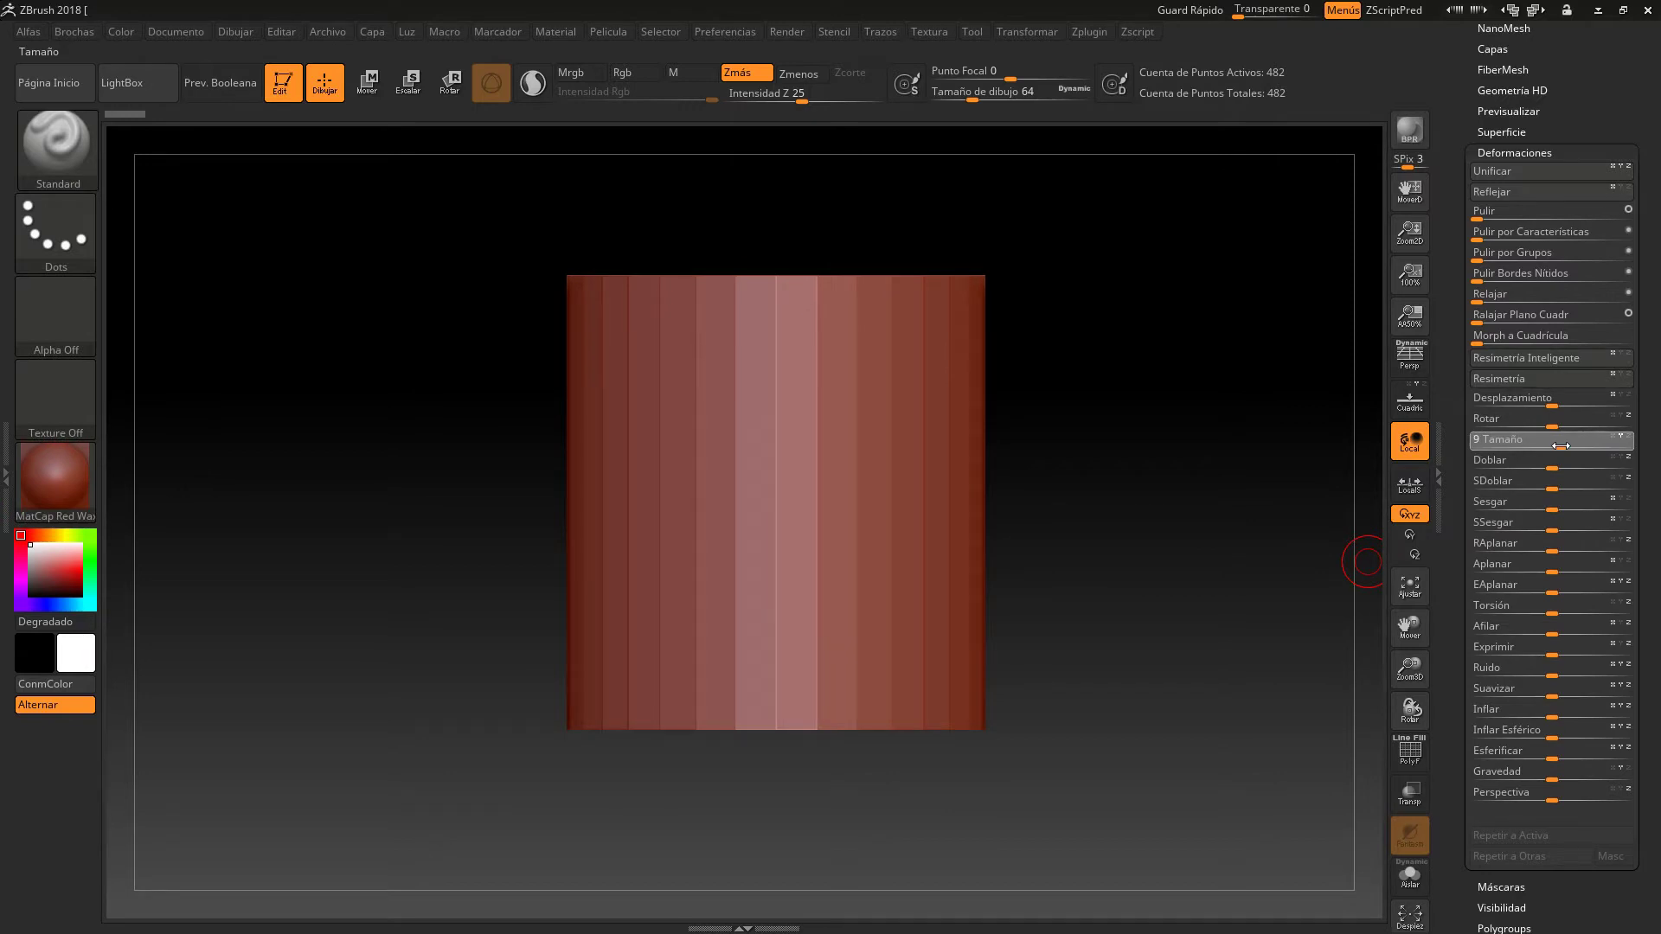
drag(1561, 446, 1600, 446)
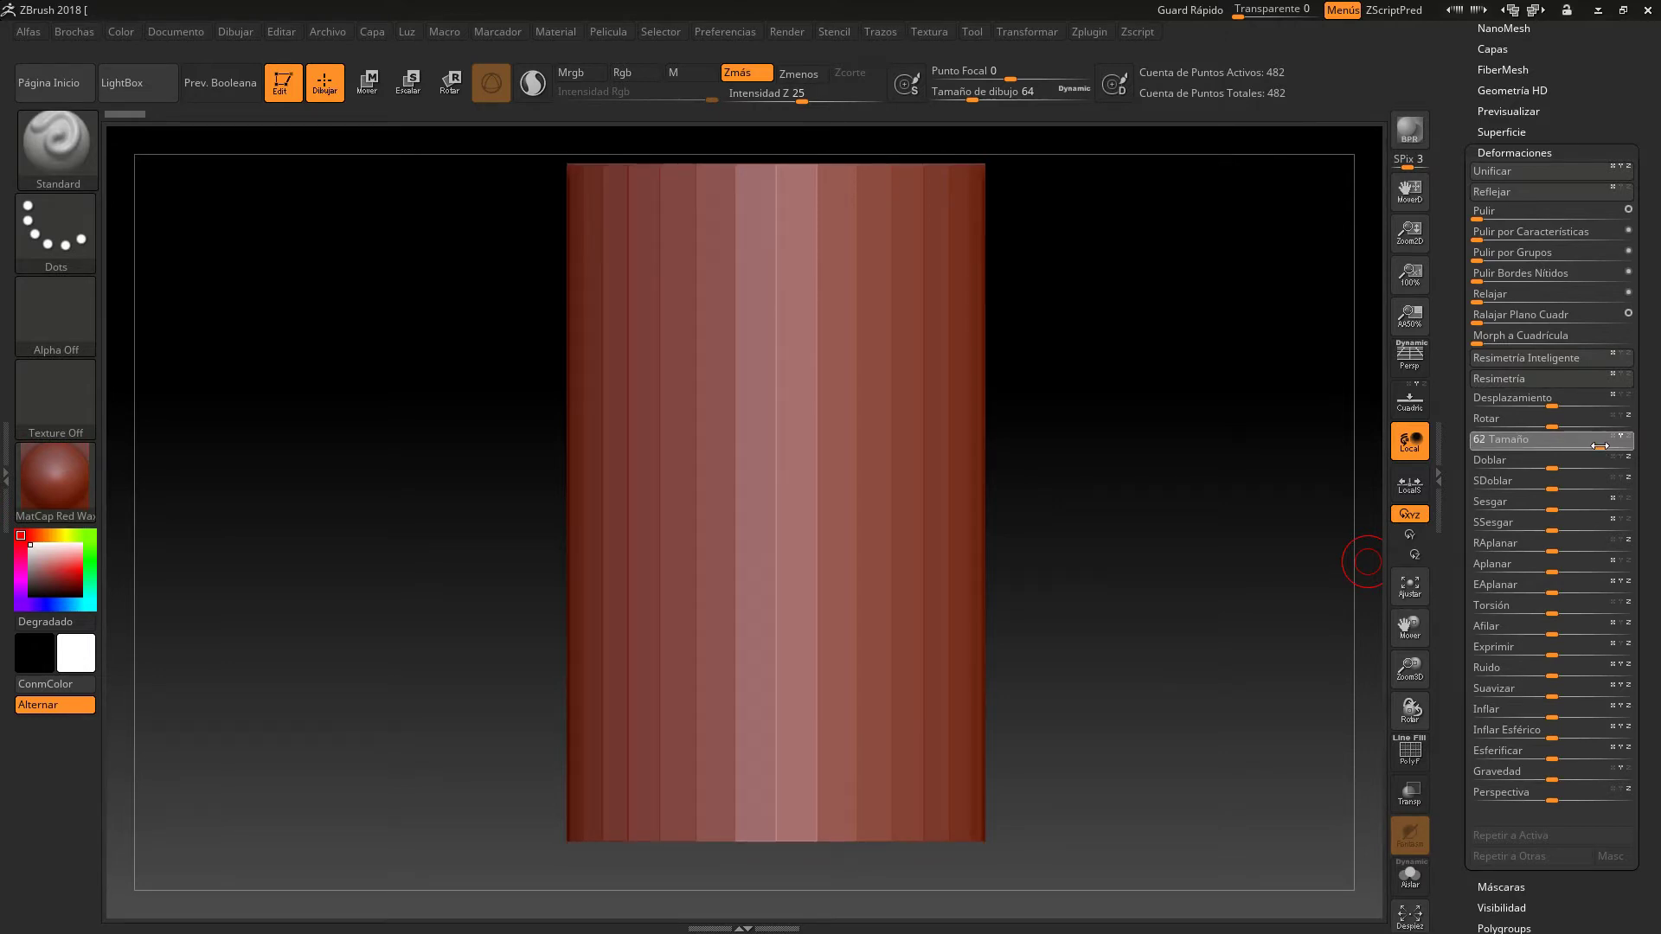
drag(1600, 446, 1631, 447)
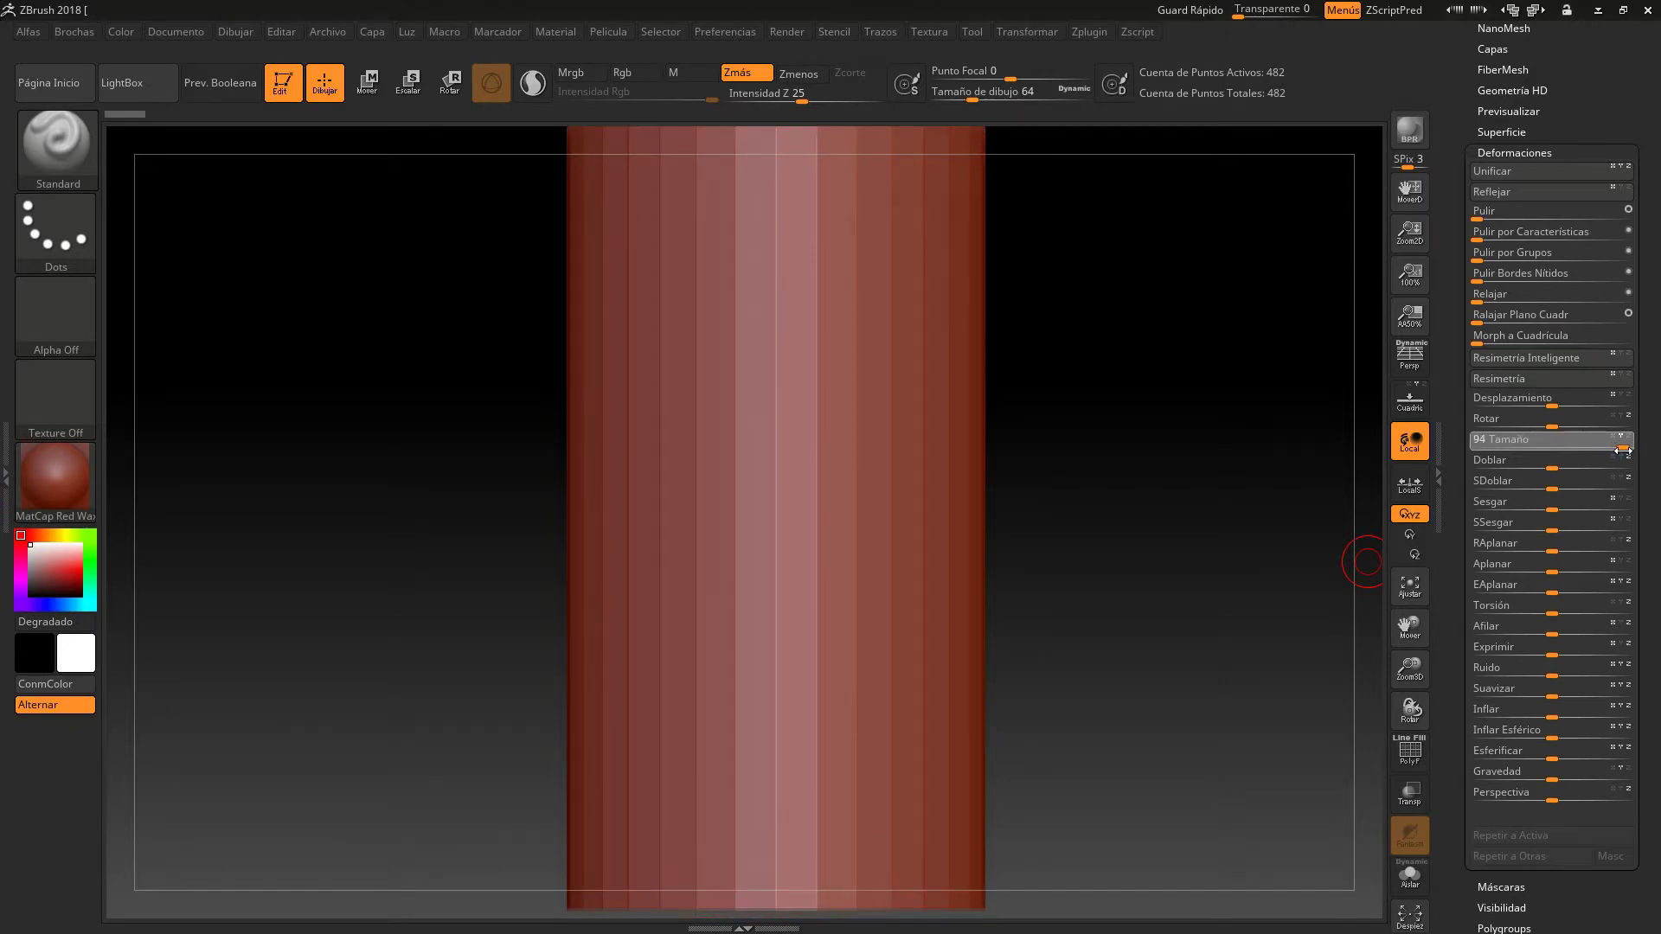
drag(1627, 450, 1625, 450)
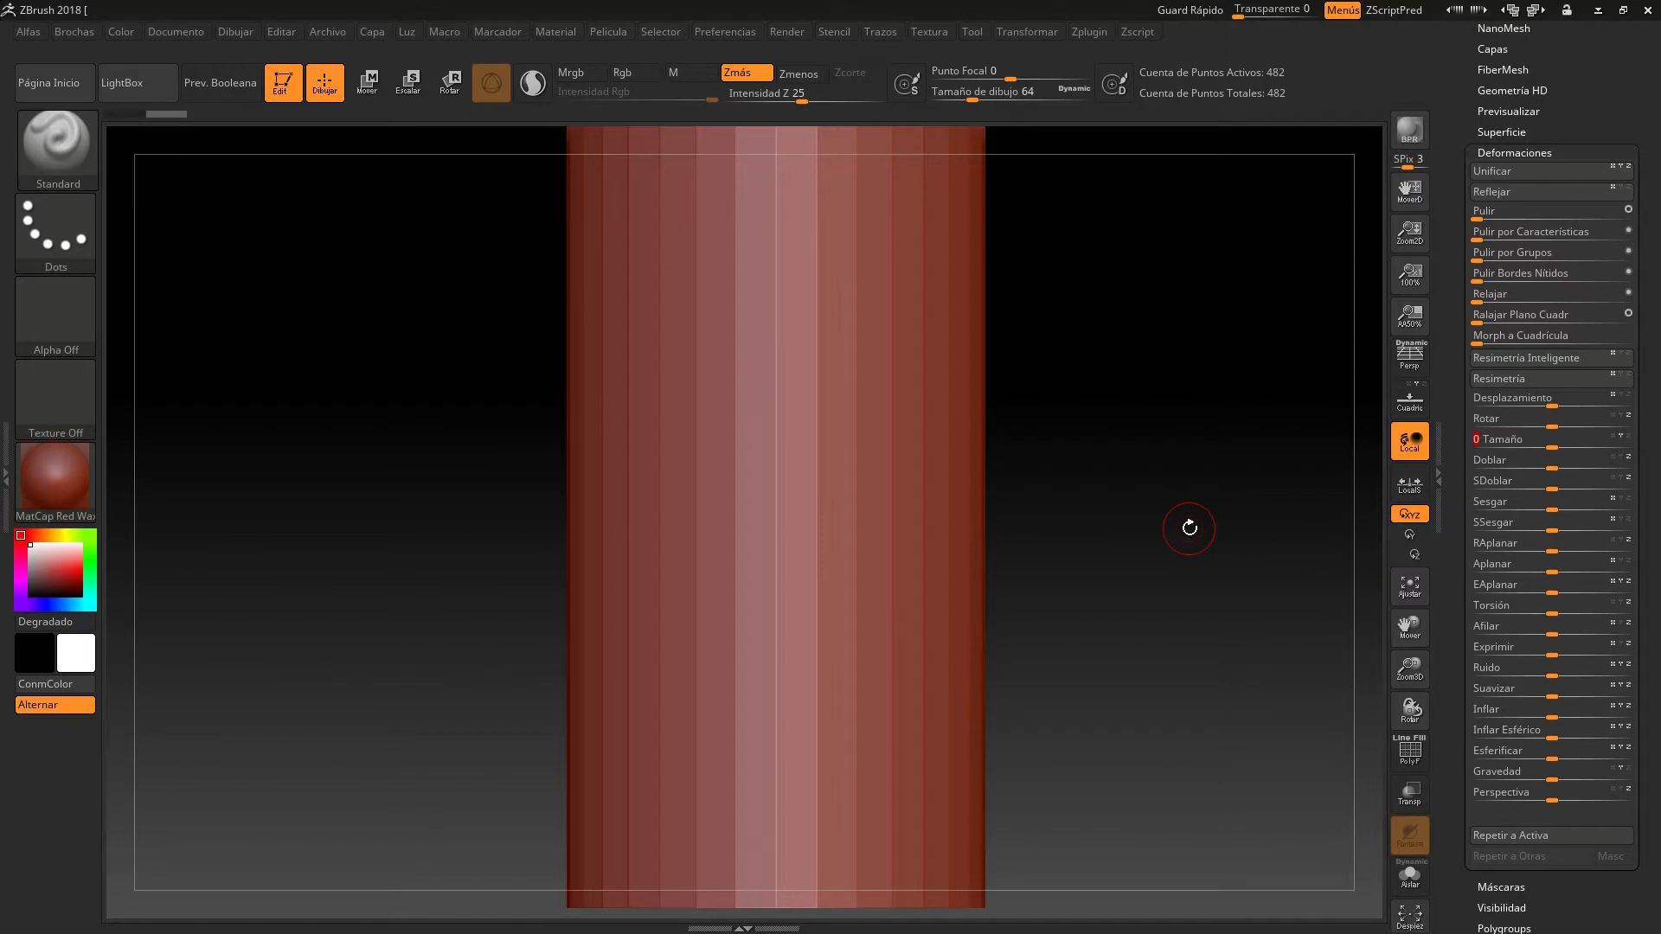
key(f)
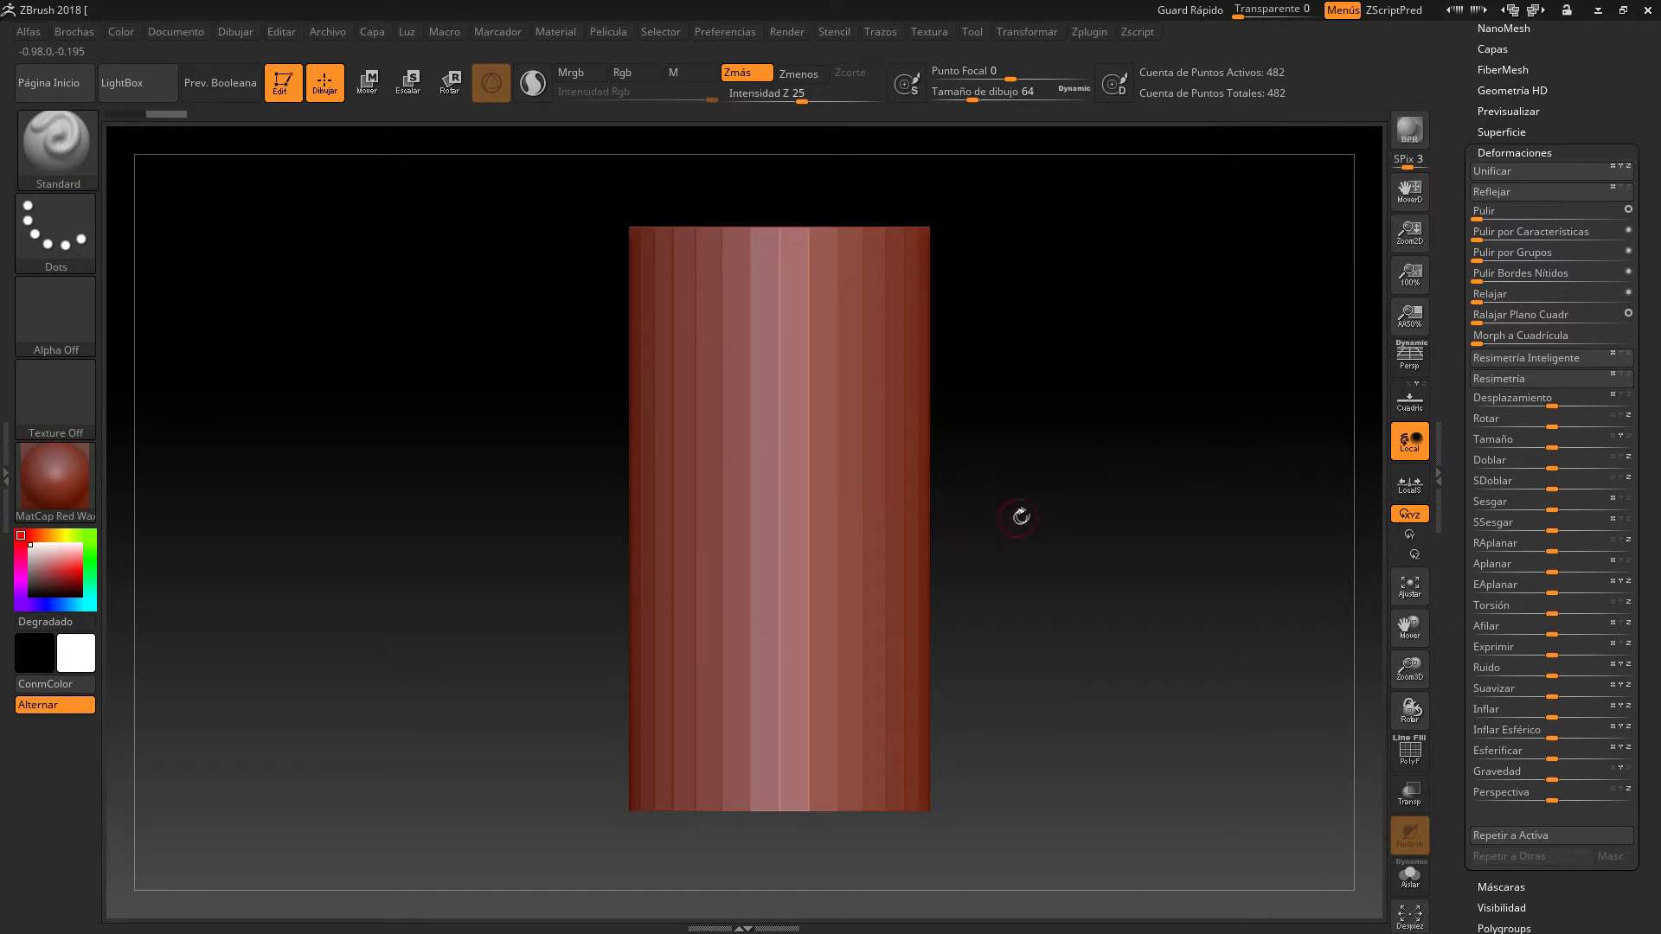
click(1545, 156)
scroll(1659, 245, up, 5)
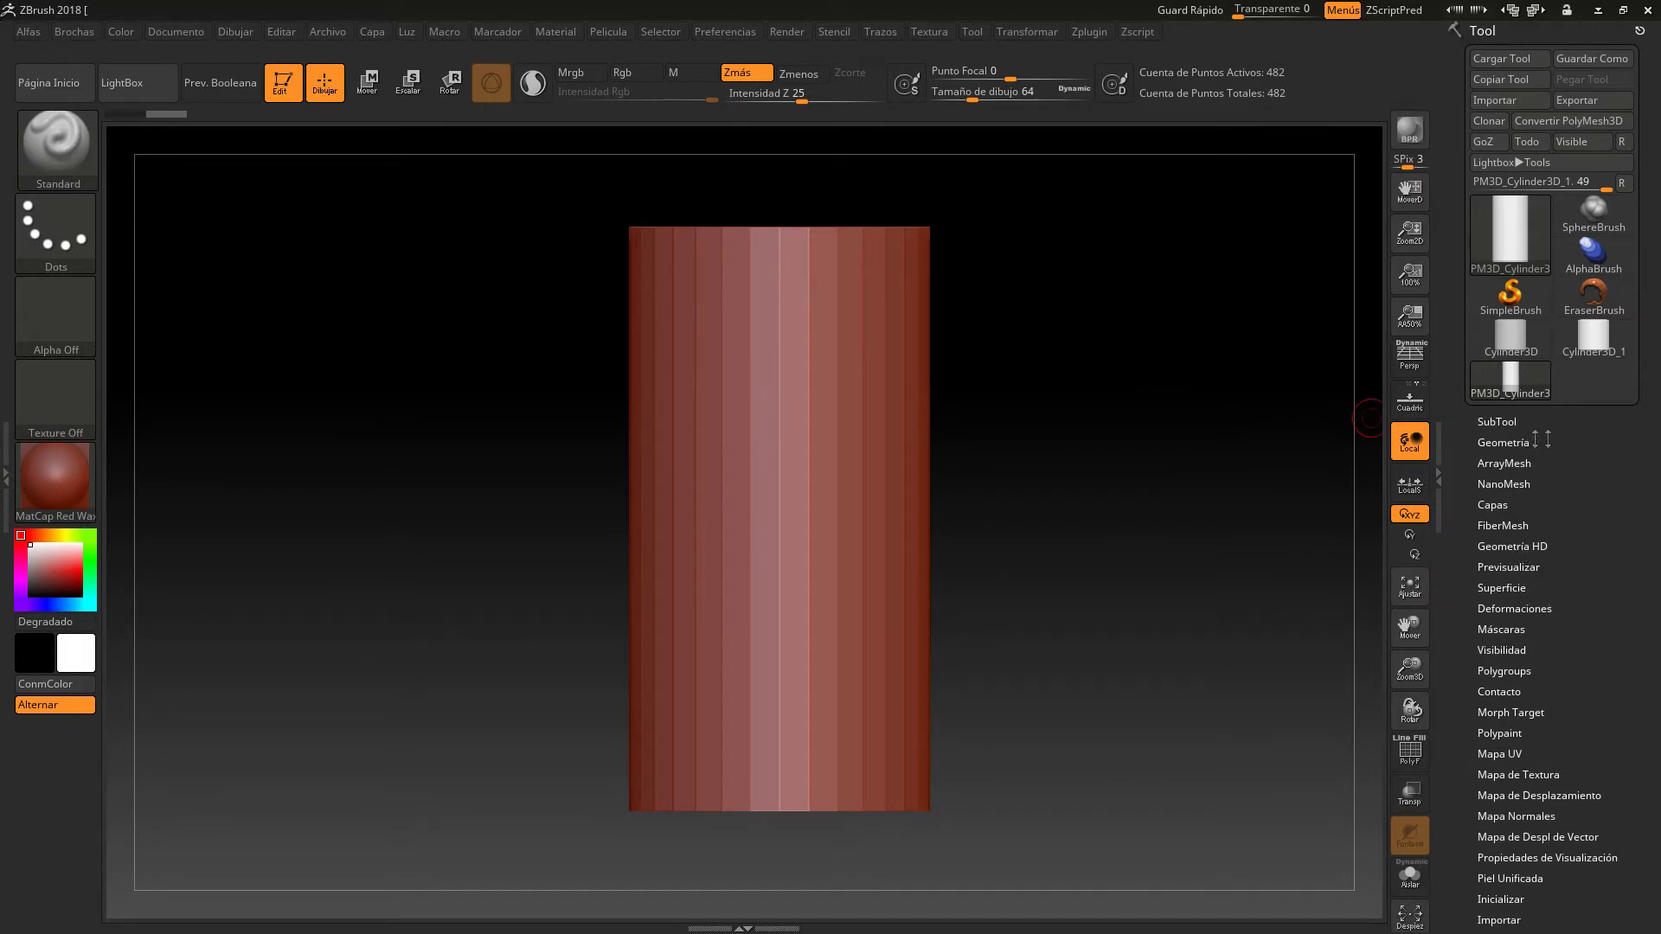
click(1523, 442)
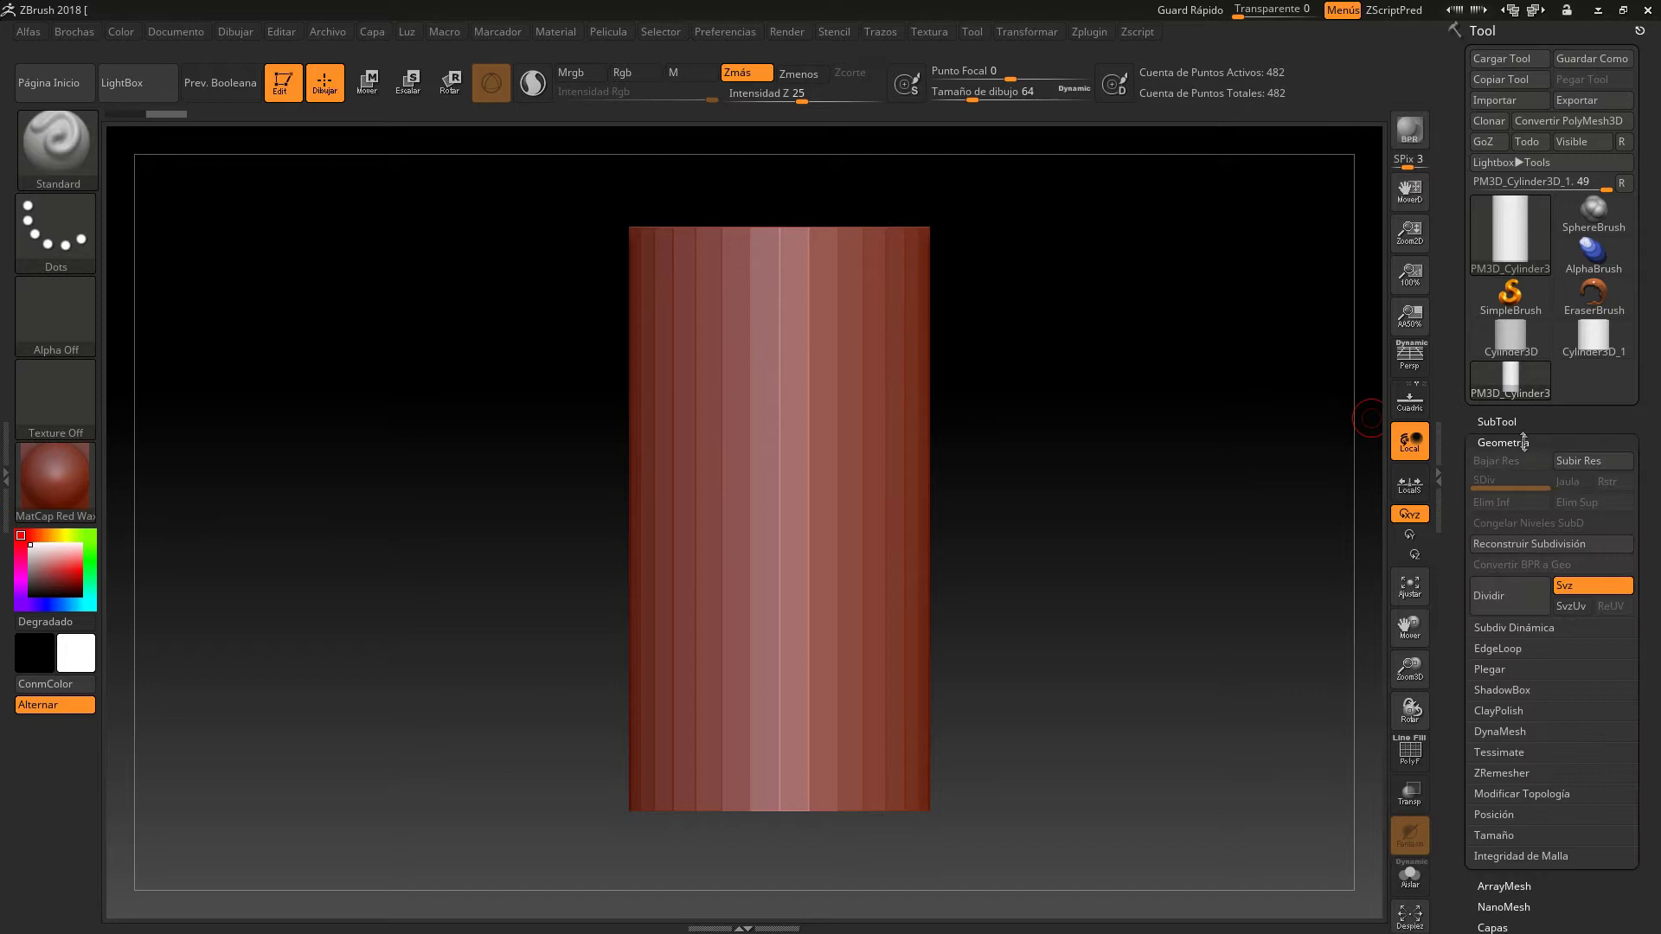
Divide the cylinder up to subdivision level 5 for a smooth, rounded surface.
click(1511, 597)
click(1511, 597)
click(1510, 597)
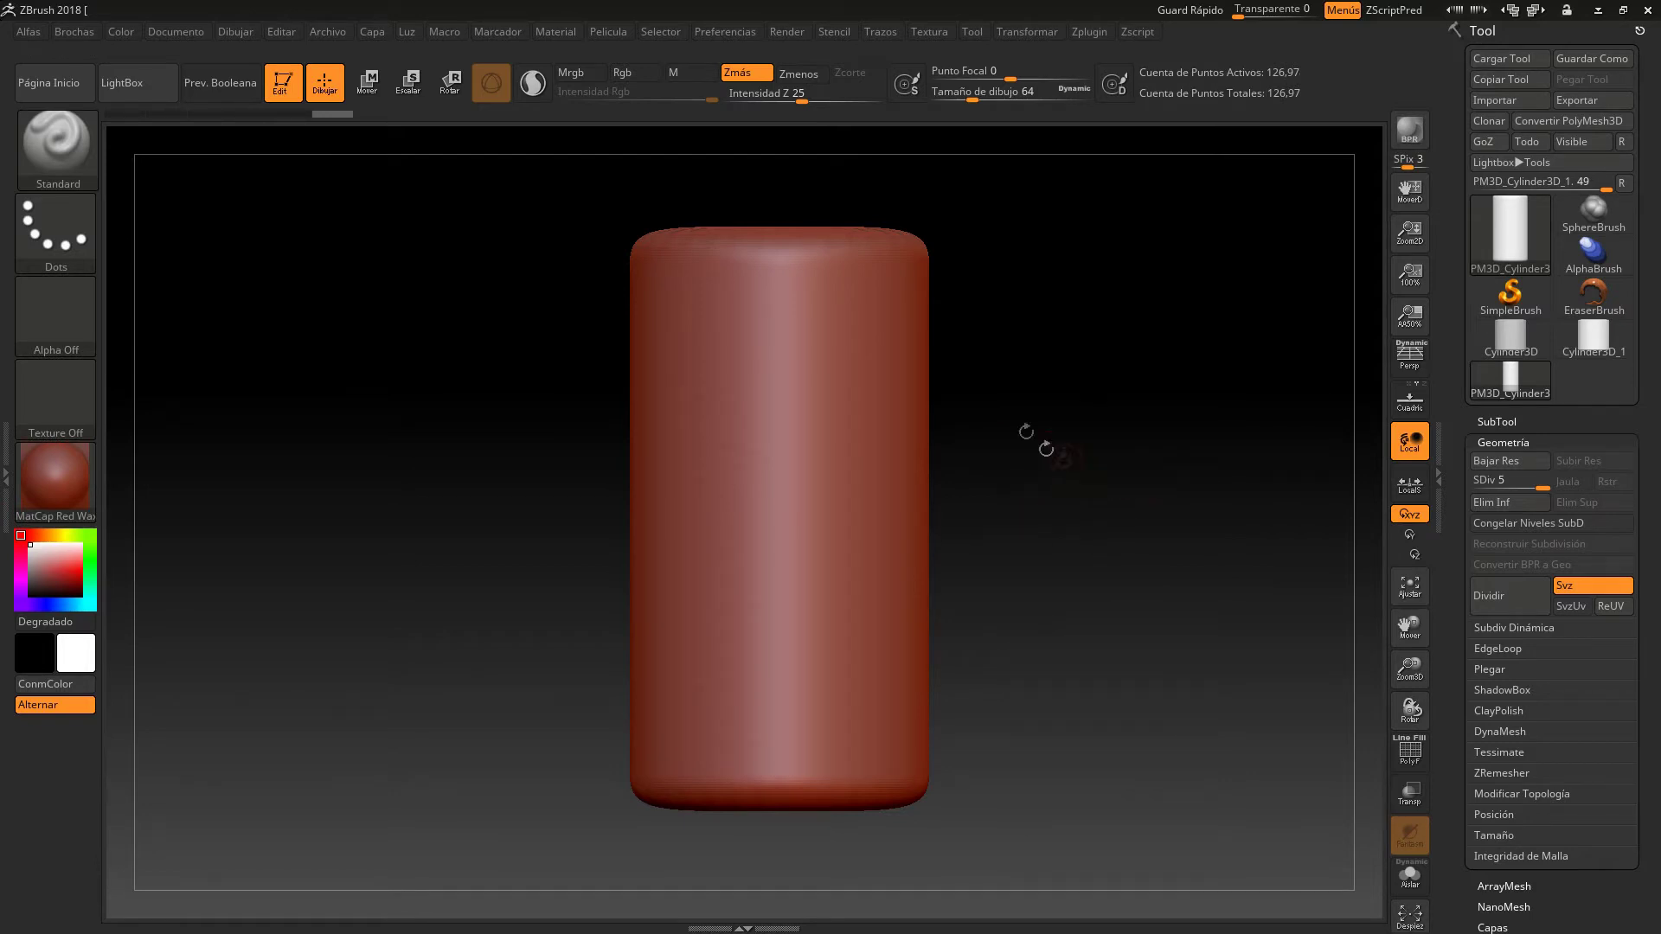
click(56, 156)
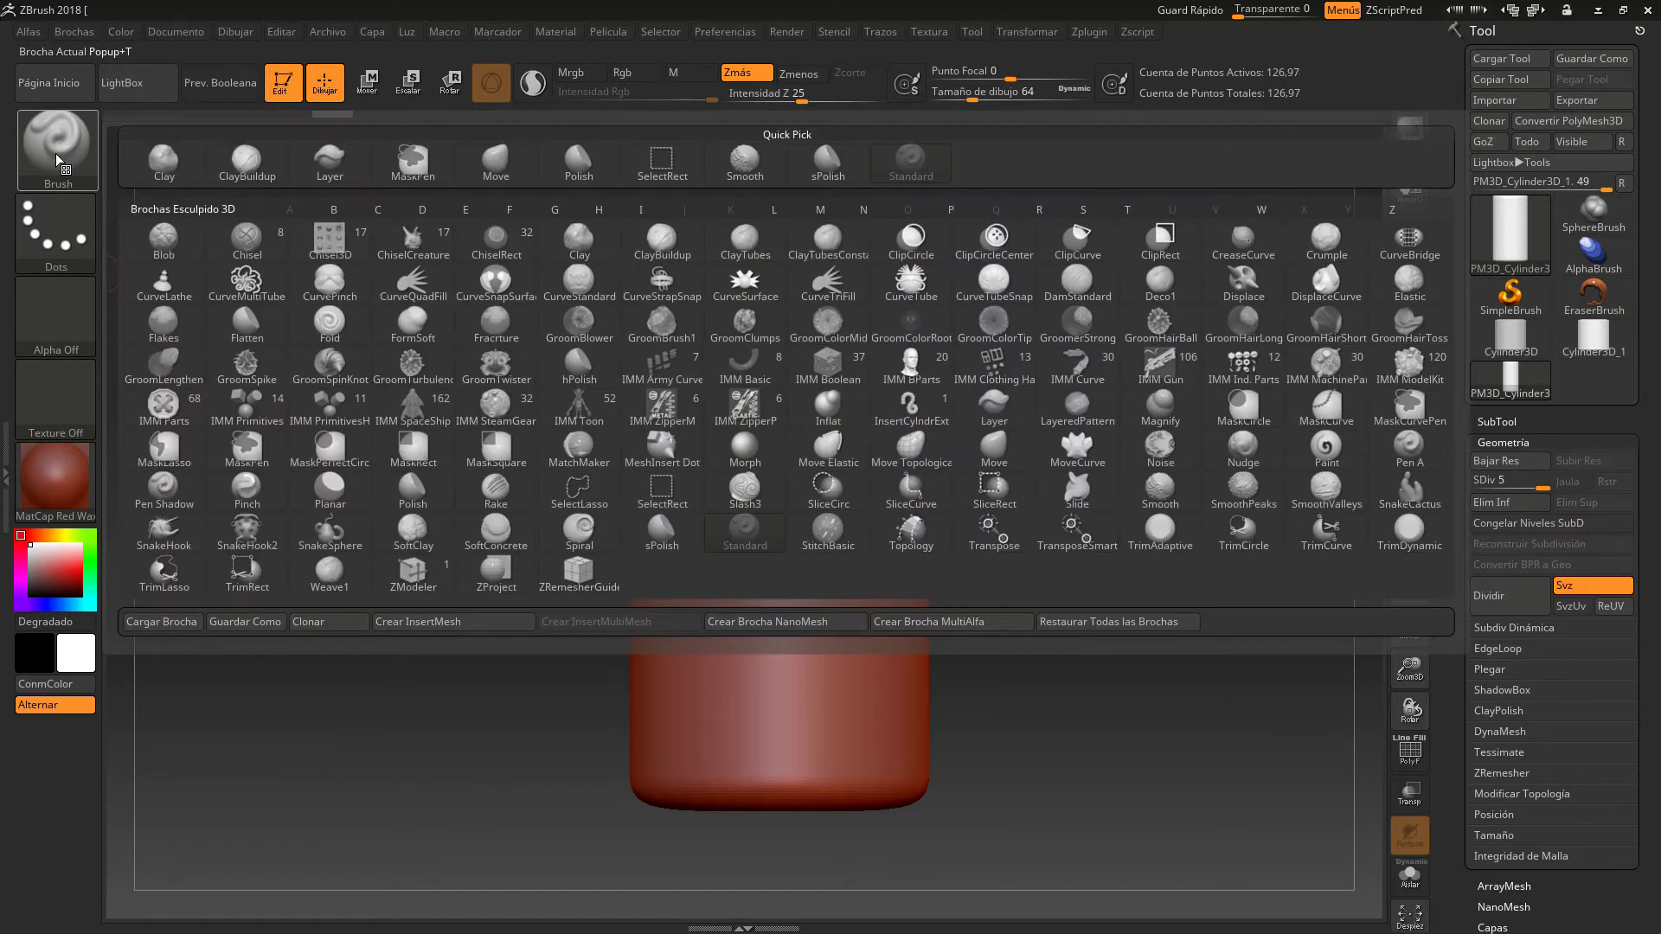
Filter the brush palette by M and select the Move brush.
key(m)
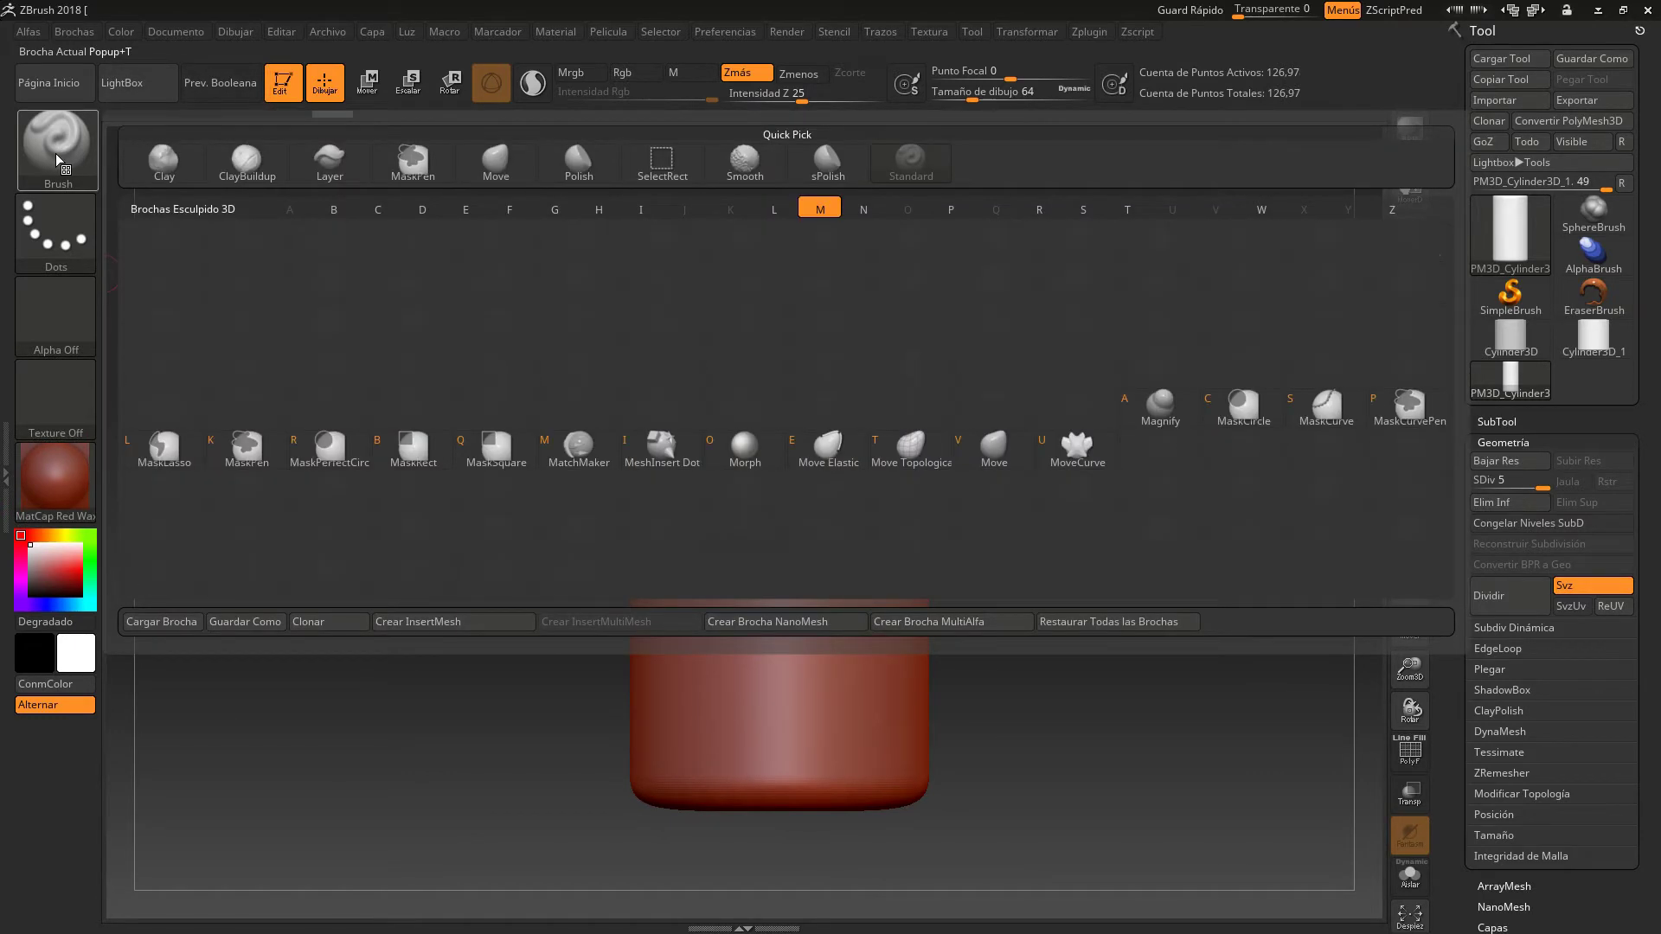
click(995, 448)
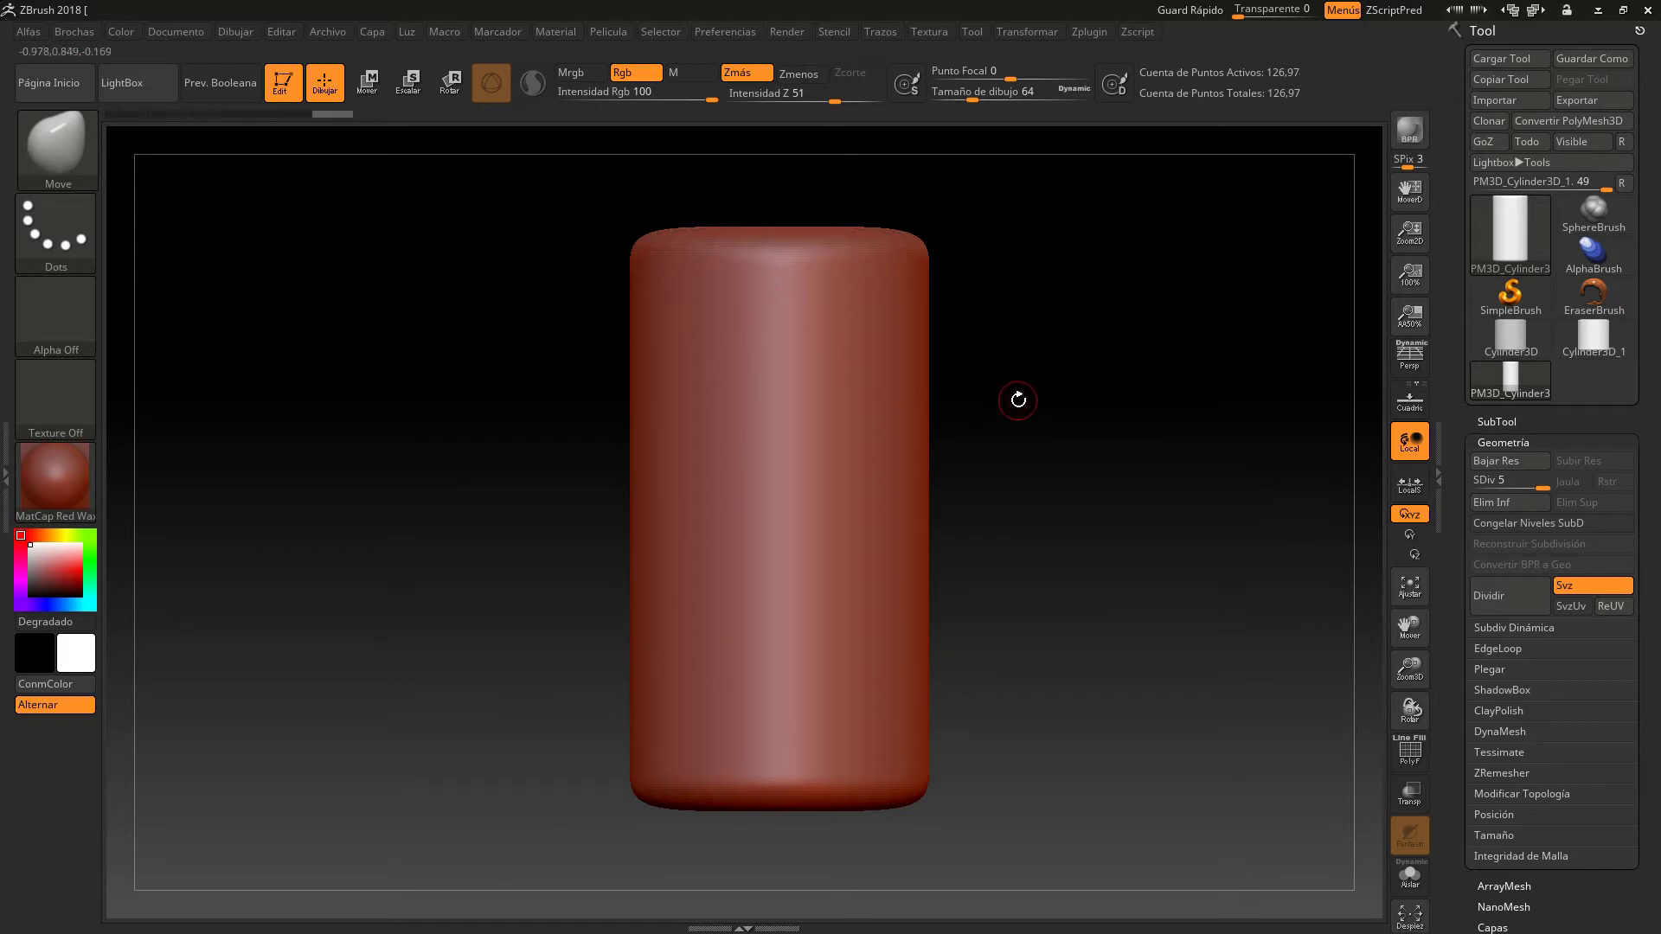
Enable radial symmetry around the Y axis with a RadialCount of 21.
click(1035, 33)
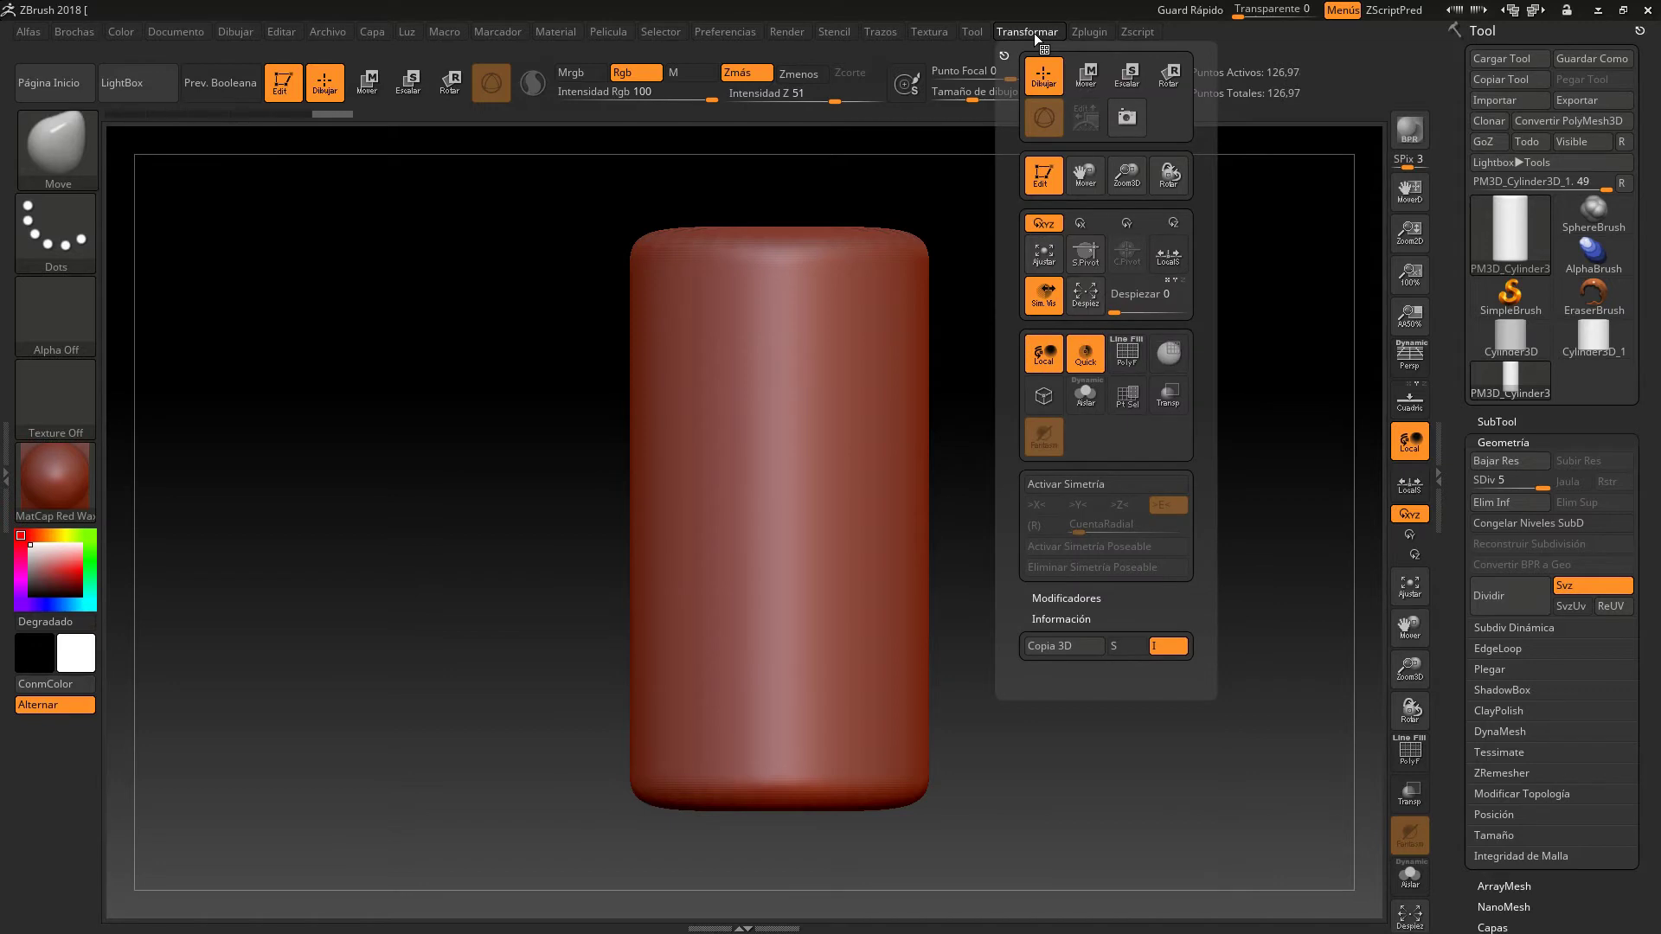
click(1097, 482)
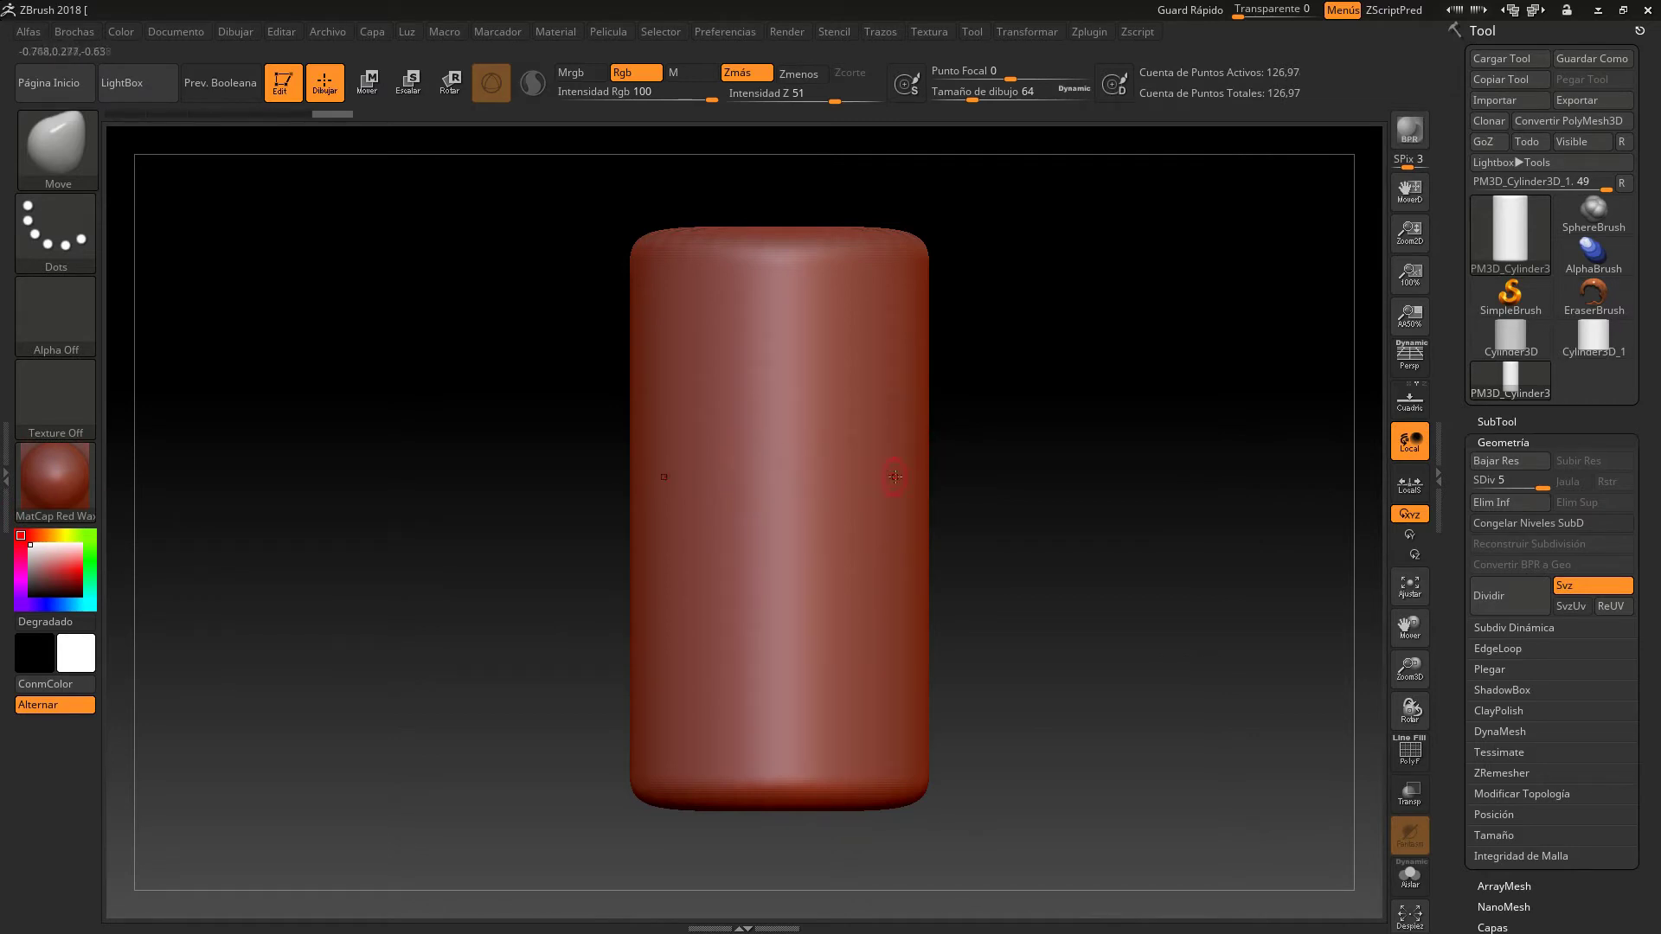
click(1019, 31)
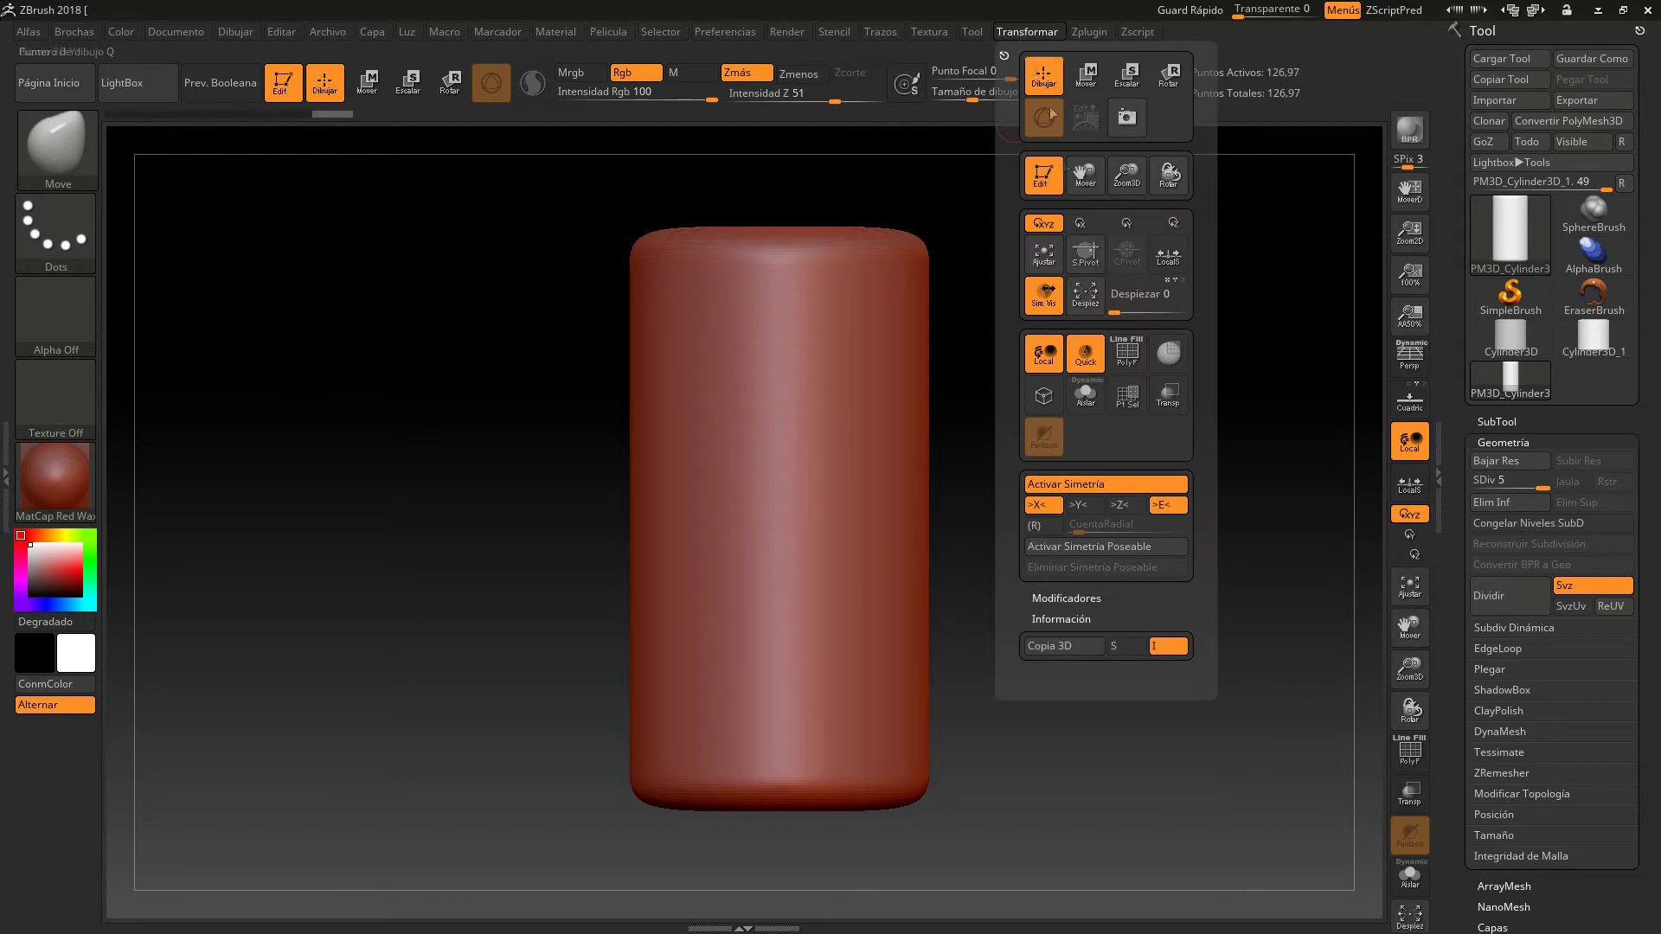
click(1041, 526)
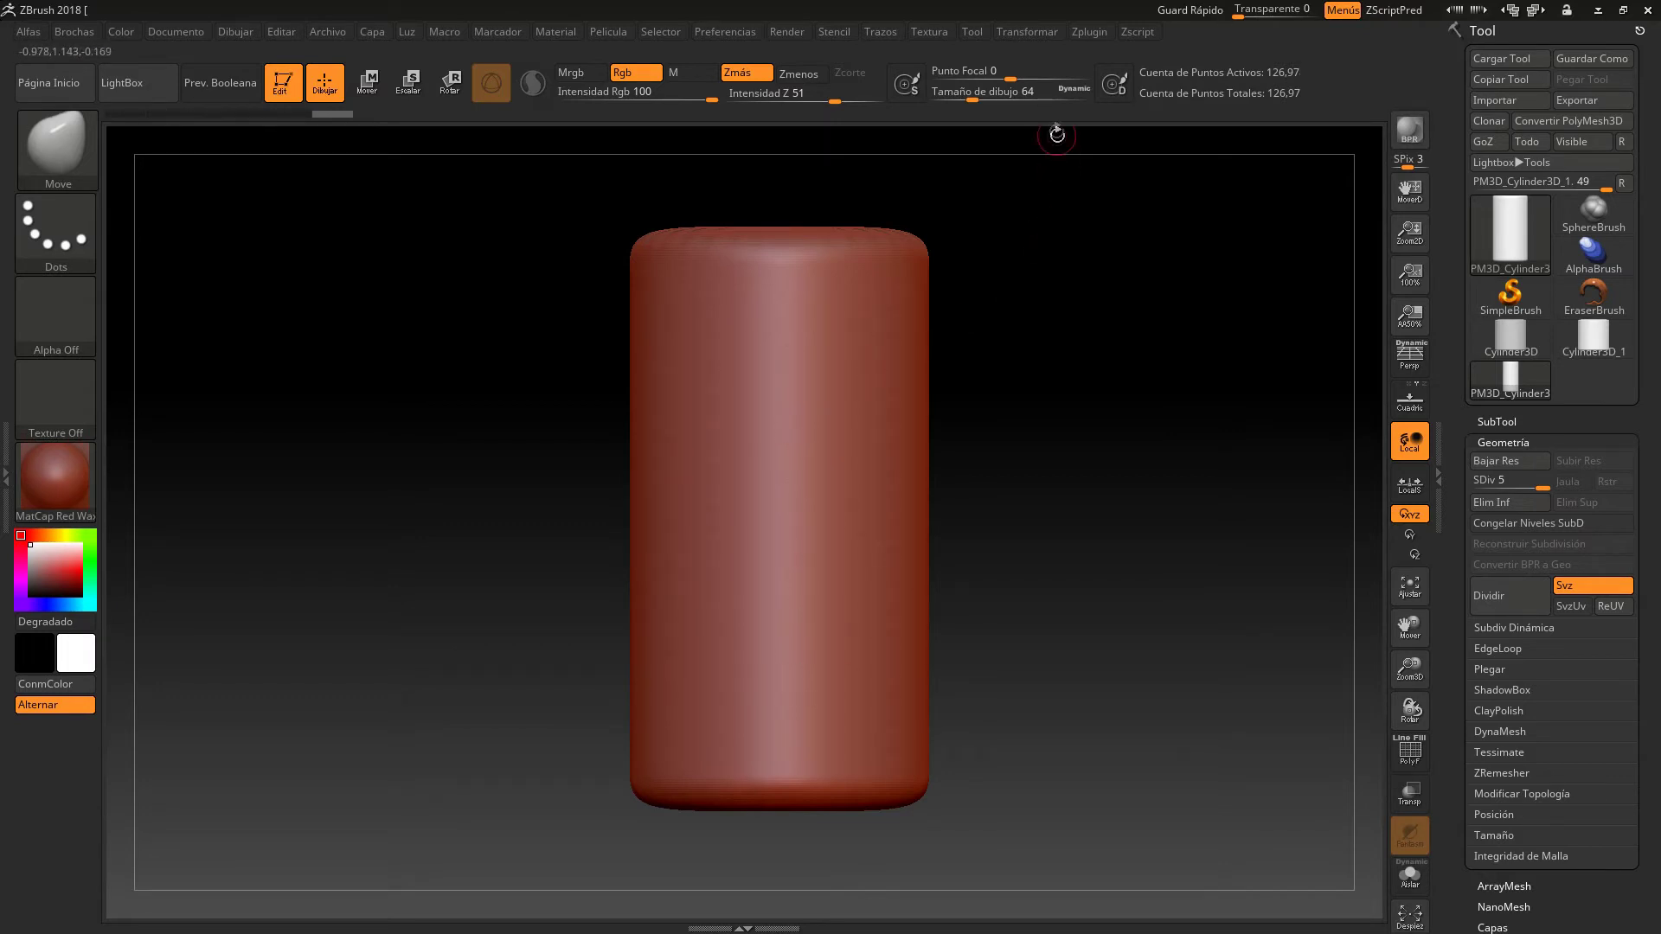
click(1026, 33)
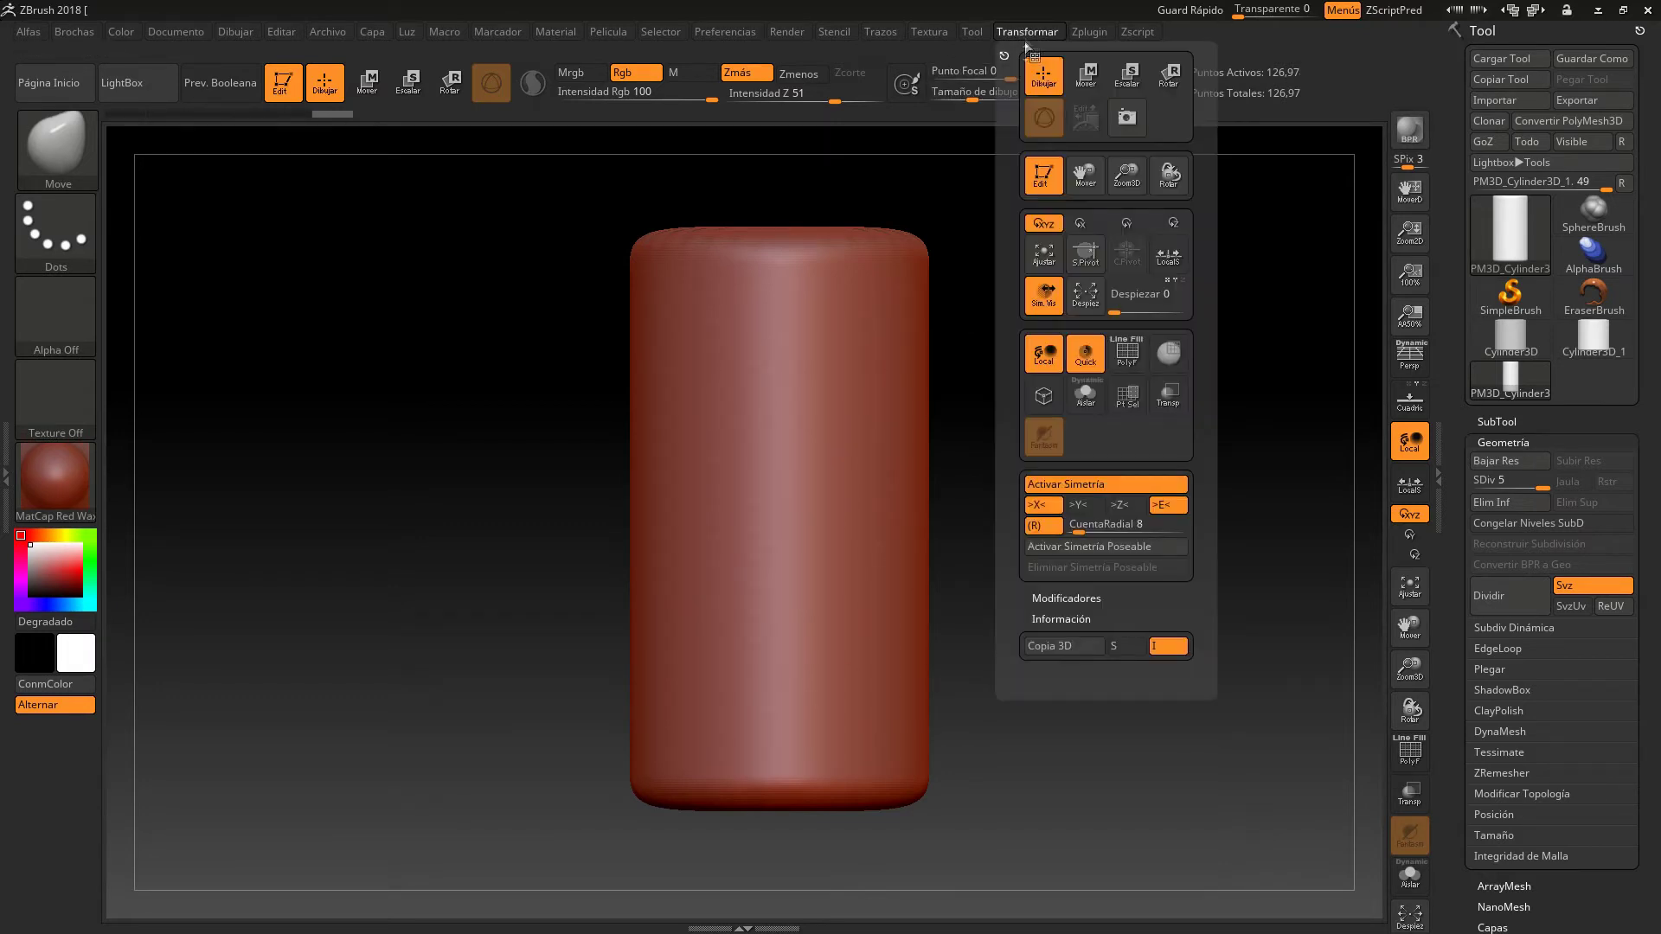
click(1092, 506)
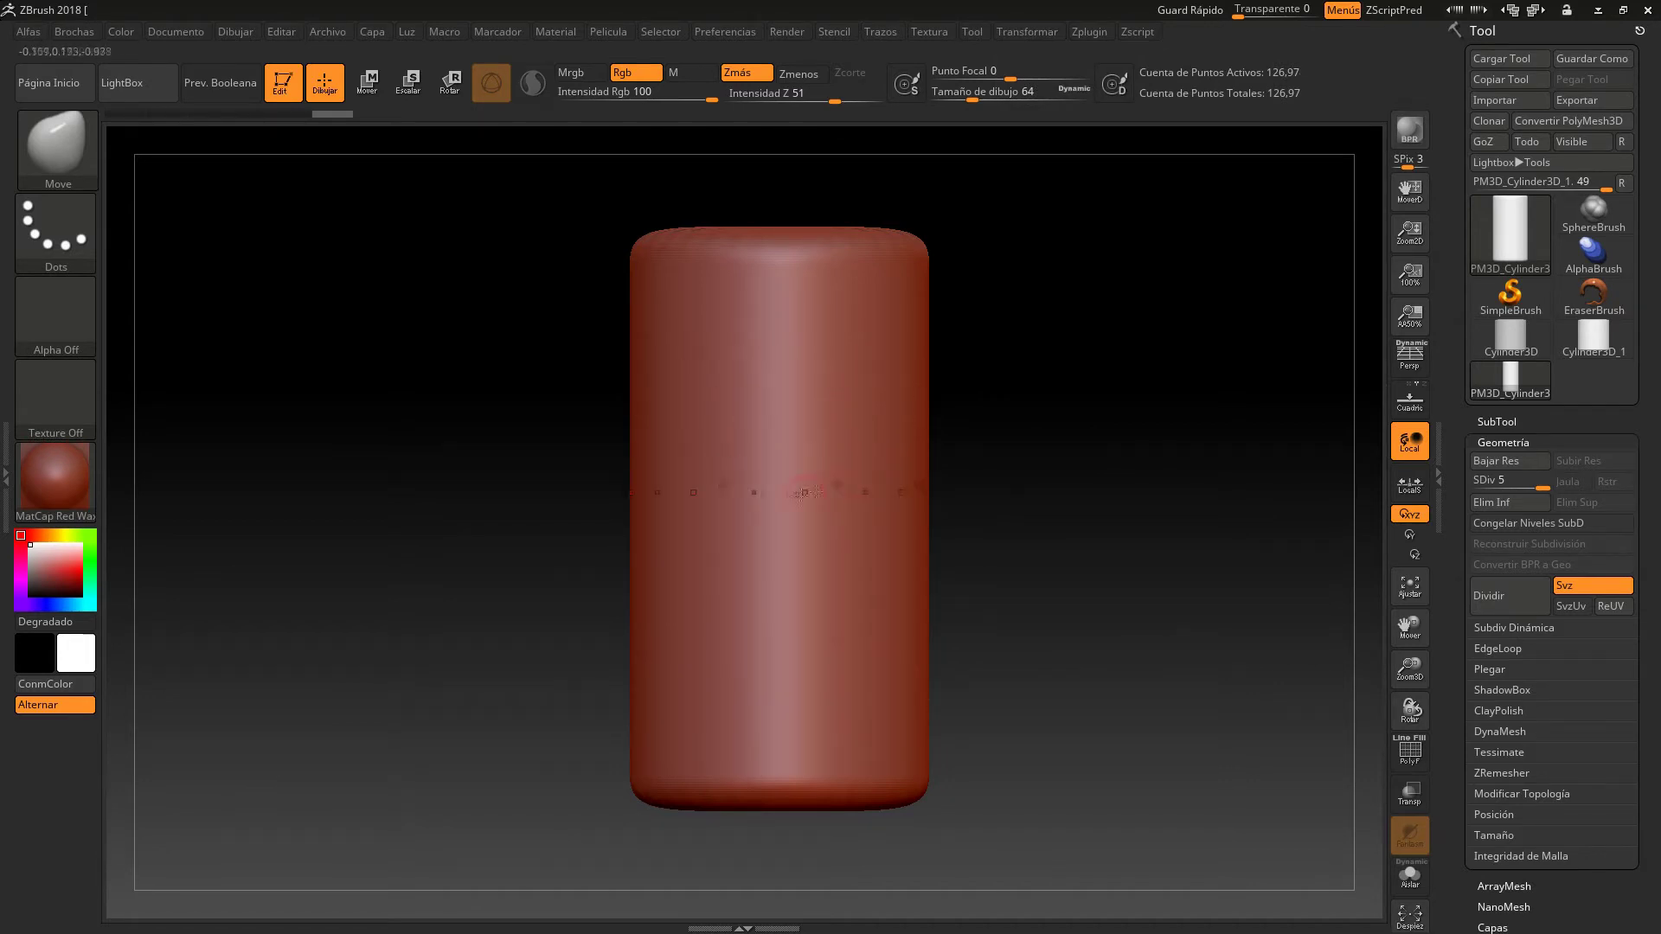
click(1030, 31)
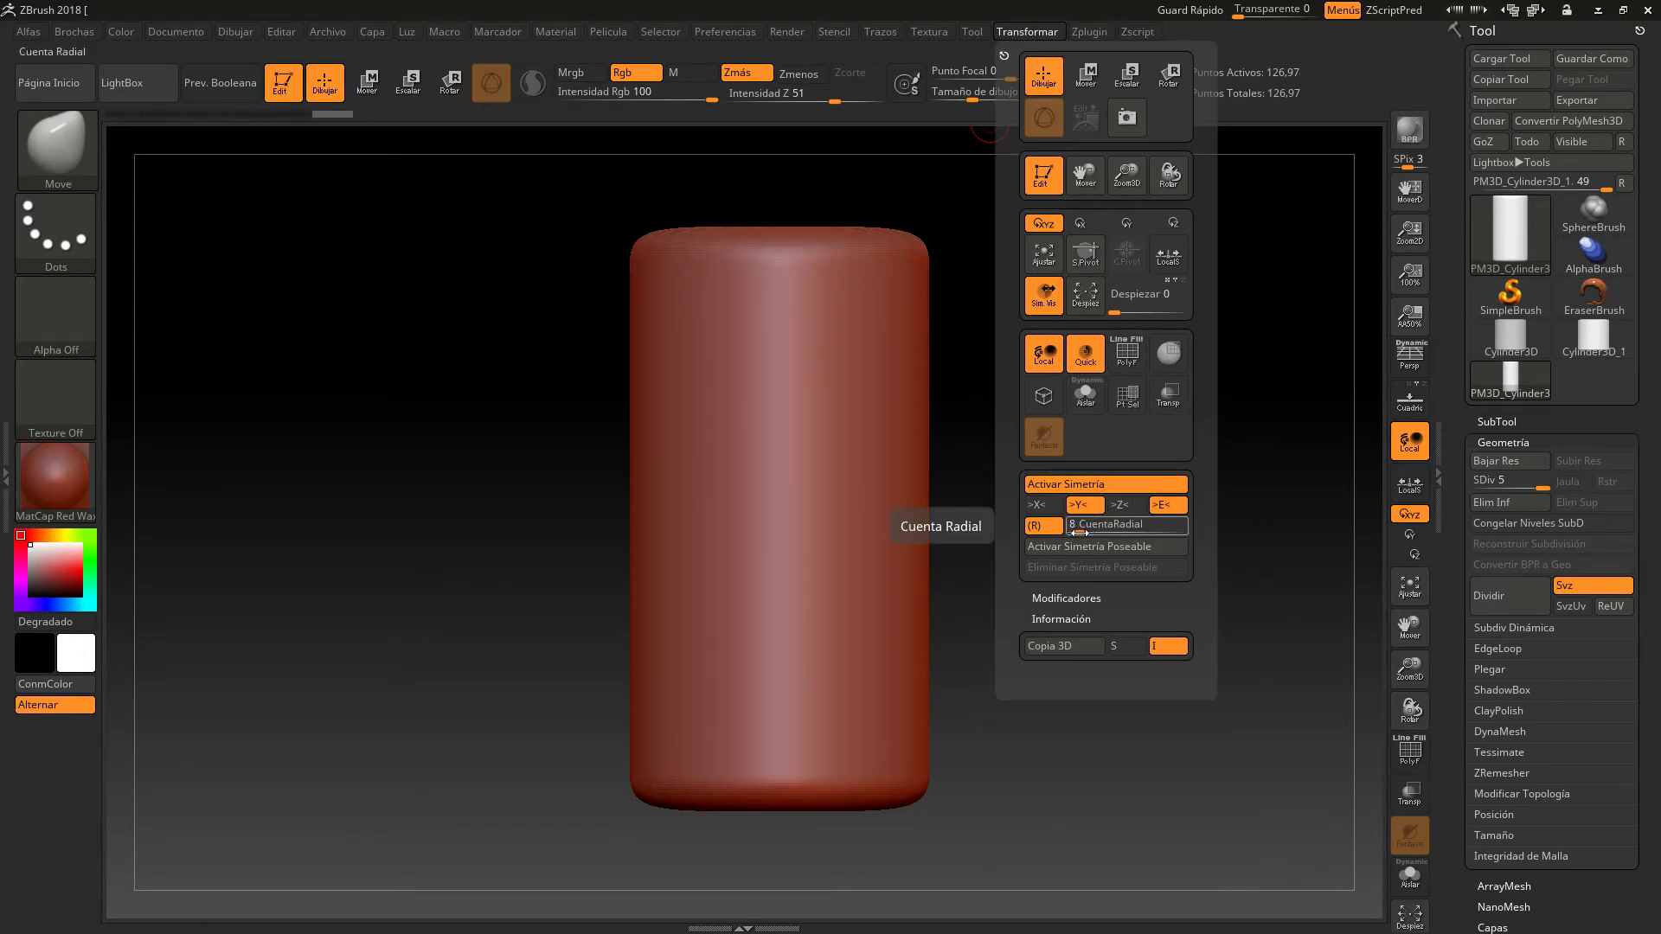
drag(1084, 530, 1094, 530)
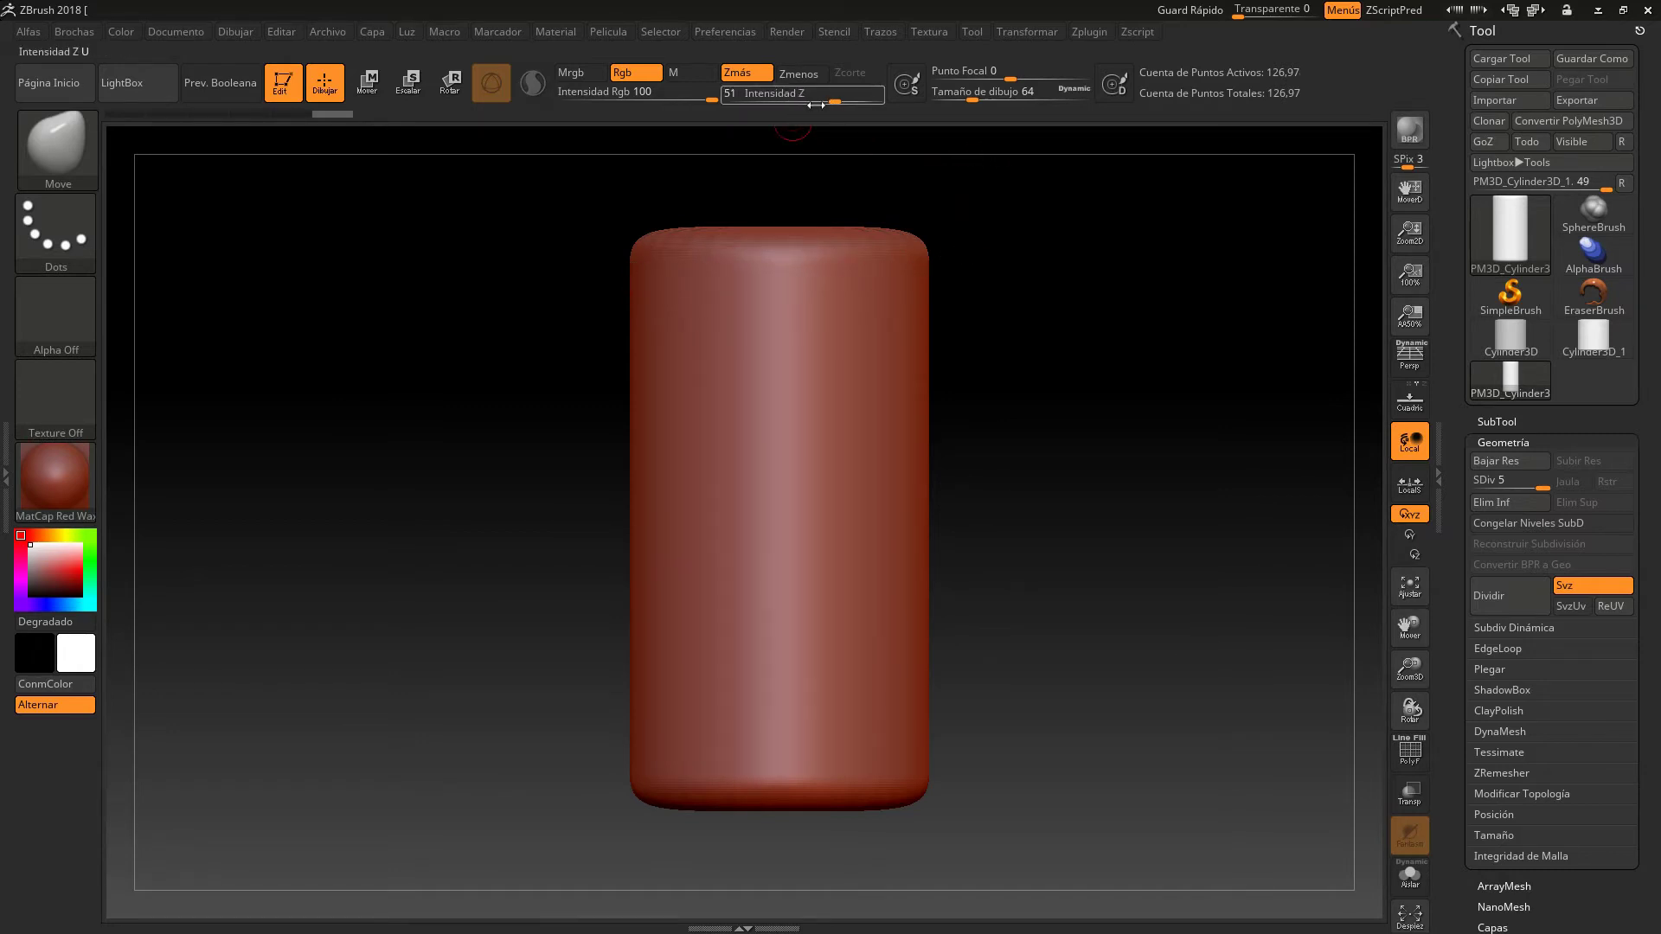
Enlarge the Move brush to 400 and pinch the top into a narrow neck above a tapered shoulder.
drag(973, 100, 1029, 100)
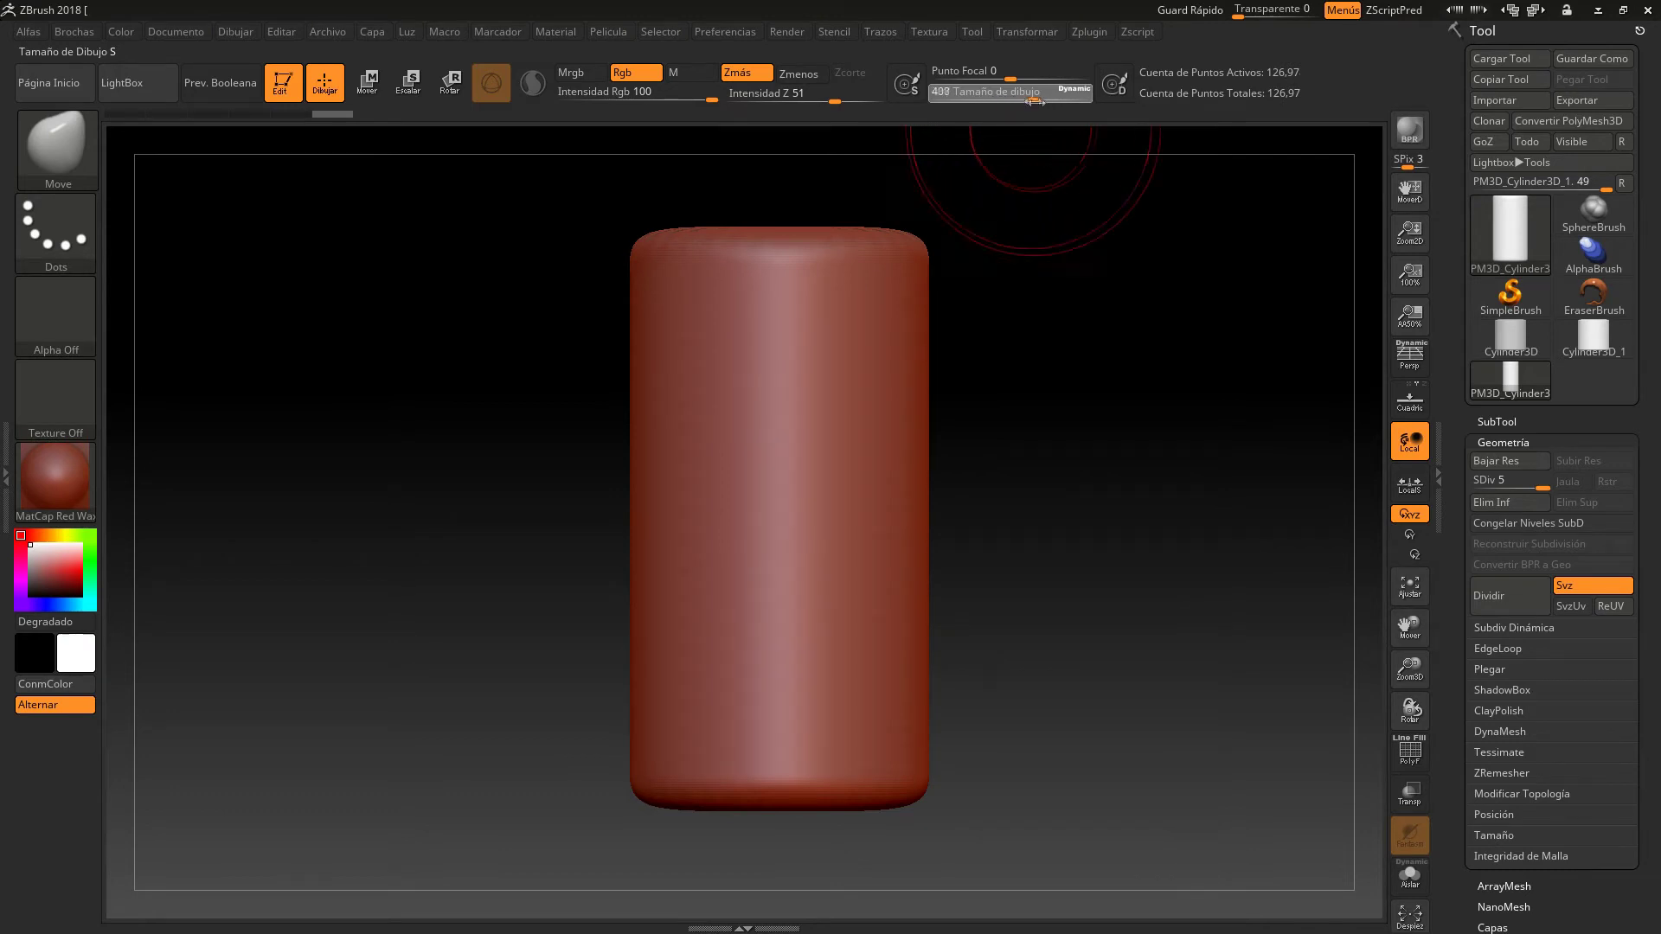
drag(1030, 100, 1038, 103)
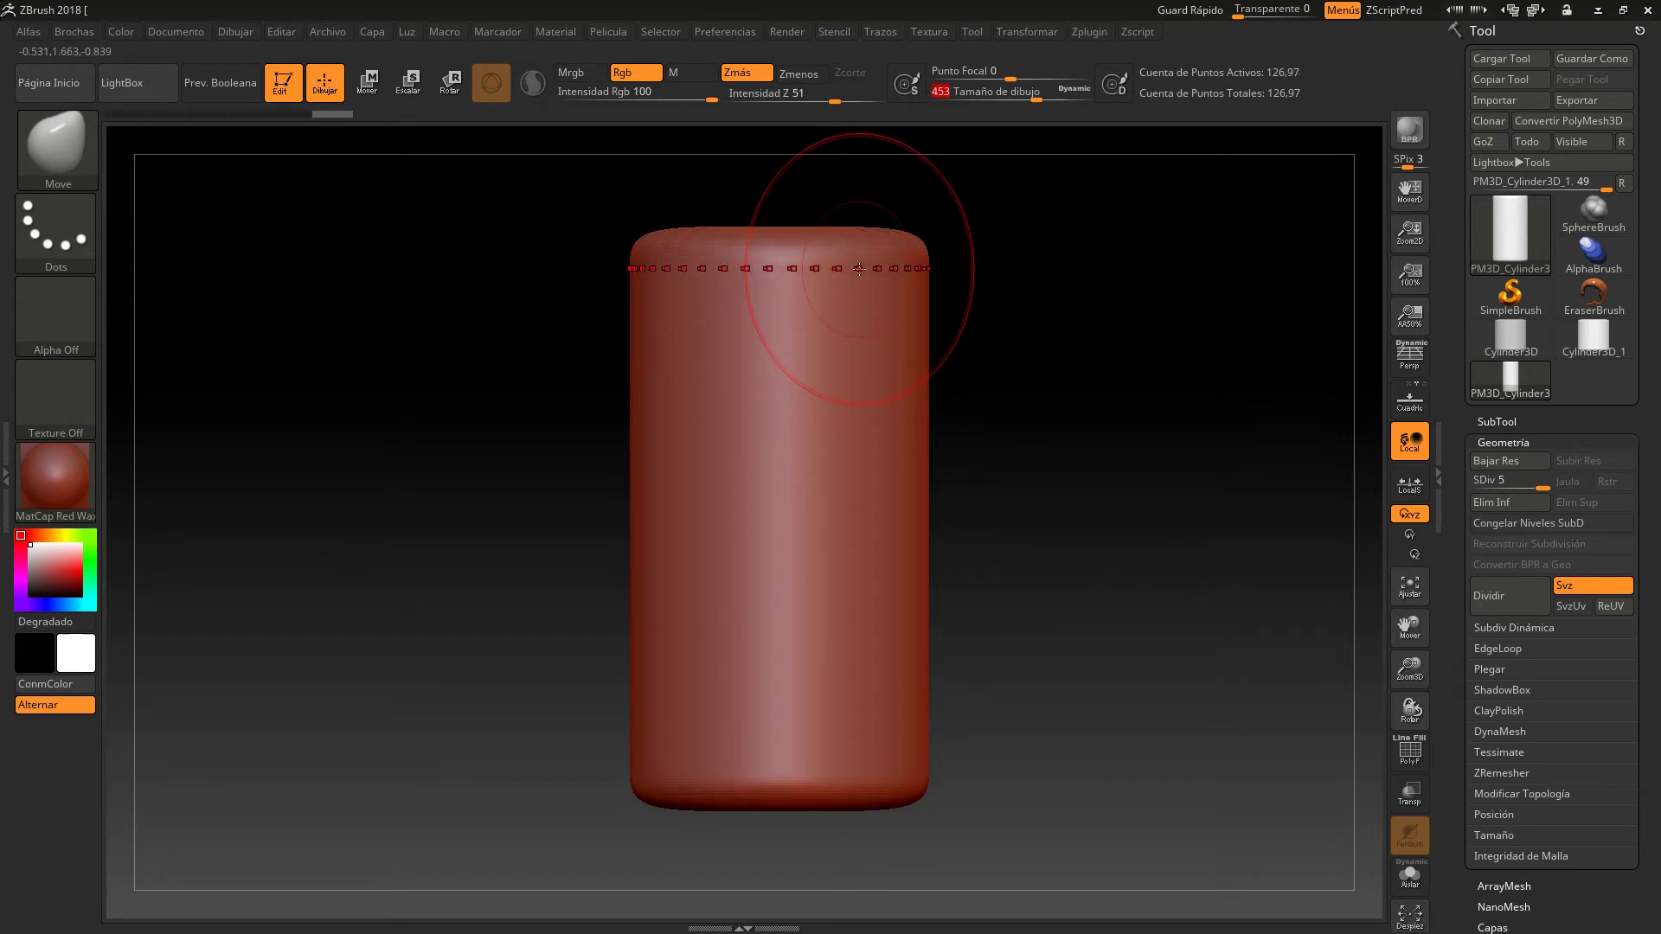
drag(860, 262, 822, 264)
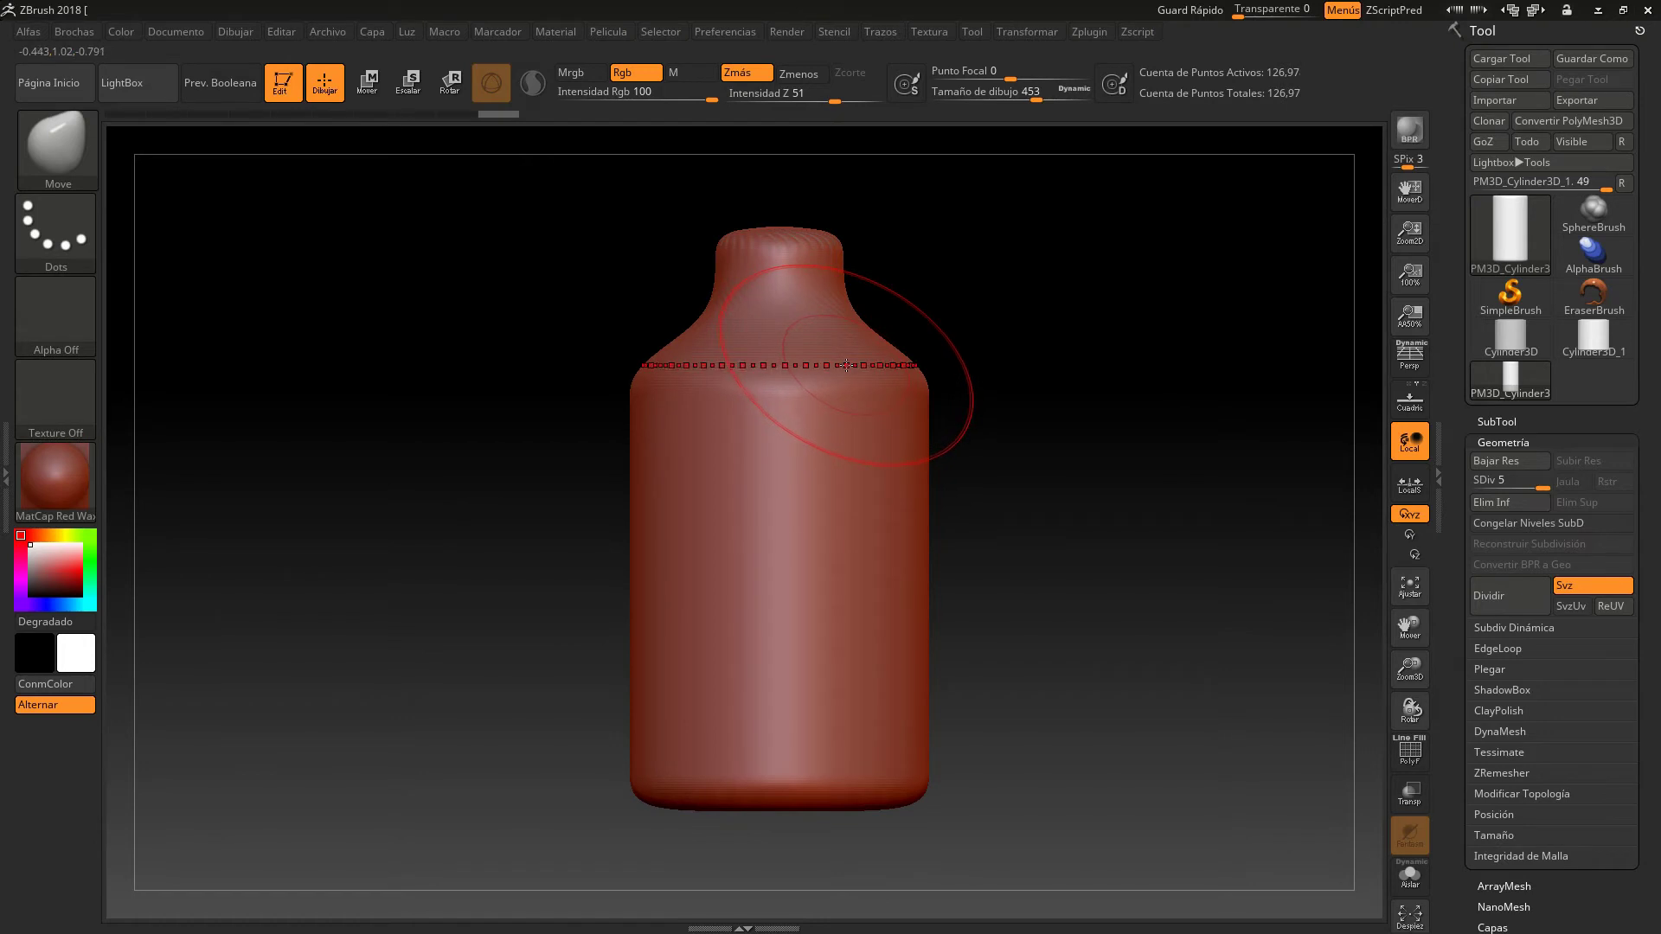
drag(841, 367, 856, 395)
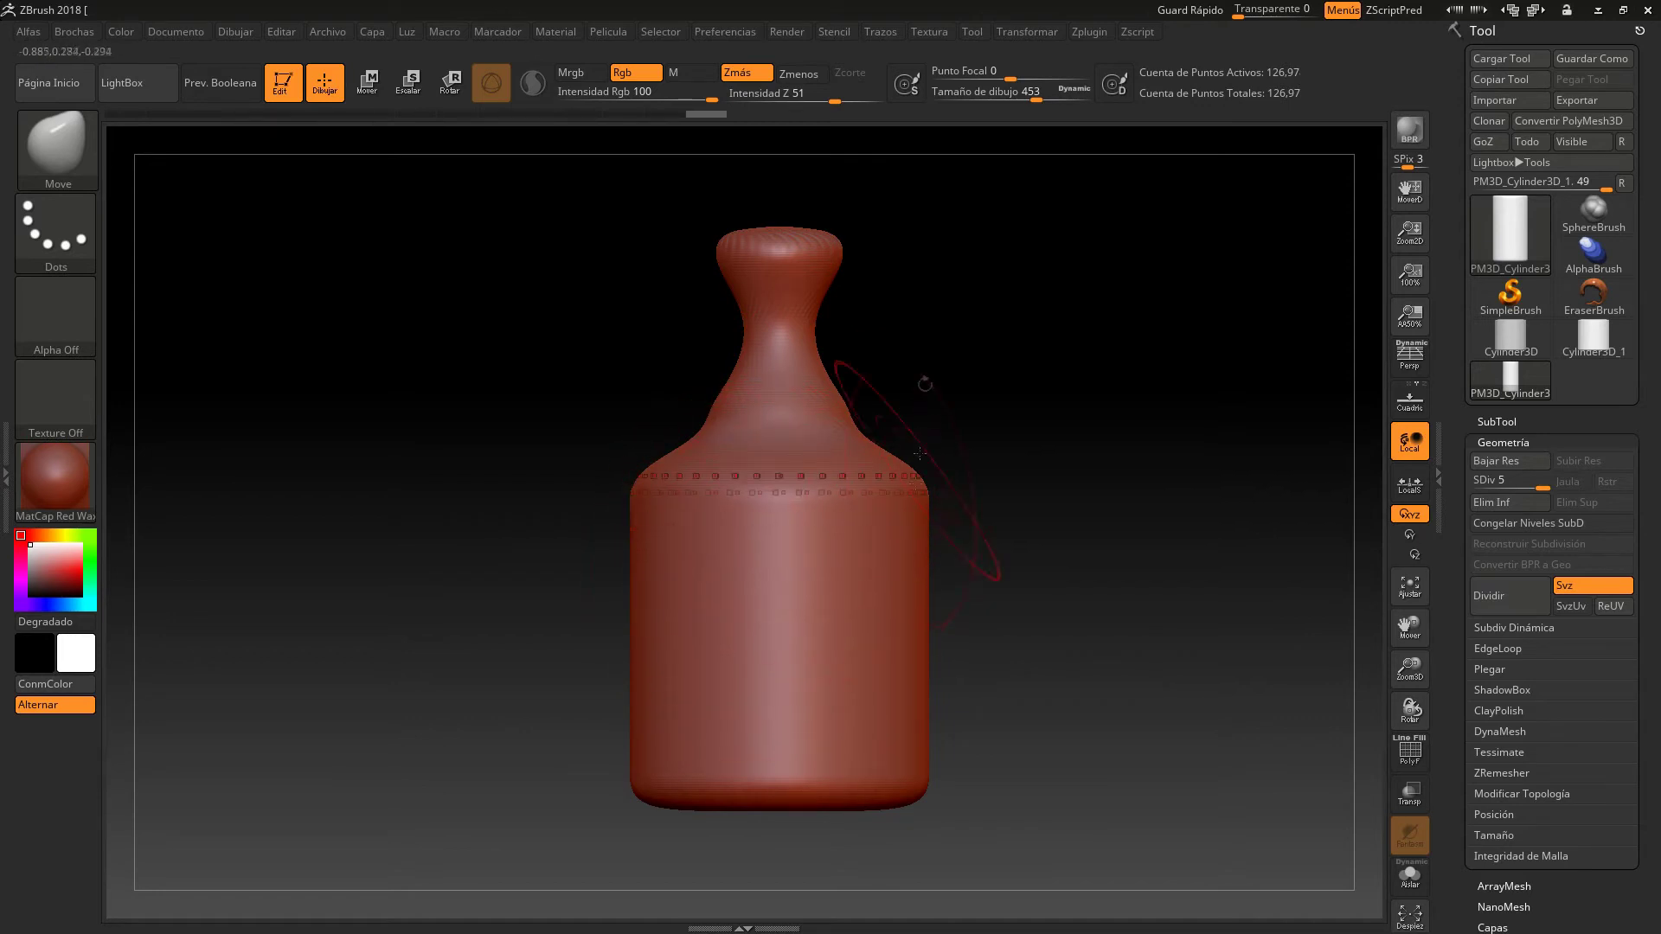
drag(1038, 99, 1050, 100)
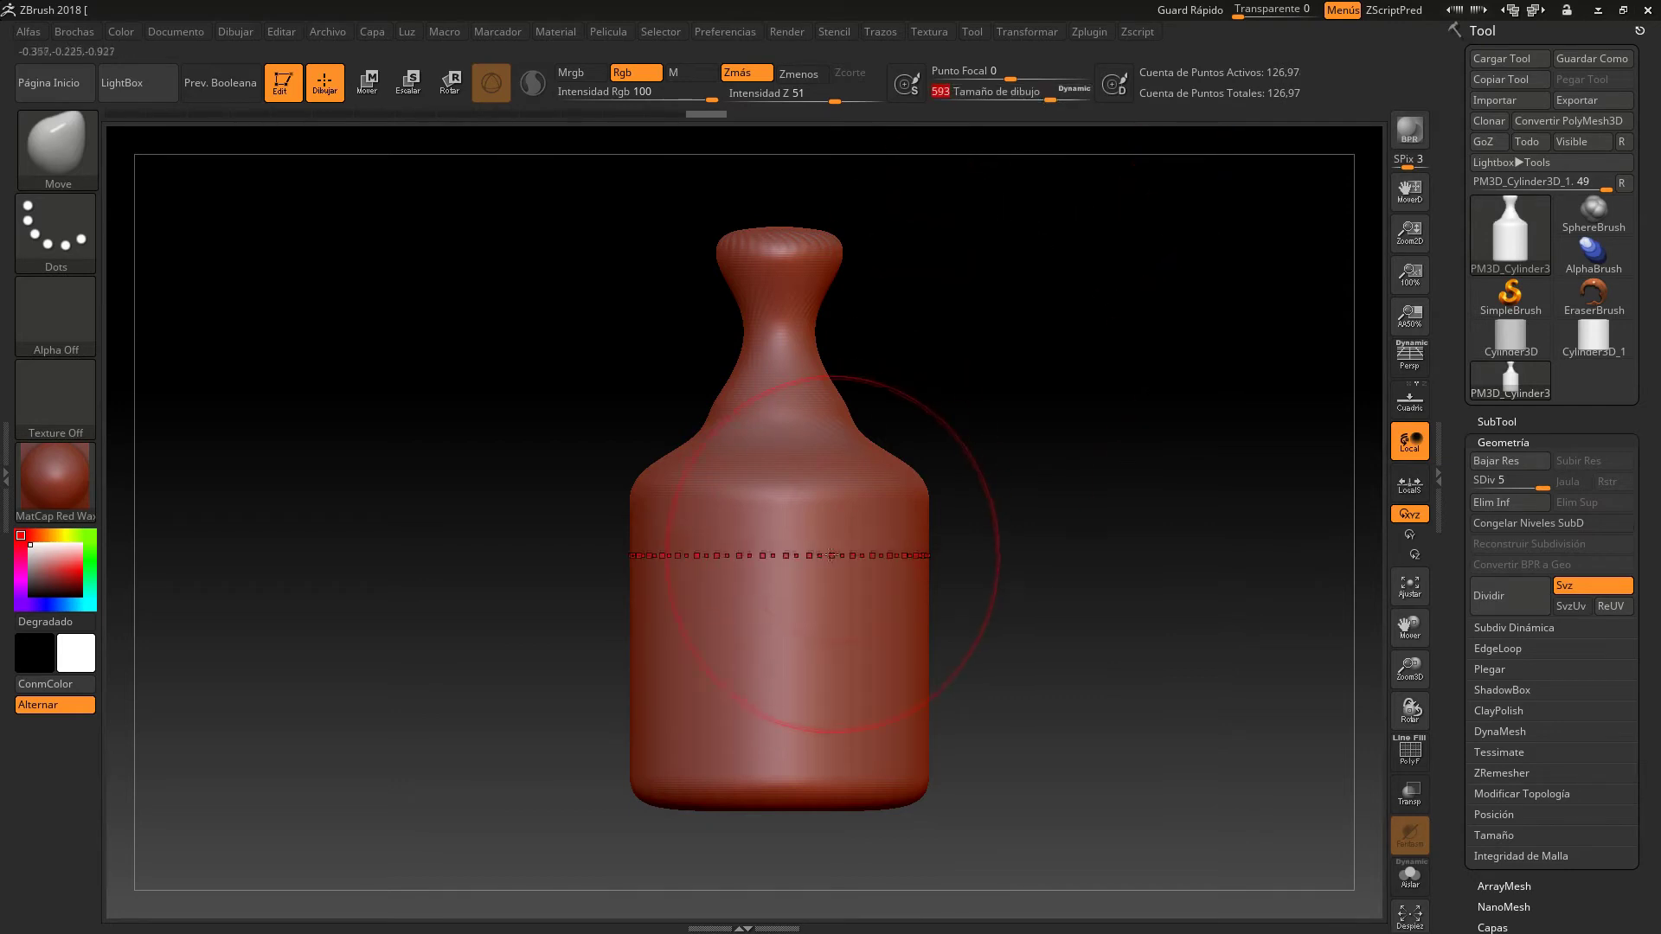
Widen the shoulders, slim the mid-body and pull the base lower and narrower.
mouse_move(822, 545)
mouse_down()
mouse_move(820, 563)
mouse_move(841, 556)
mouse_up()
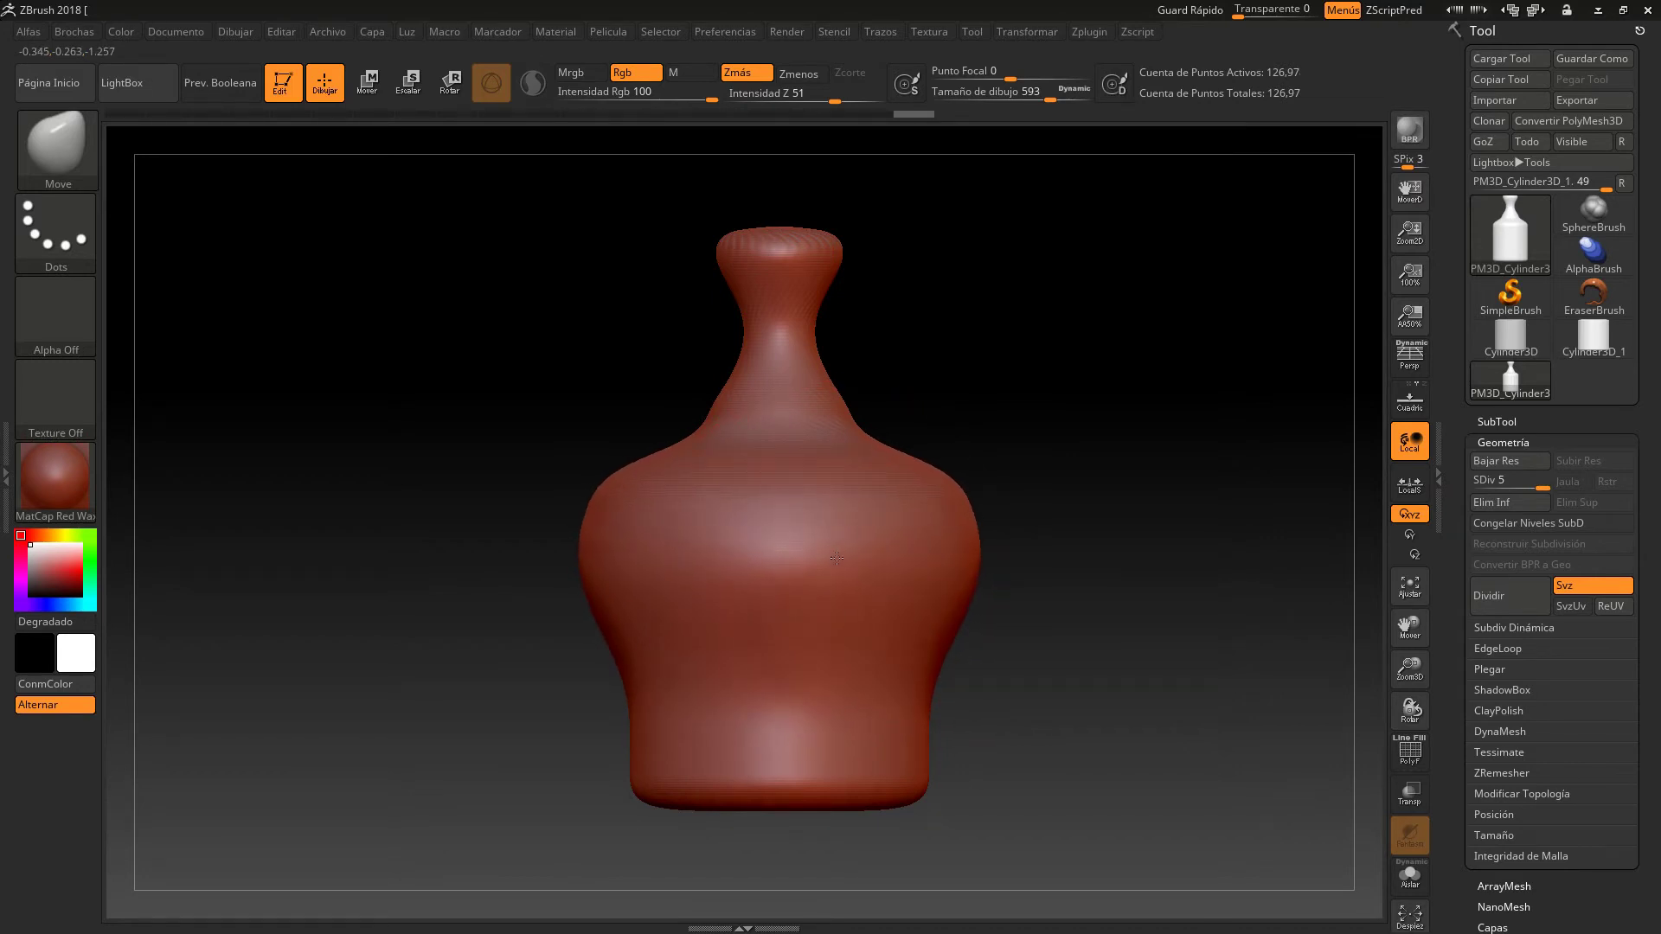
drag(835, 559, 830, 560)
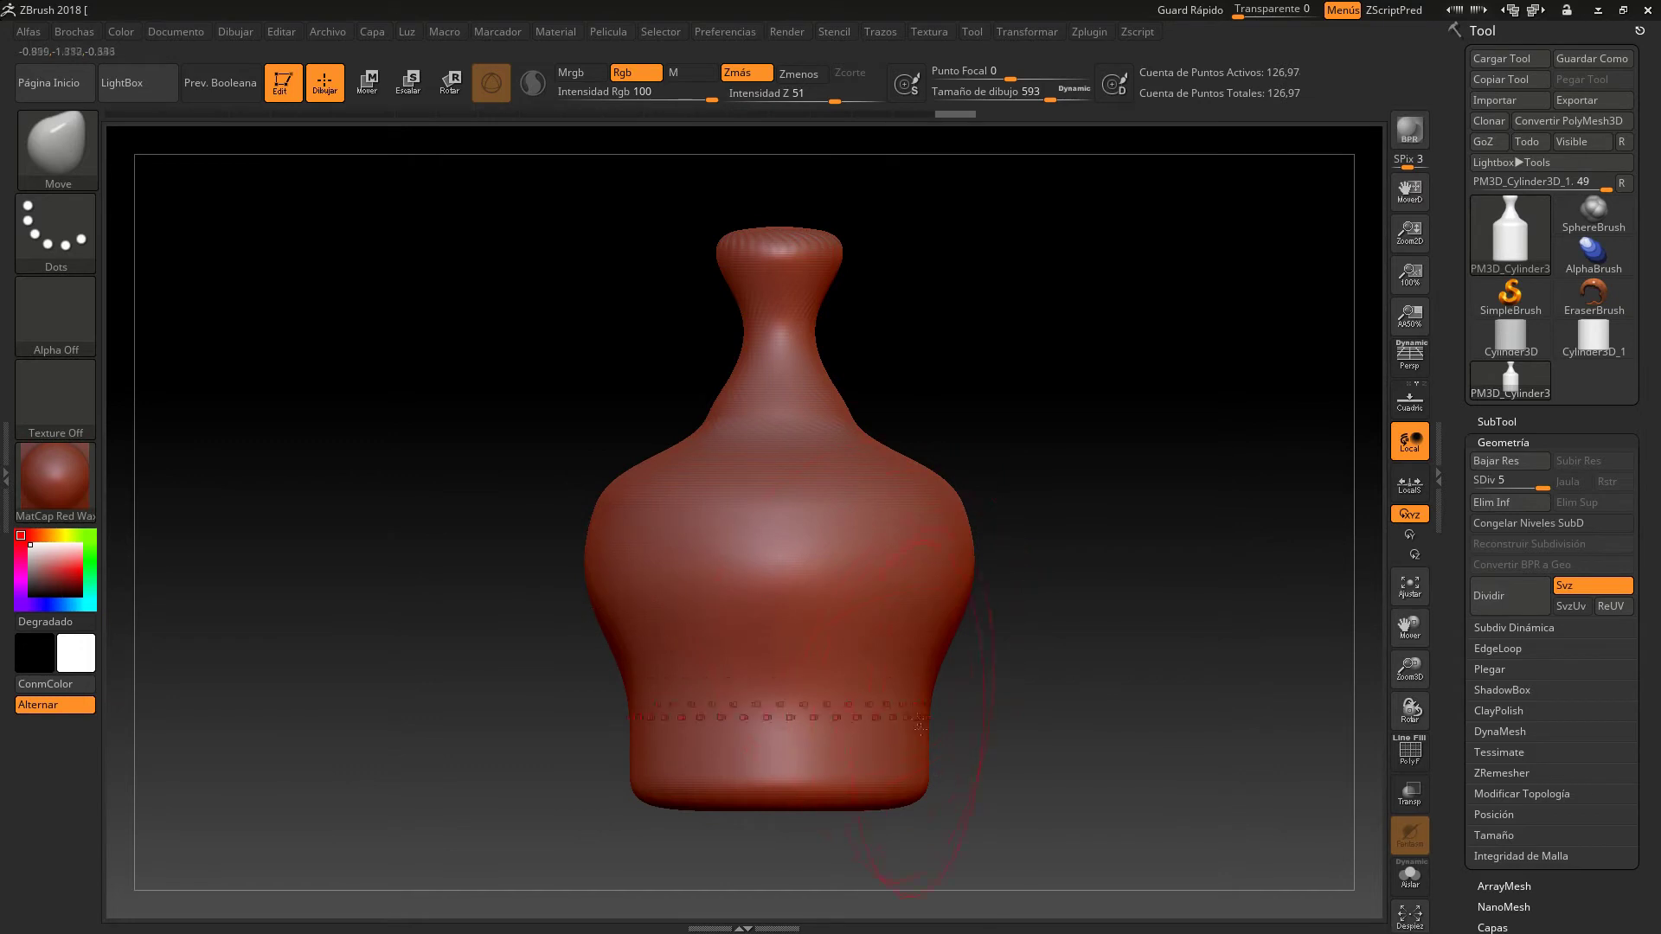
mouse_move(910, 766)
mouse_down()
mouse_move(908, 783)
mouse_move(937, 754)
mouse_up()
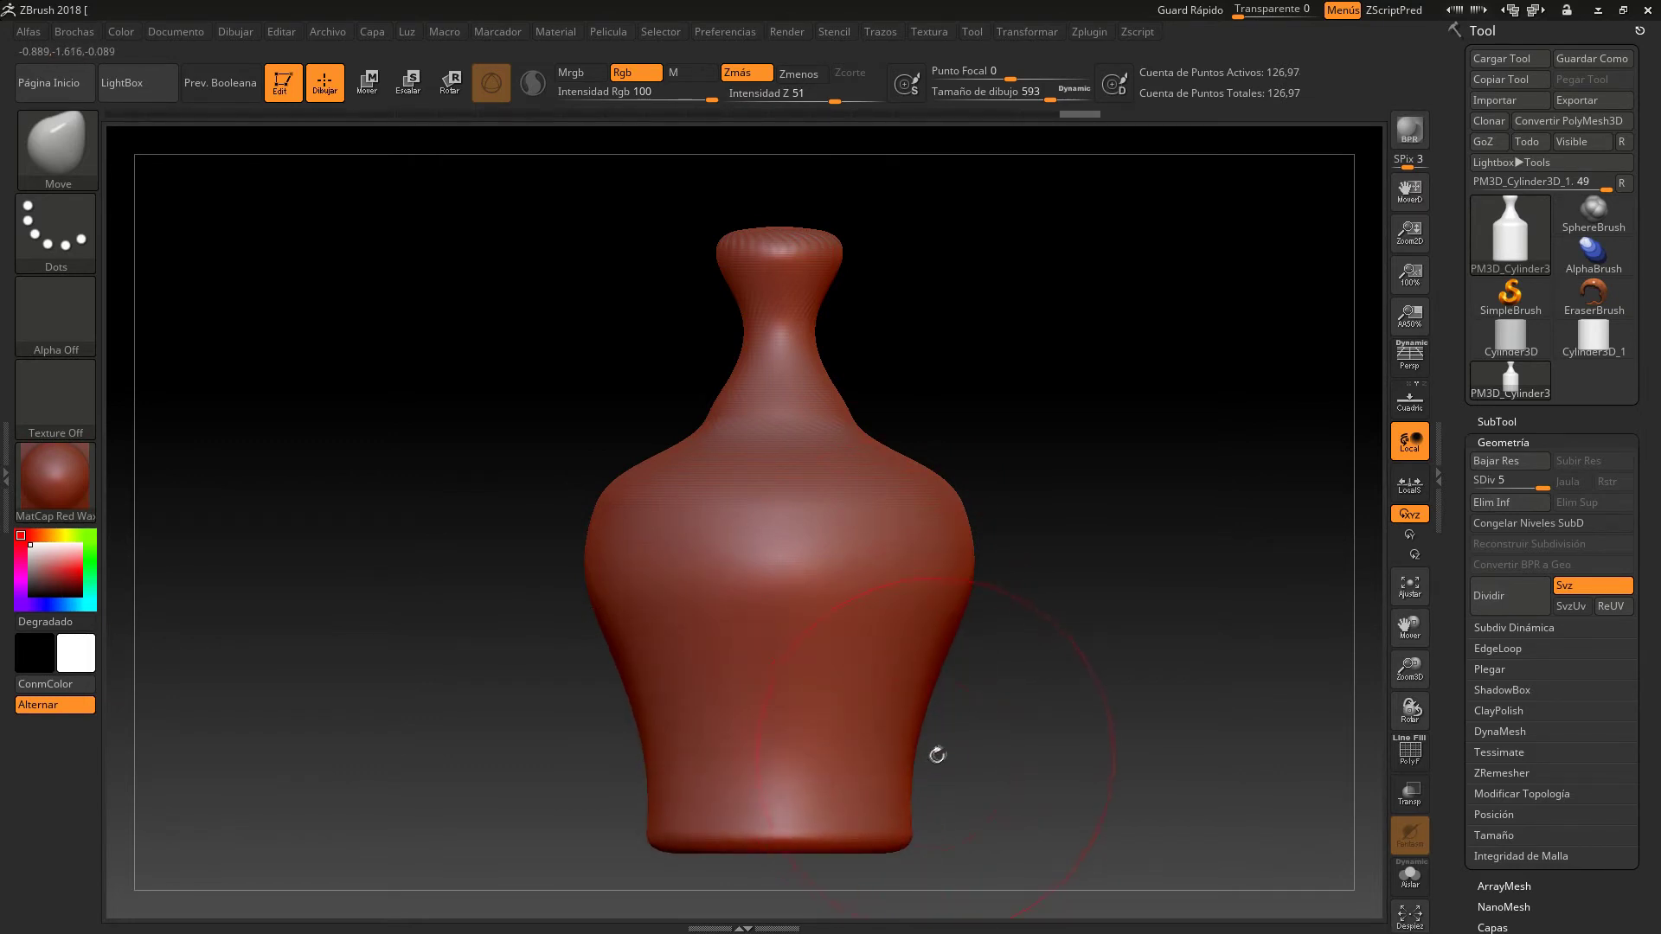
drag(794, 784, 800, 793)
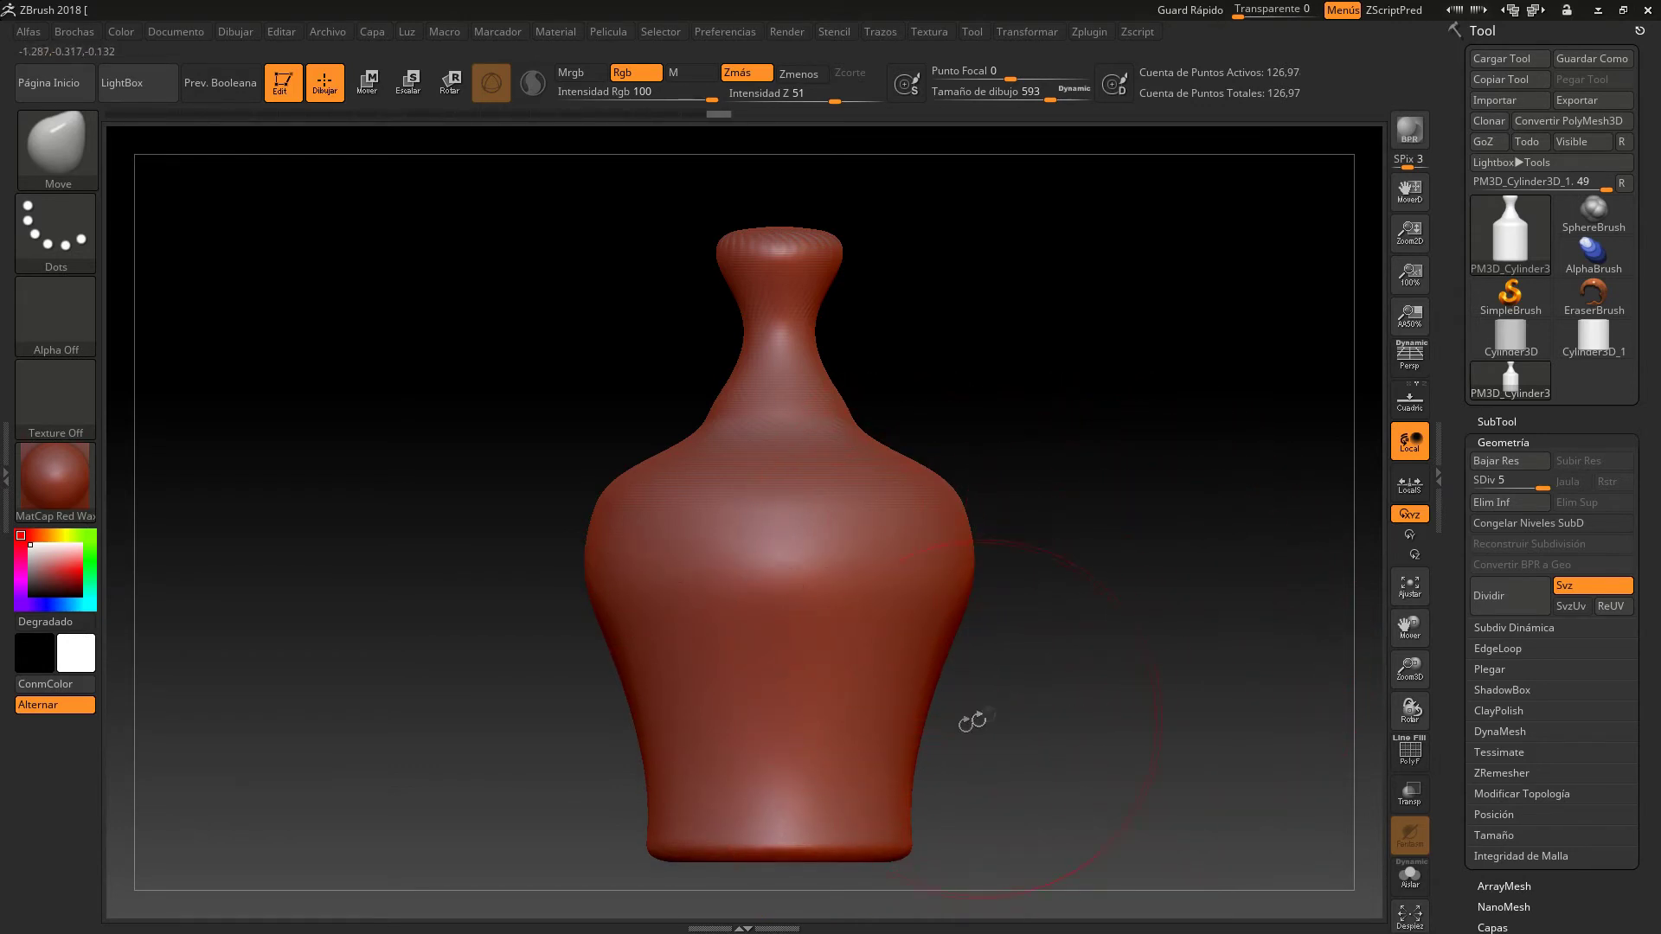
mouse_move(1131, 485)
mouse_down()
mouse_move(1098, 522)
mouse_move(1128, 554)
mouse_move(1134, 486)
mouse_move(1160, 479)
mouse_move(1124, 479)
mouse_move(1139, 475)
mouse_move(1141, 498)
mouse_move(1118, 515)
mouse_up()
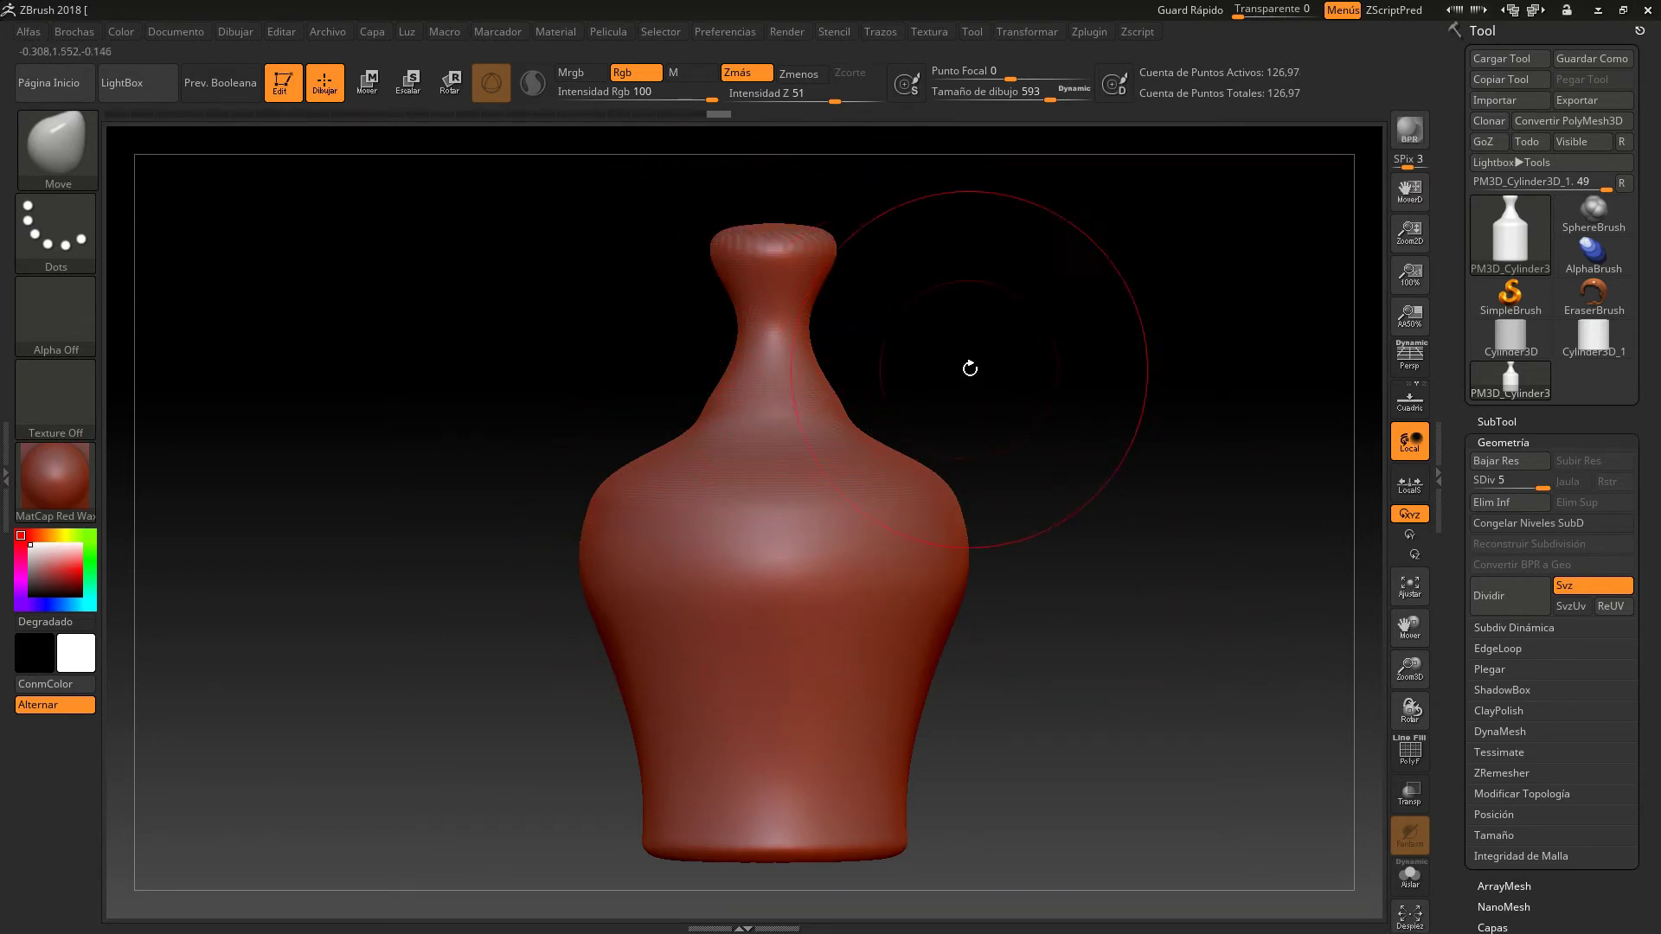
Pick the Standard brush from the brush library, at Z intensity 25.
click(62, 156)
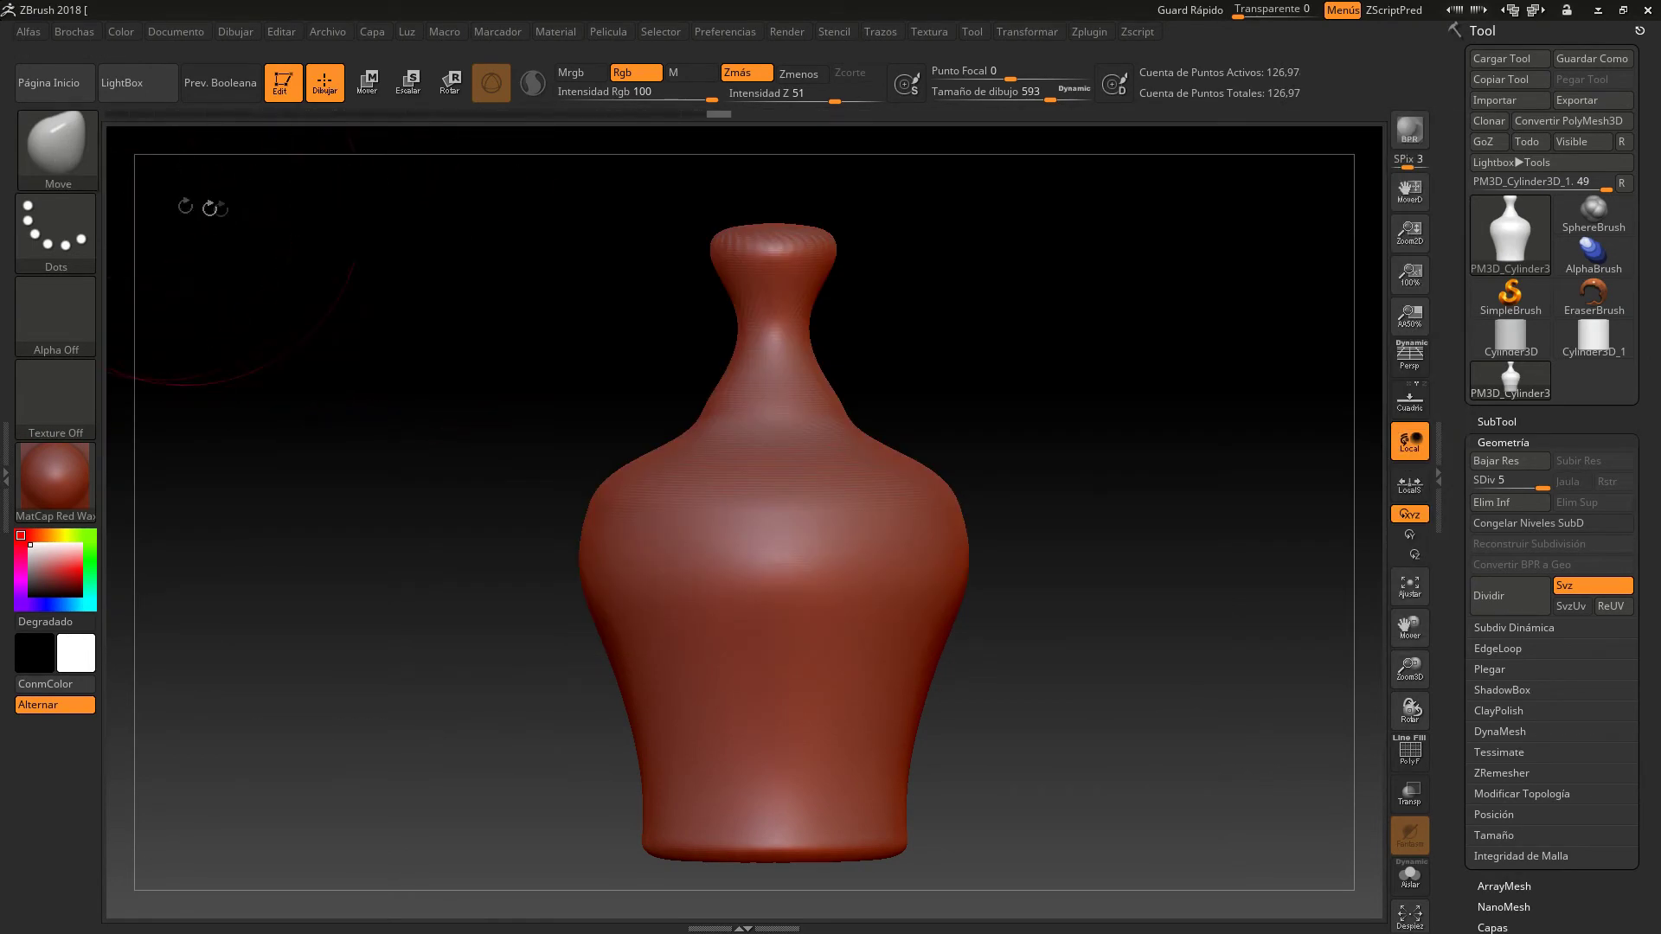
click(52, 155)
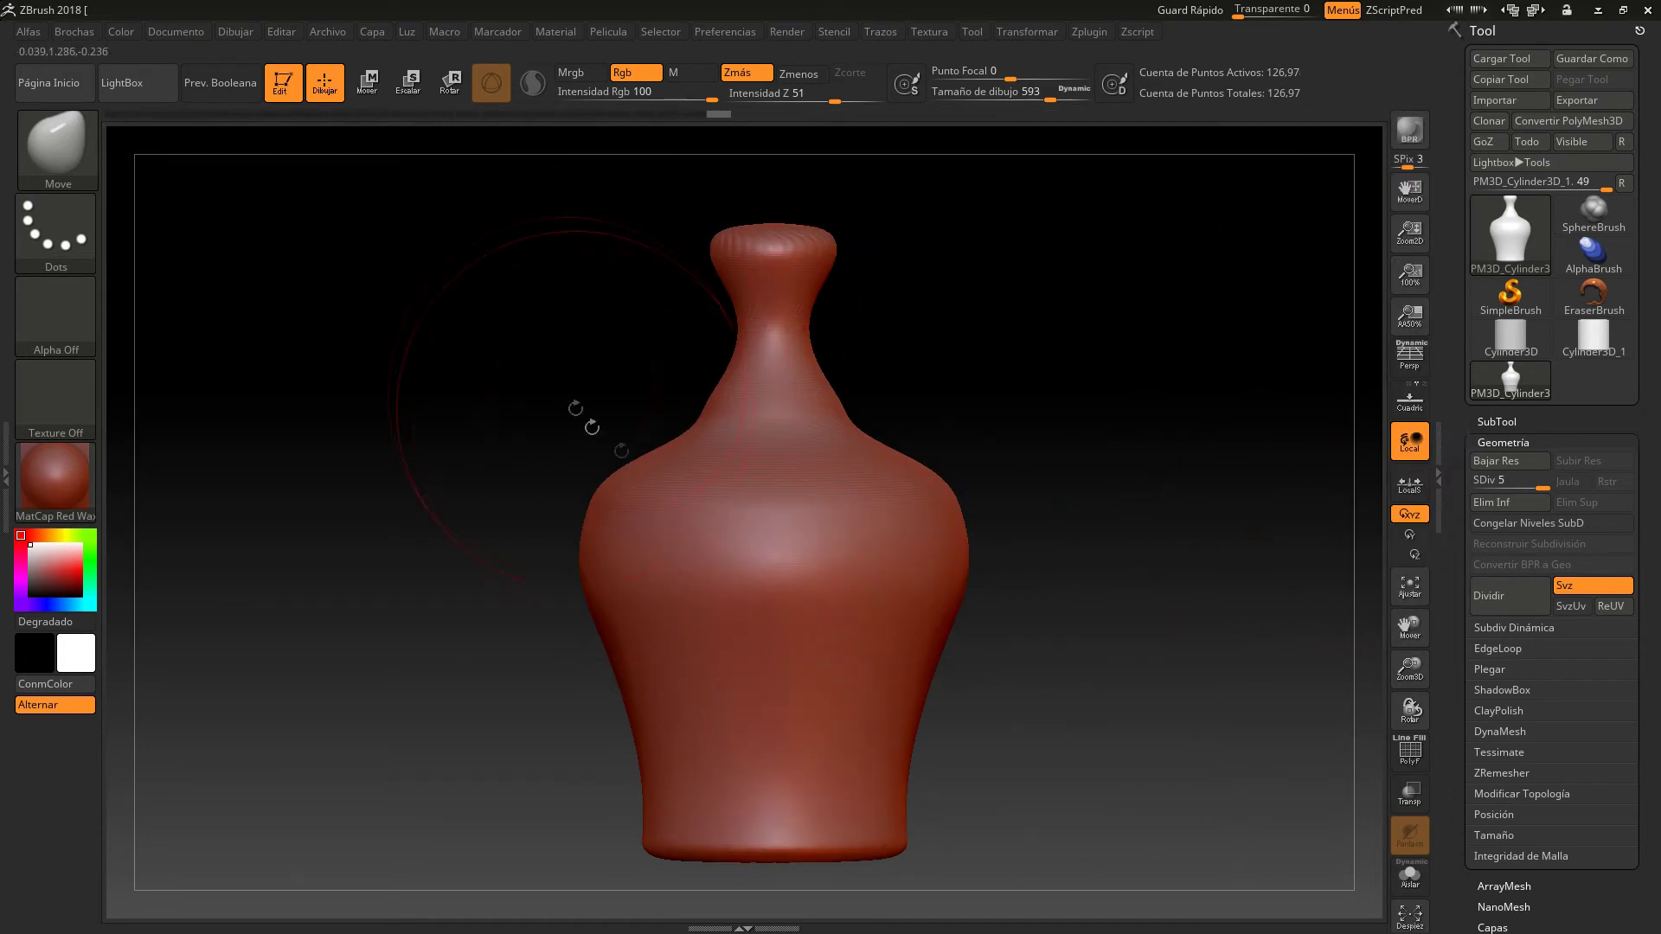
click(60, 149)
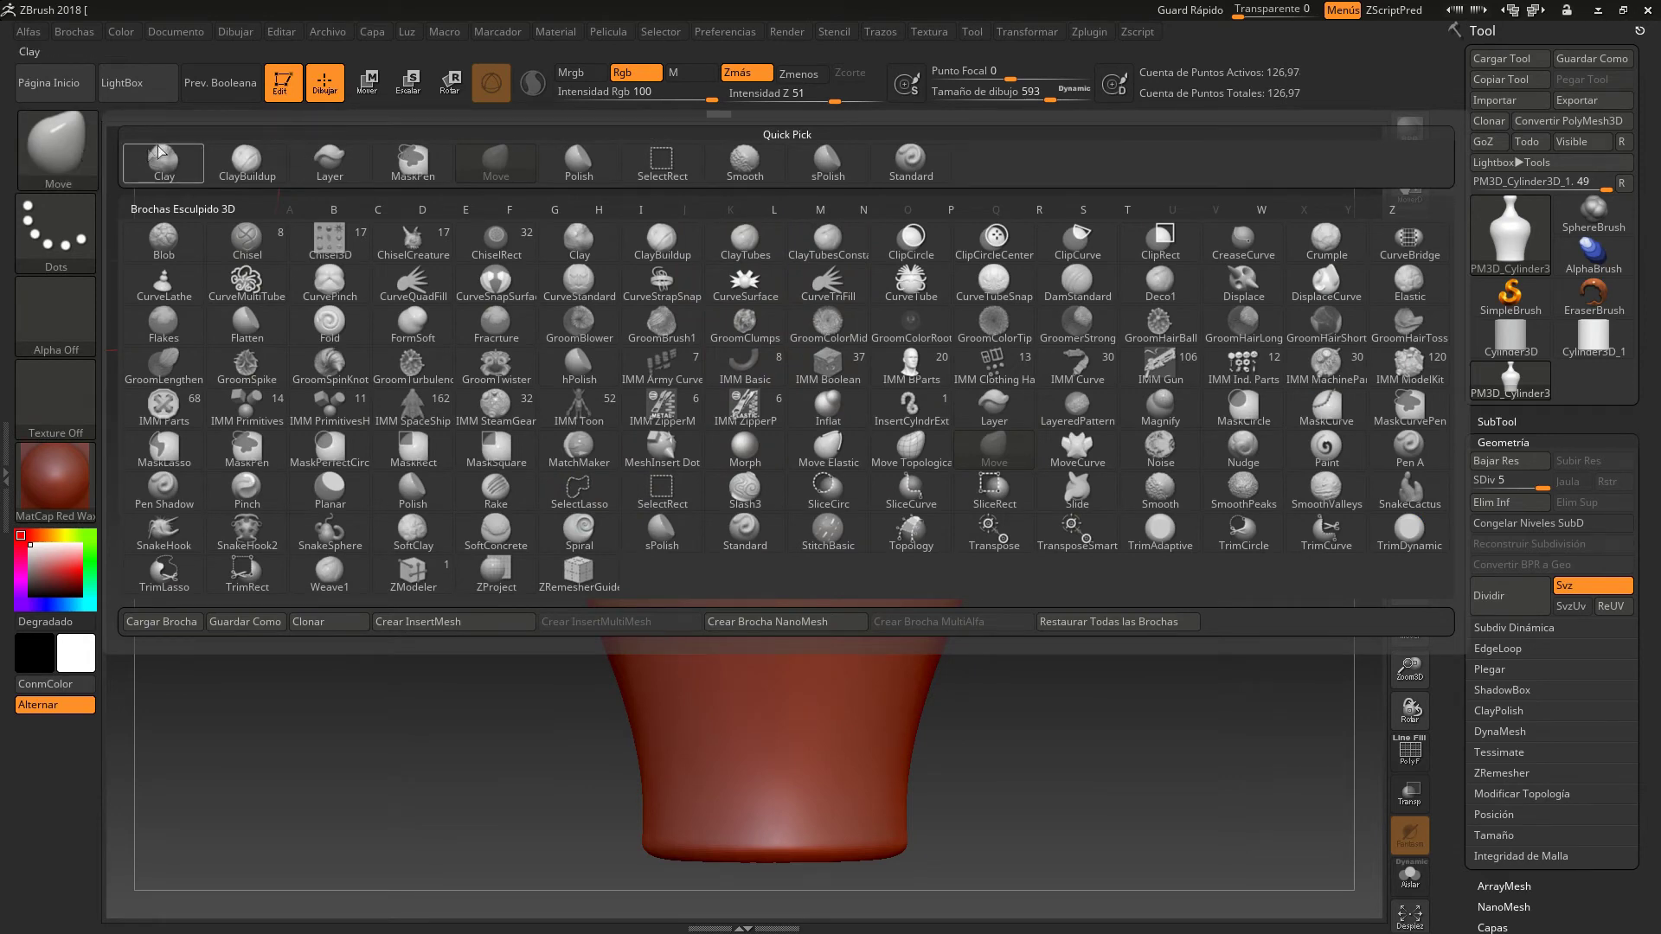
click(78, 152)
click(78, 151)
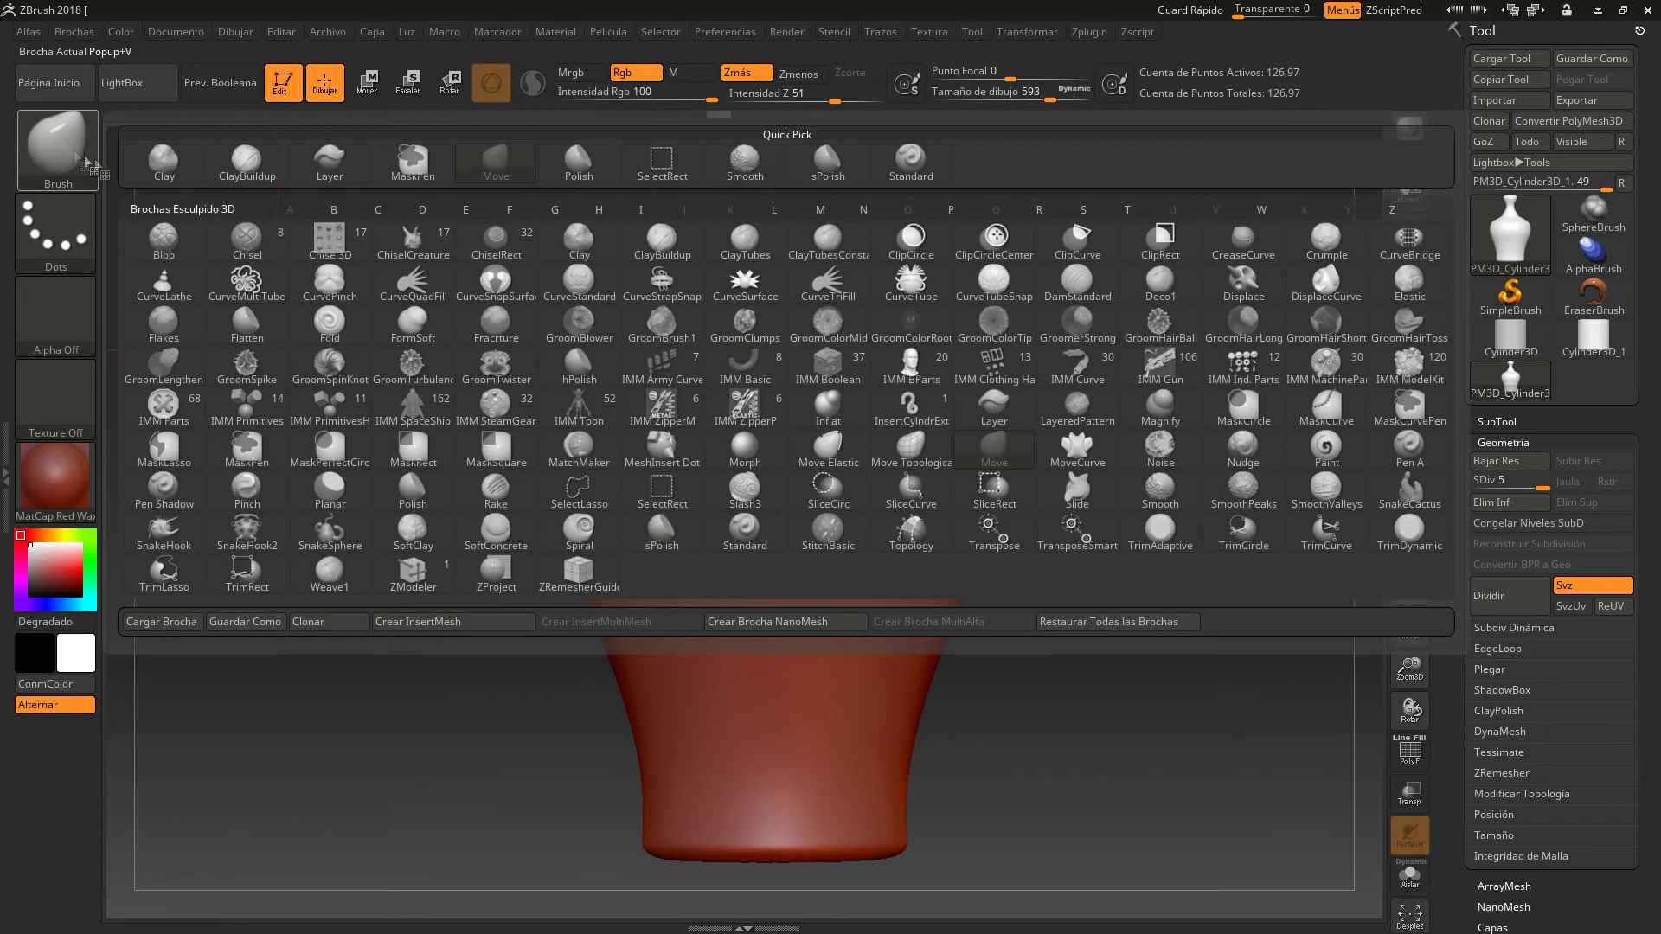
click(900, 157)
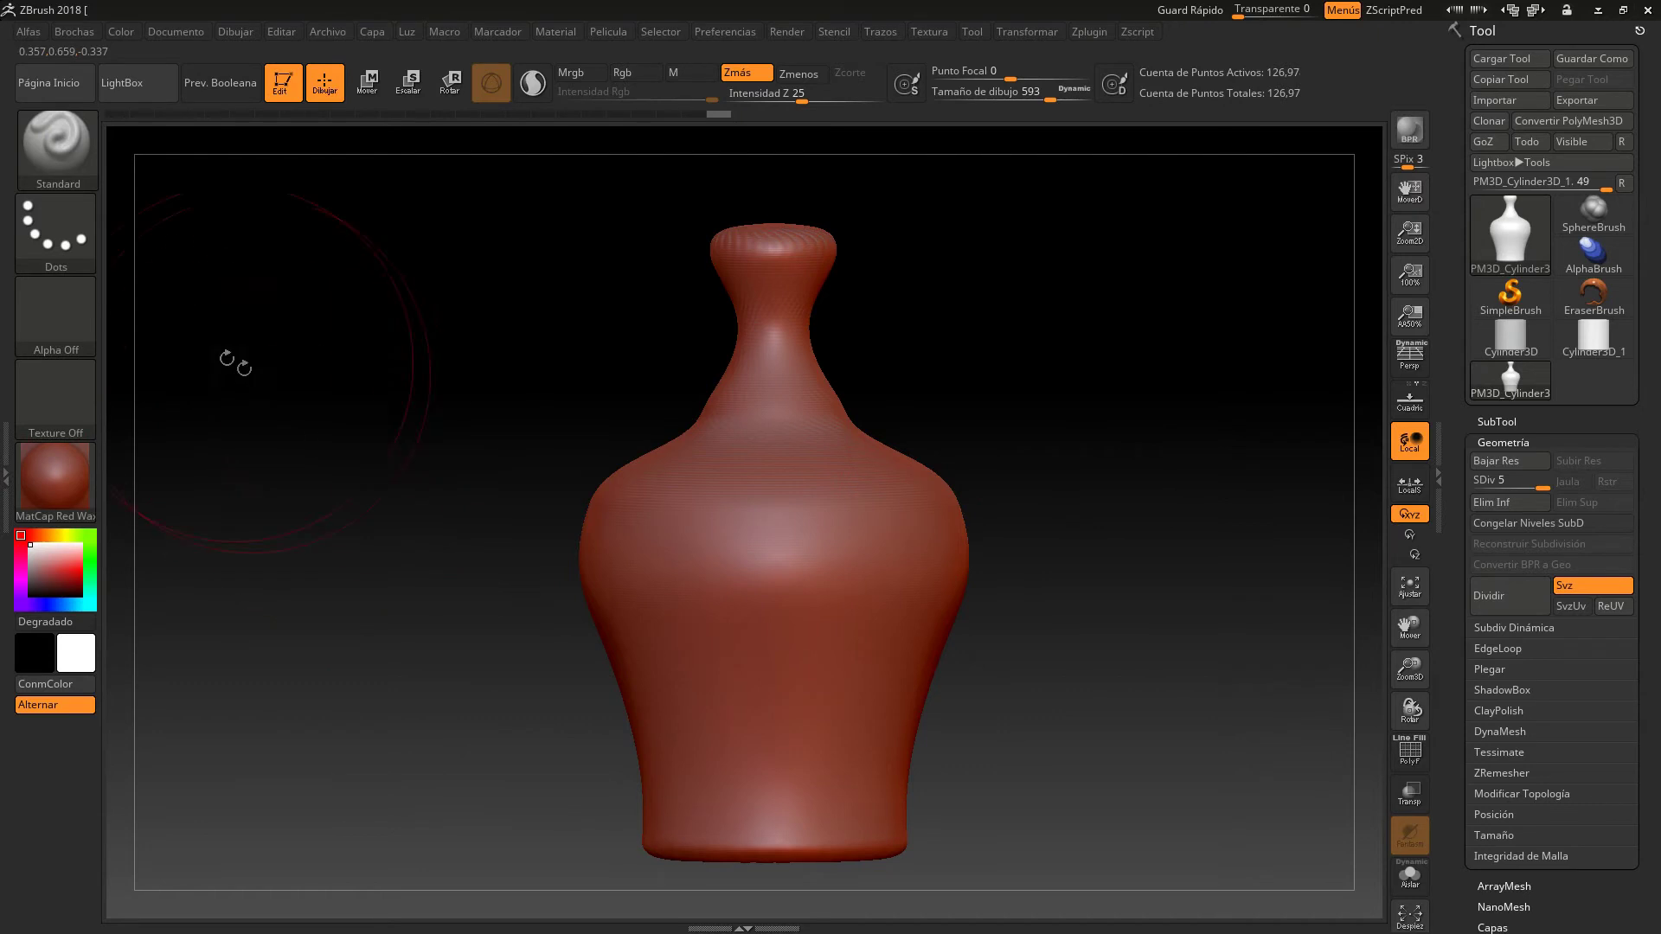
Set the brush to FreeHand stroke with square Alpha 28, undoing a test stamp ring.
click(76, 233)
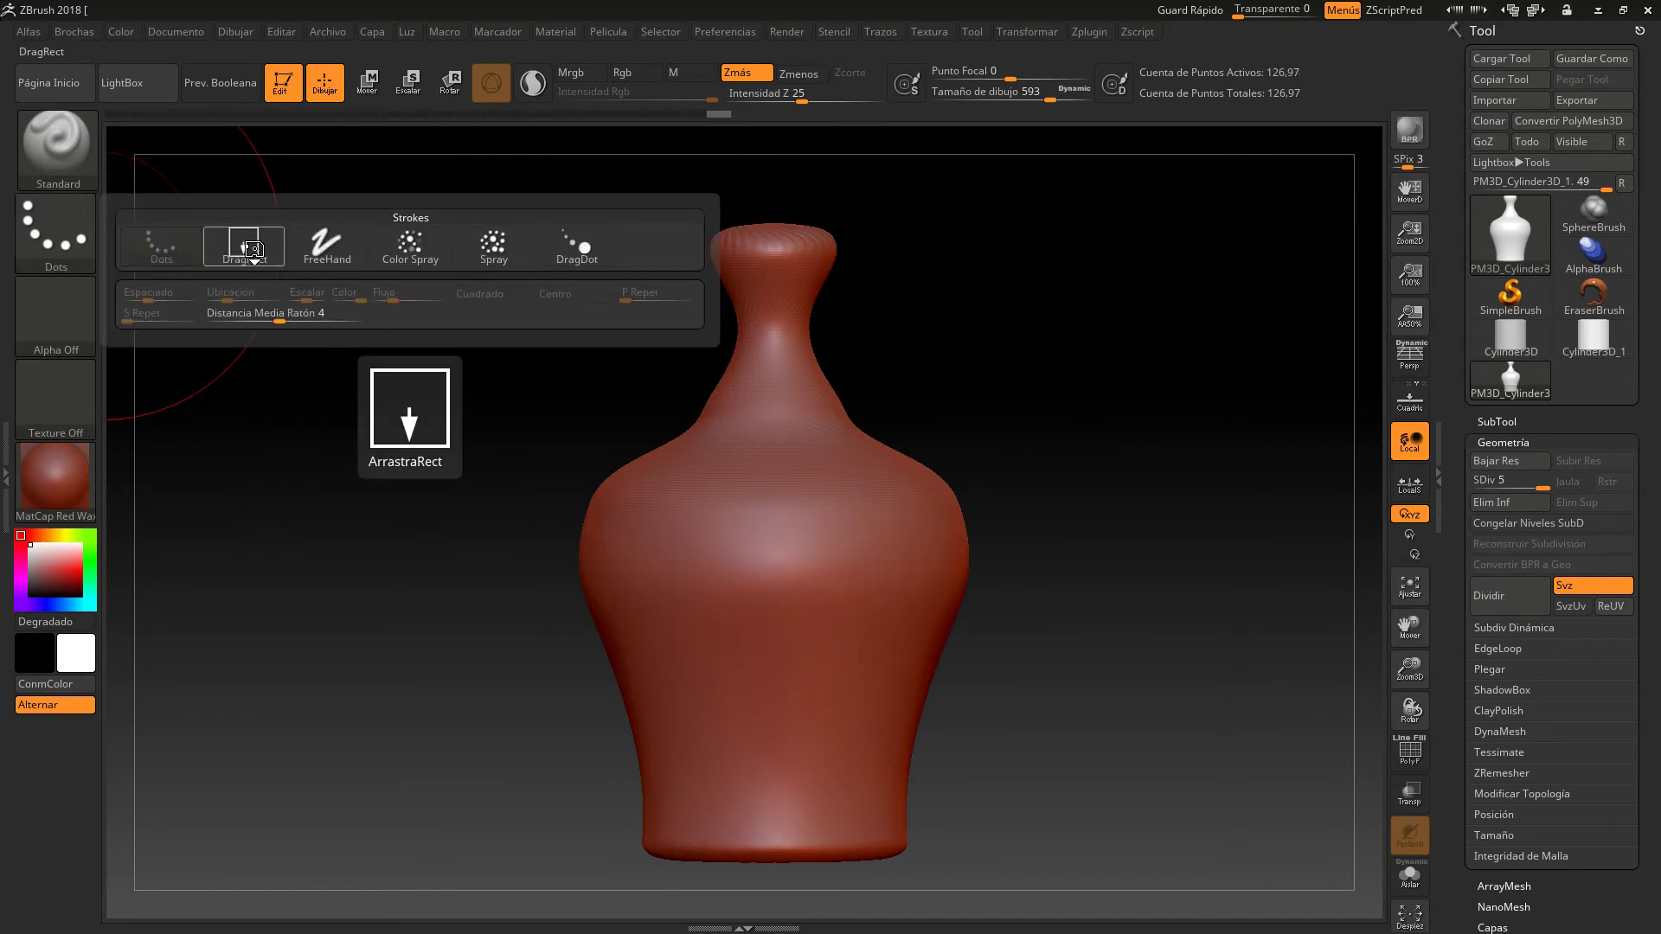
click(339, 249)
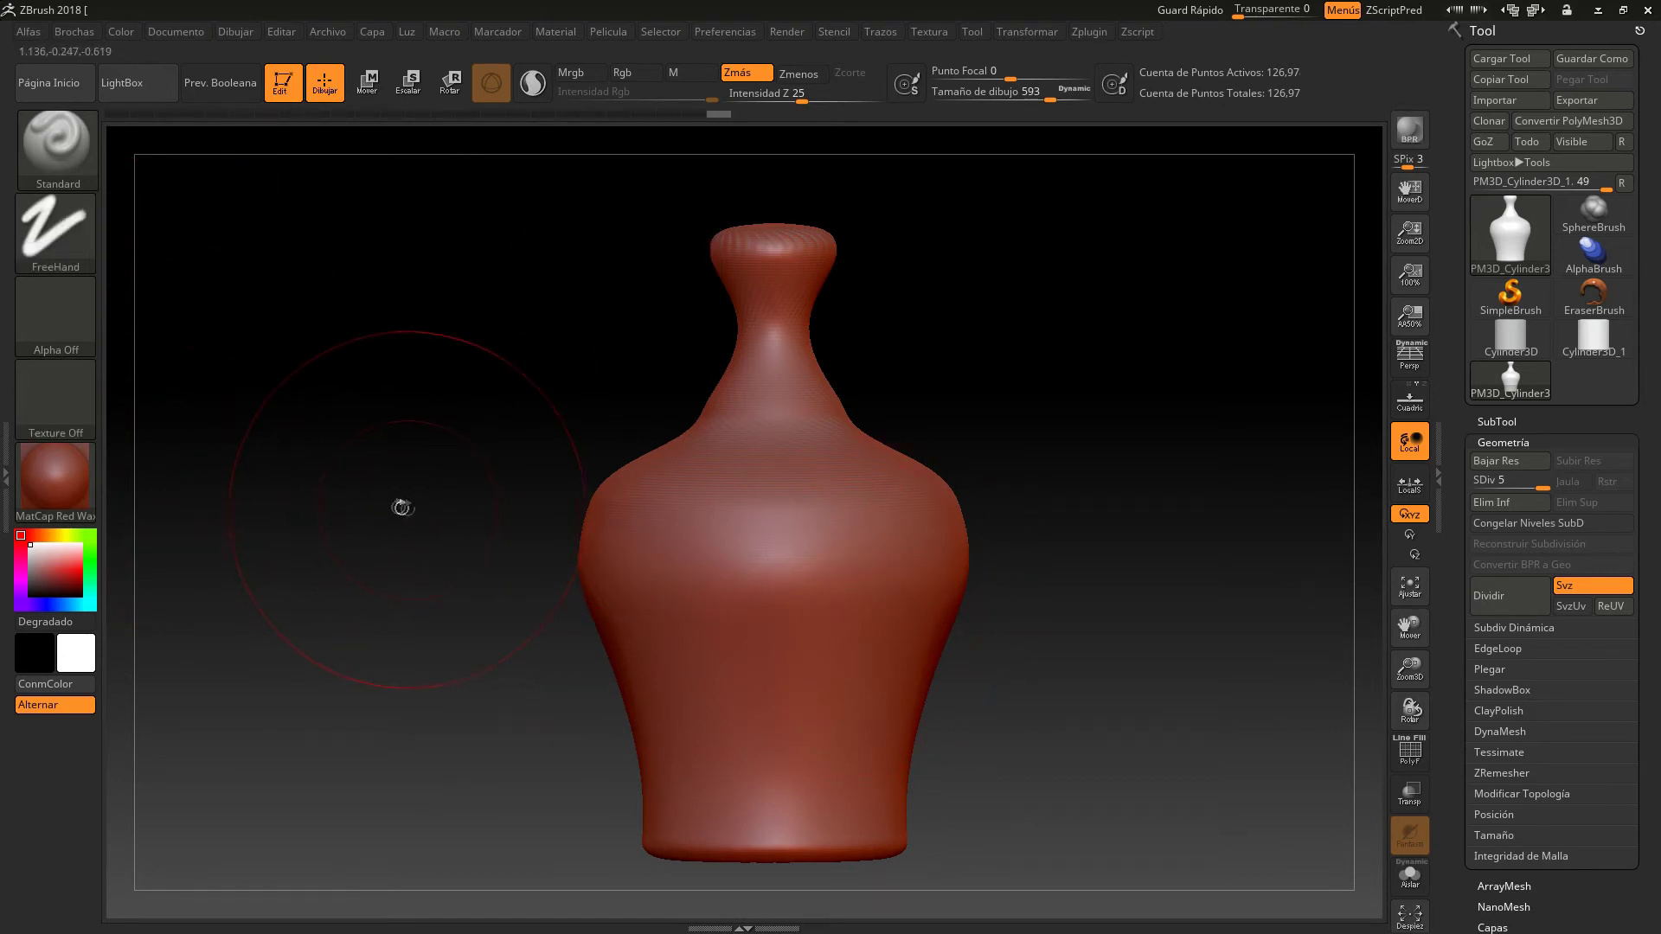
click(62, 327)
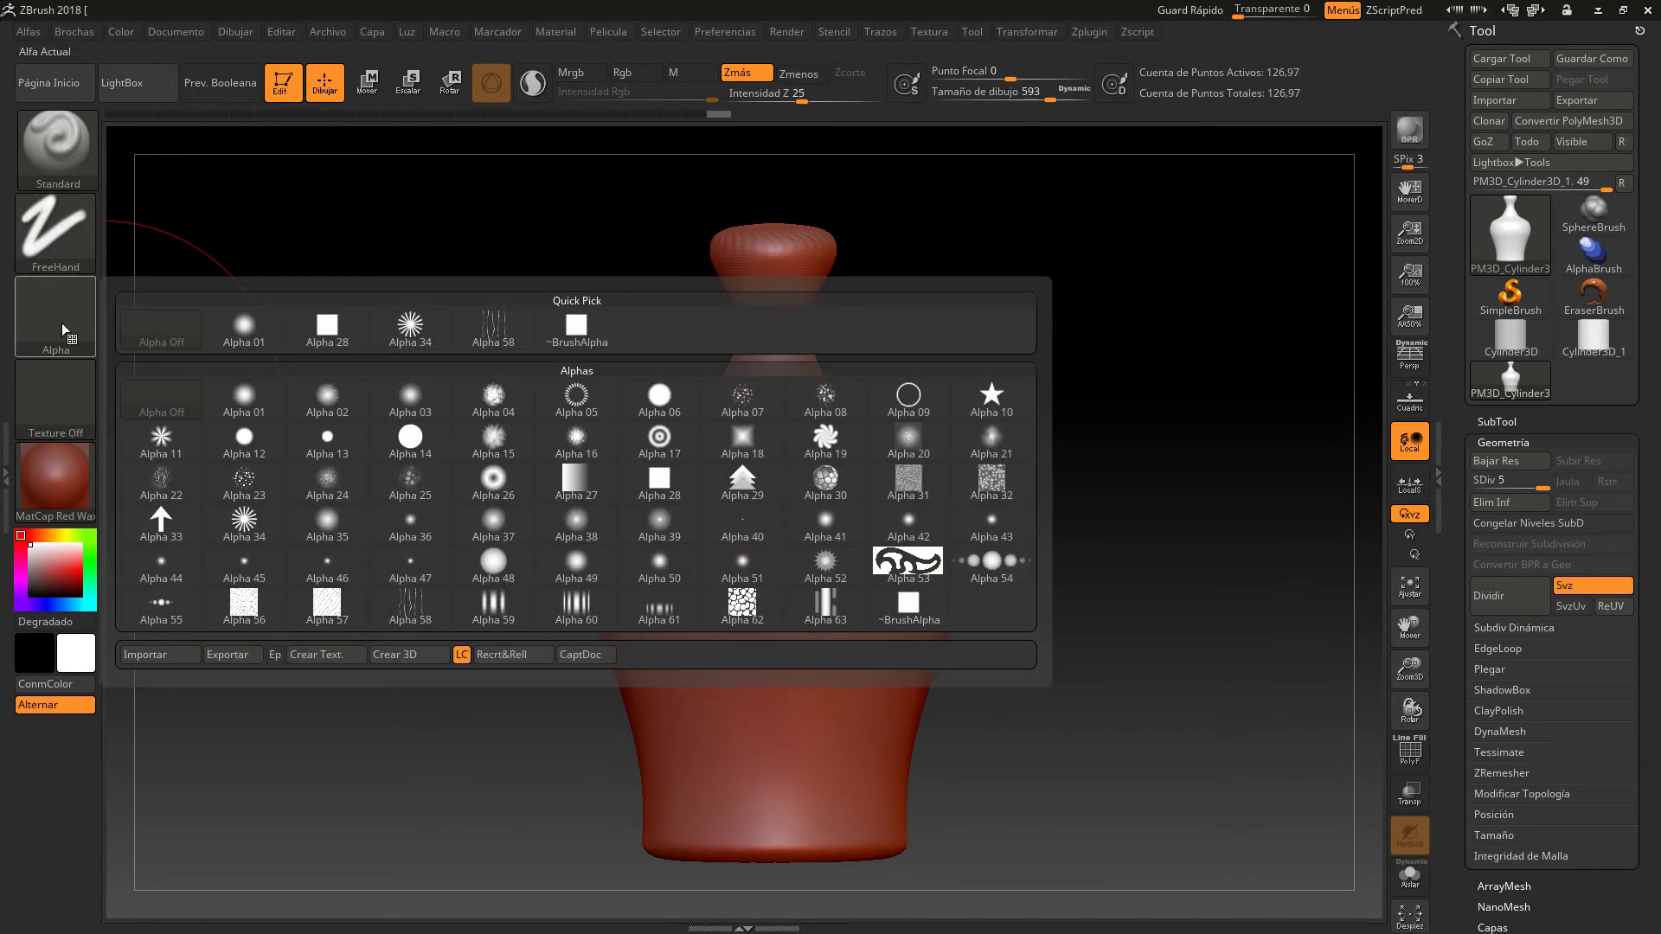
click(660, 485)
drag(588, 523, 965, 524)
key(ctrl+z)
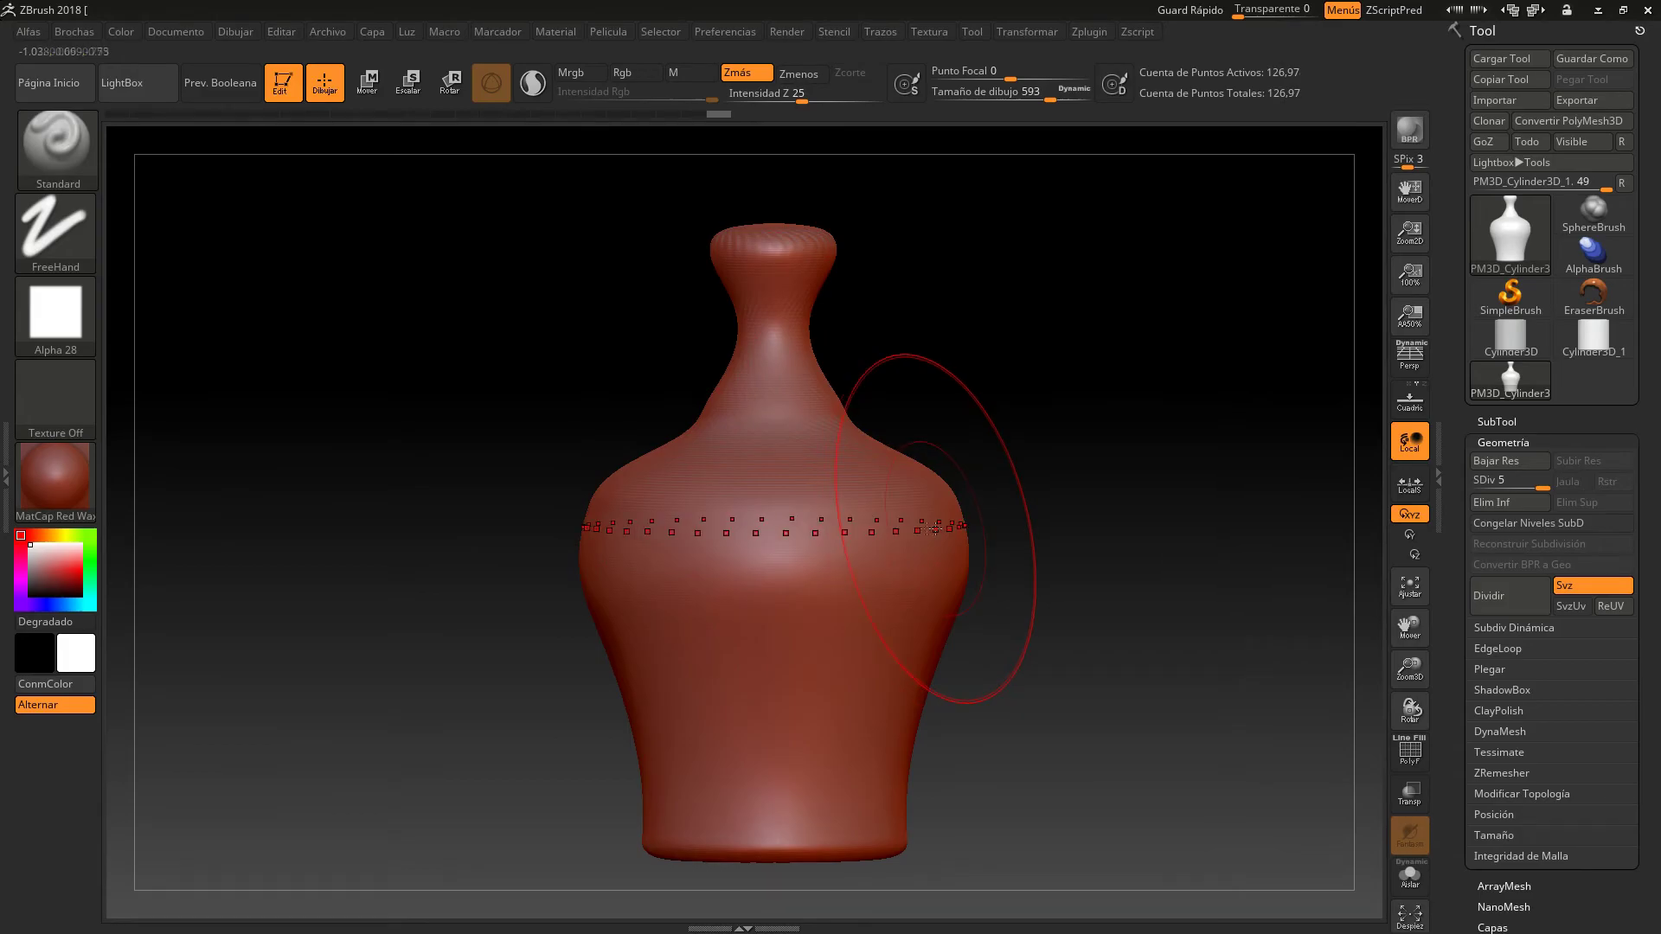
Lower the radial symmetry count from 21 to 18.
click(1041, 33)
drag(1114, 531, 1102, 531)
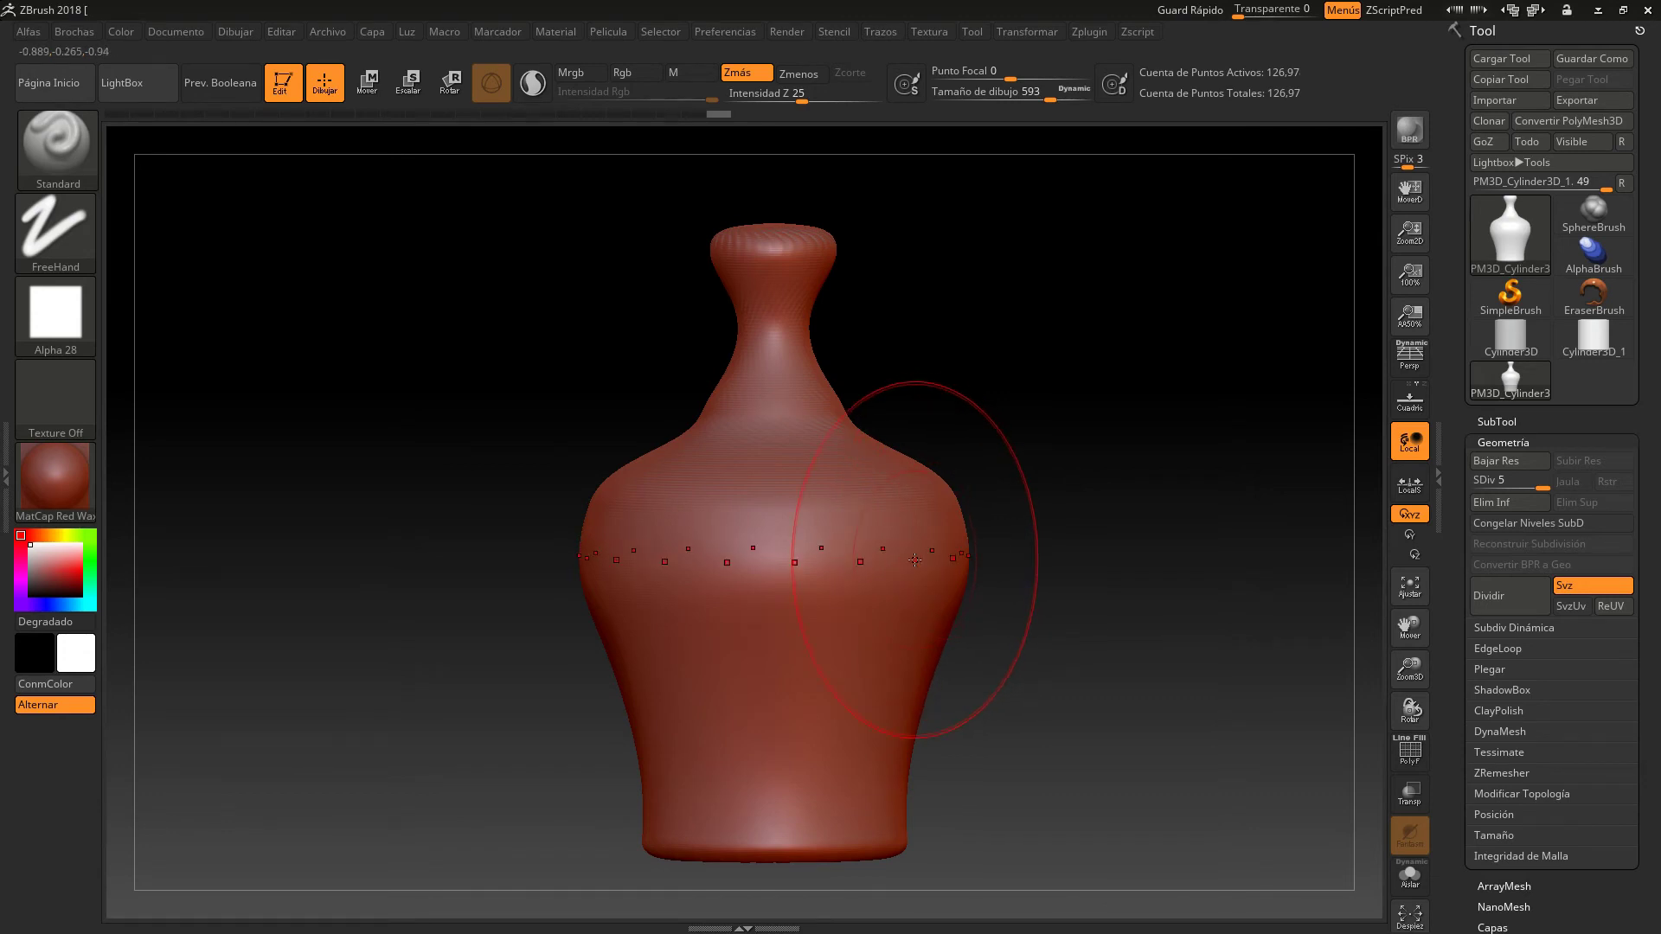
click(75, 143)
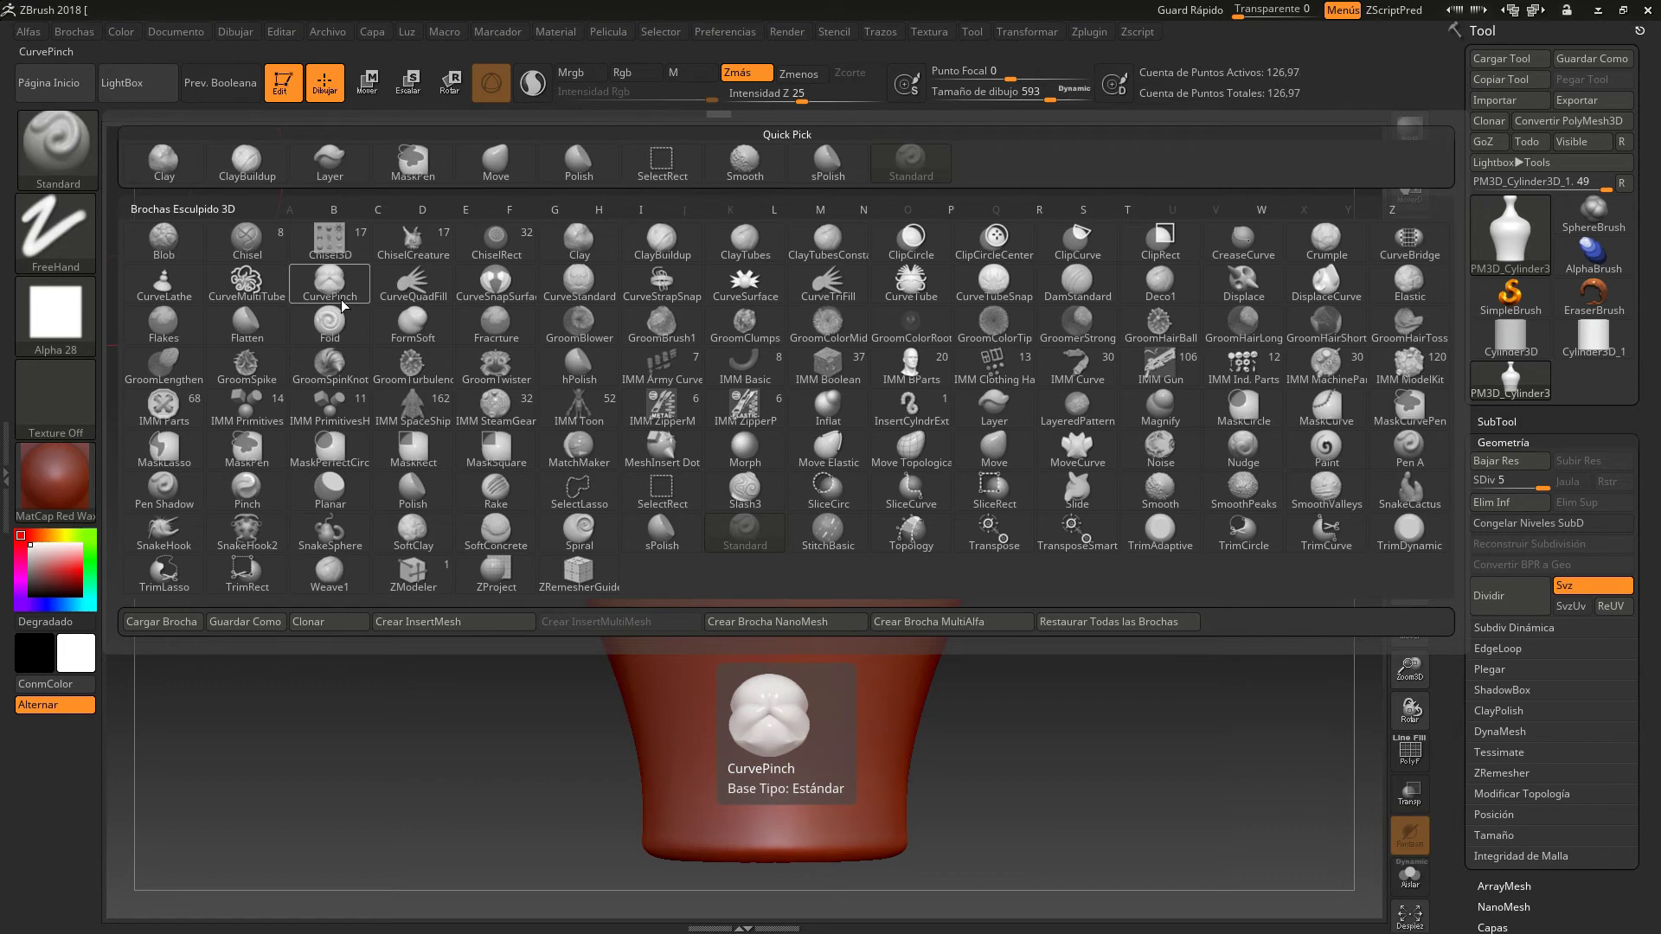
Select the Layer brush and try a test ridge on the neck.
key(l)
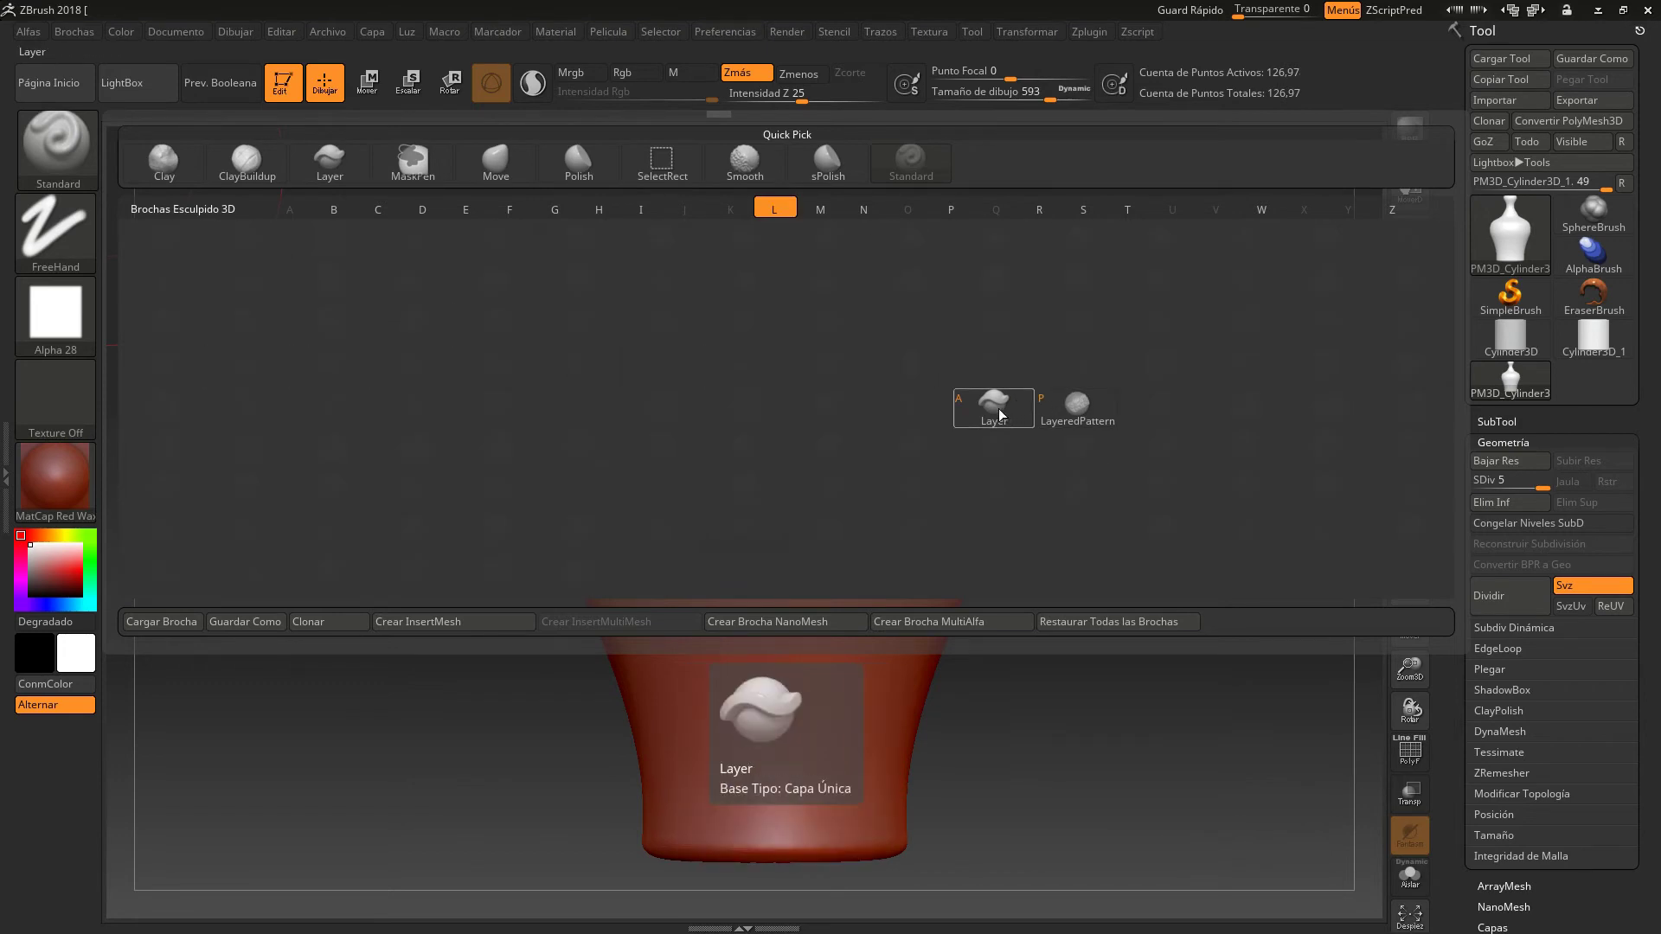
click(1000, 415)
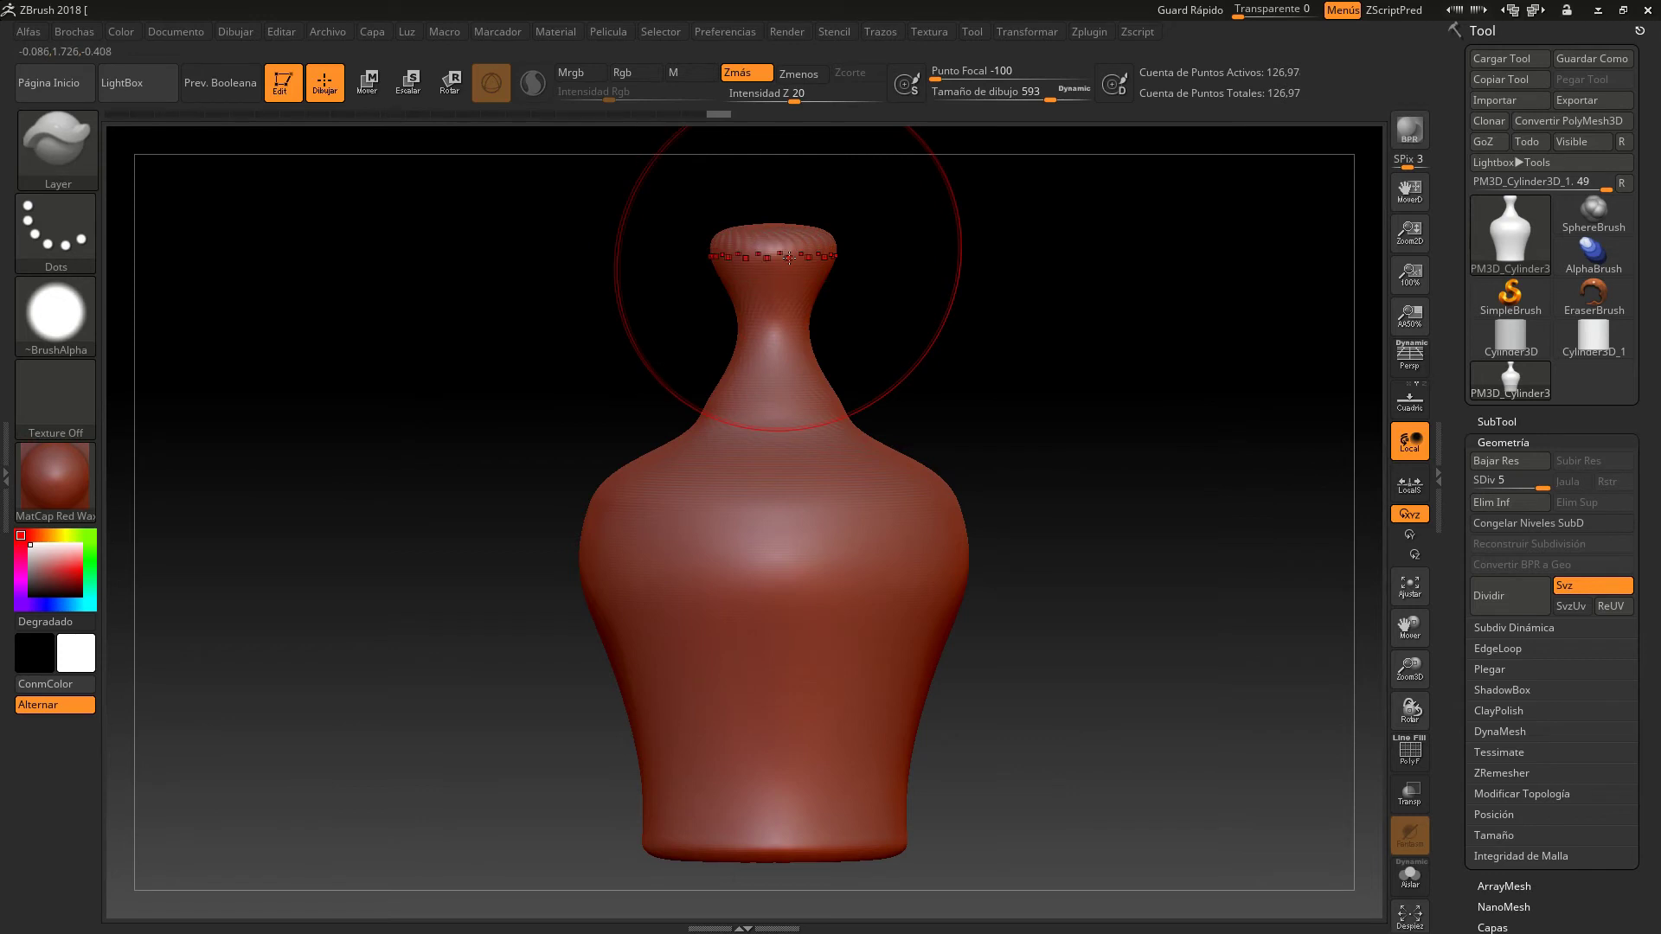
drag(789, 257, 746, 255)
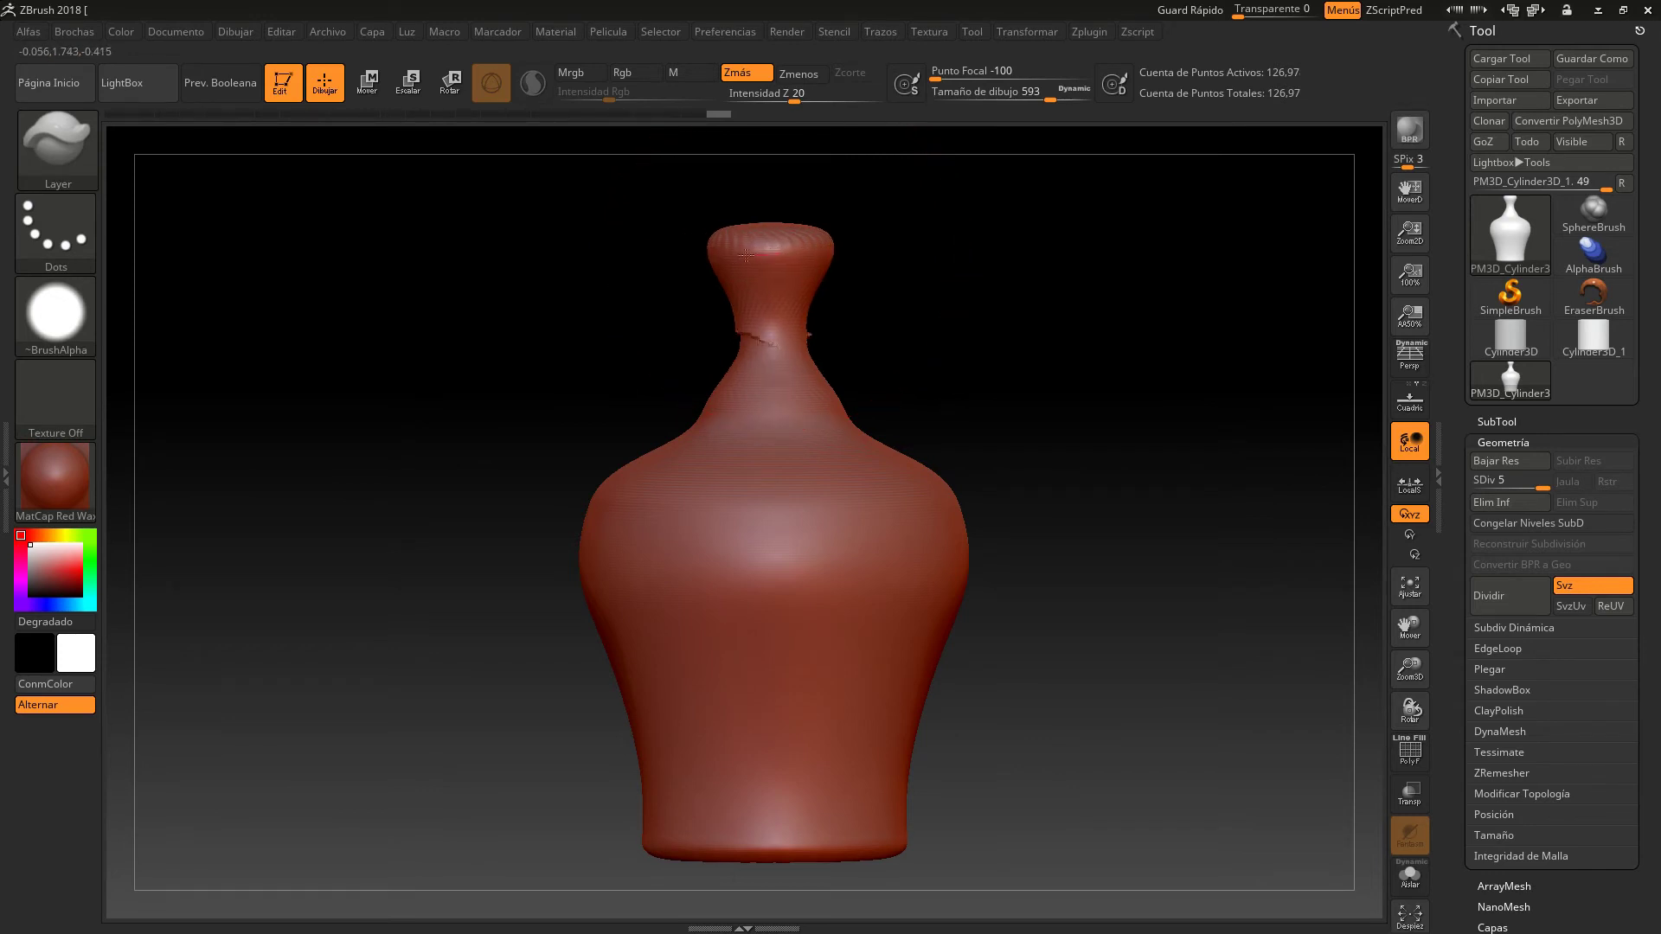
shift+drag(860, 268, 859, 250)
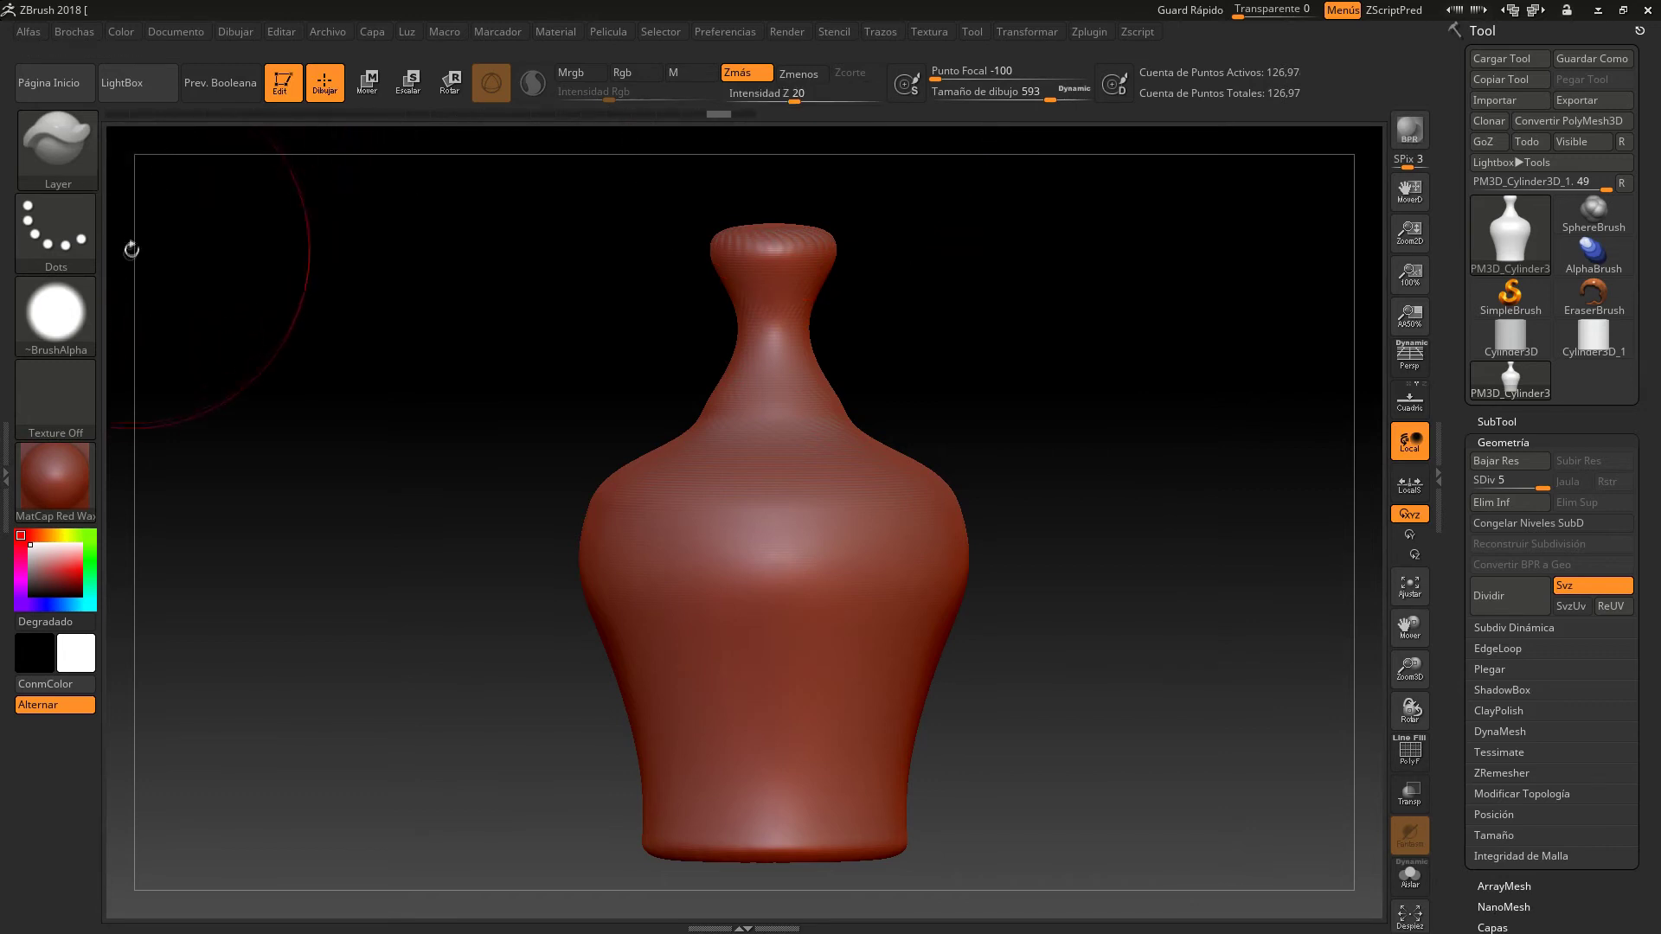
Switch to FreeHand strokes, undo a misshapen neck band, and shrink Draw Size to 71.
click(66, 237)
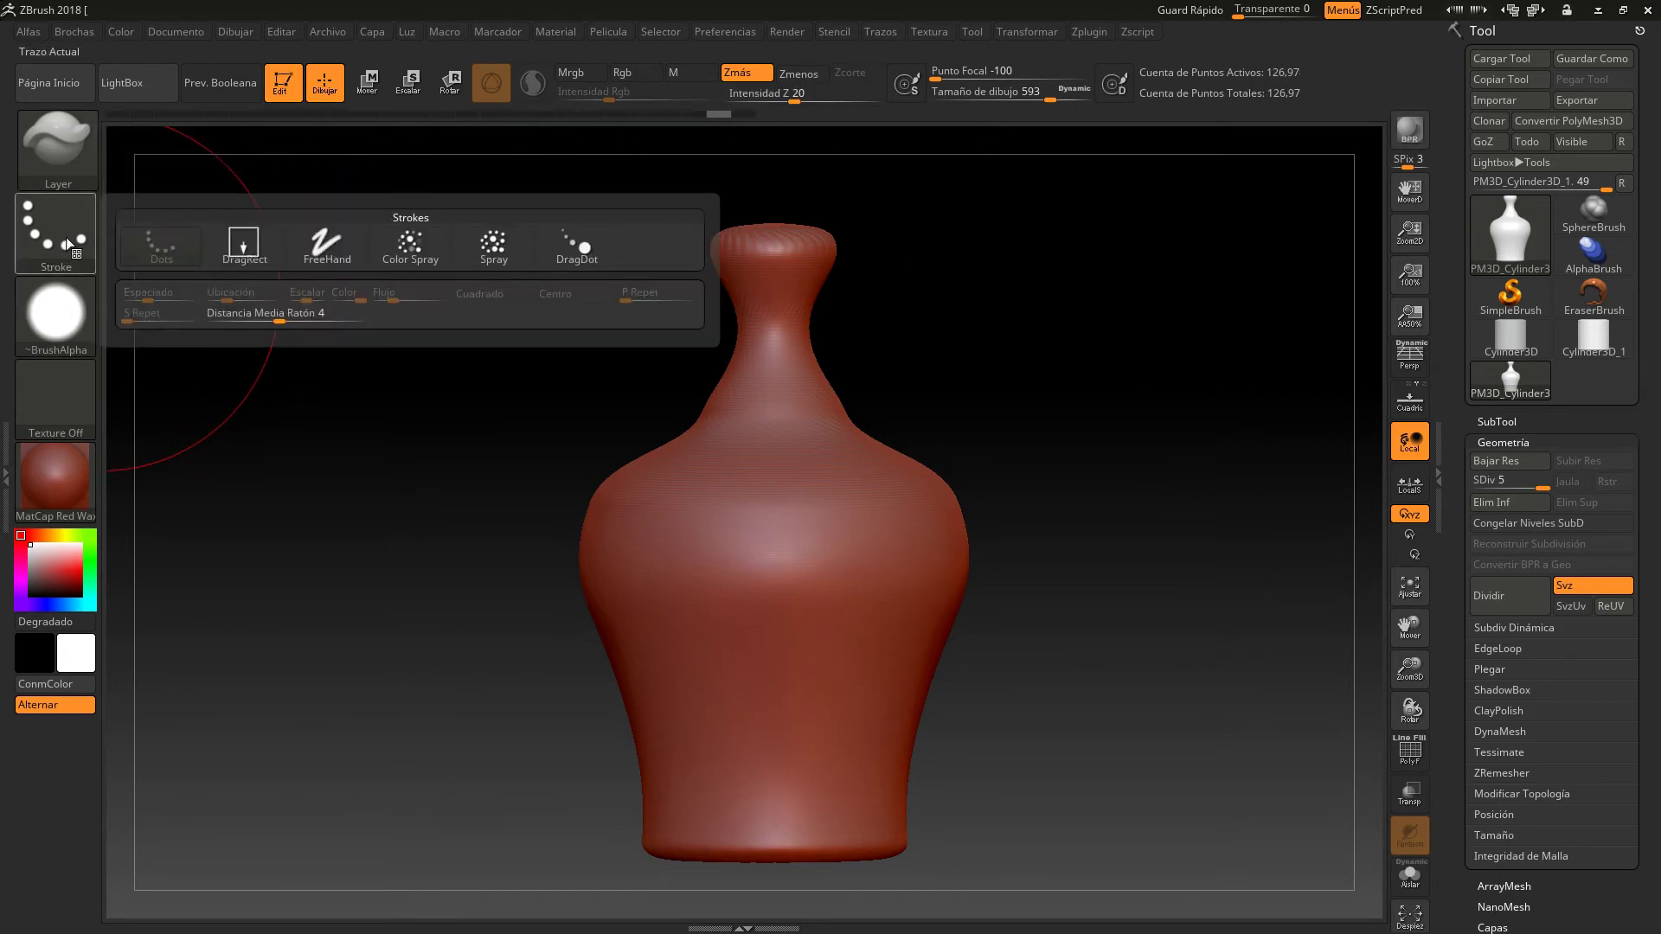
click(335, 252)
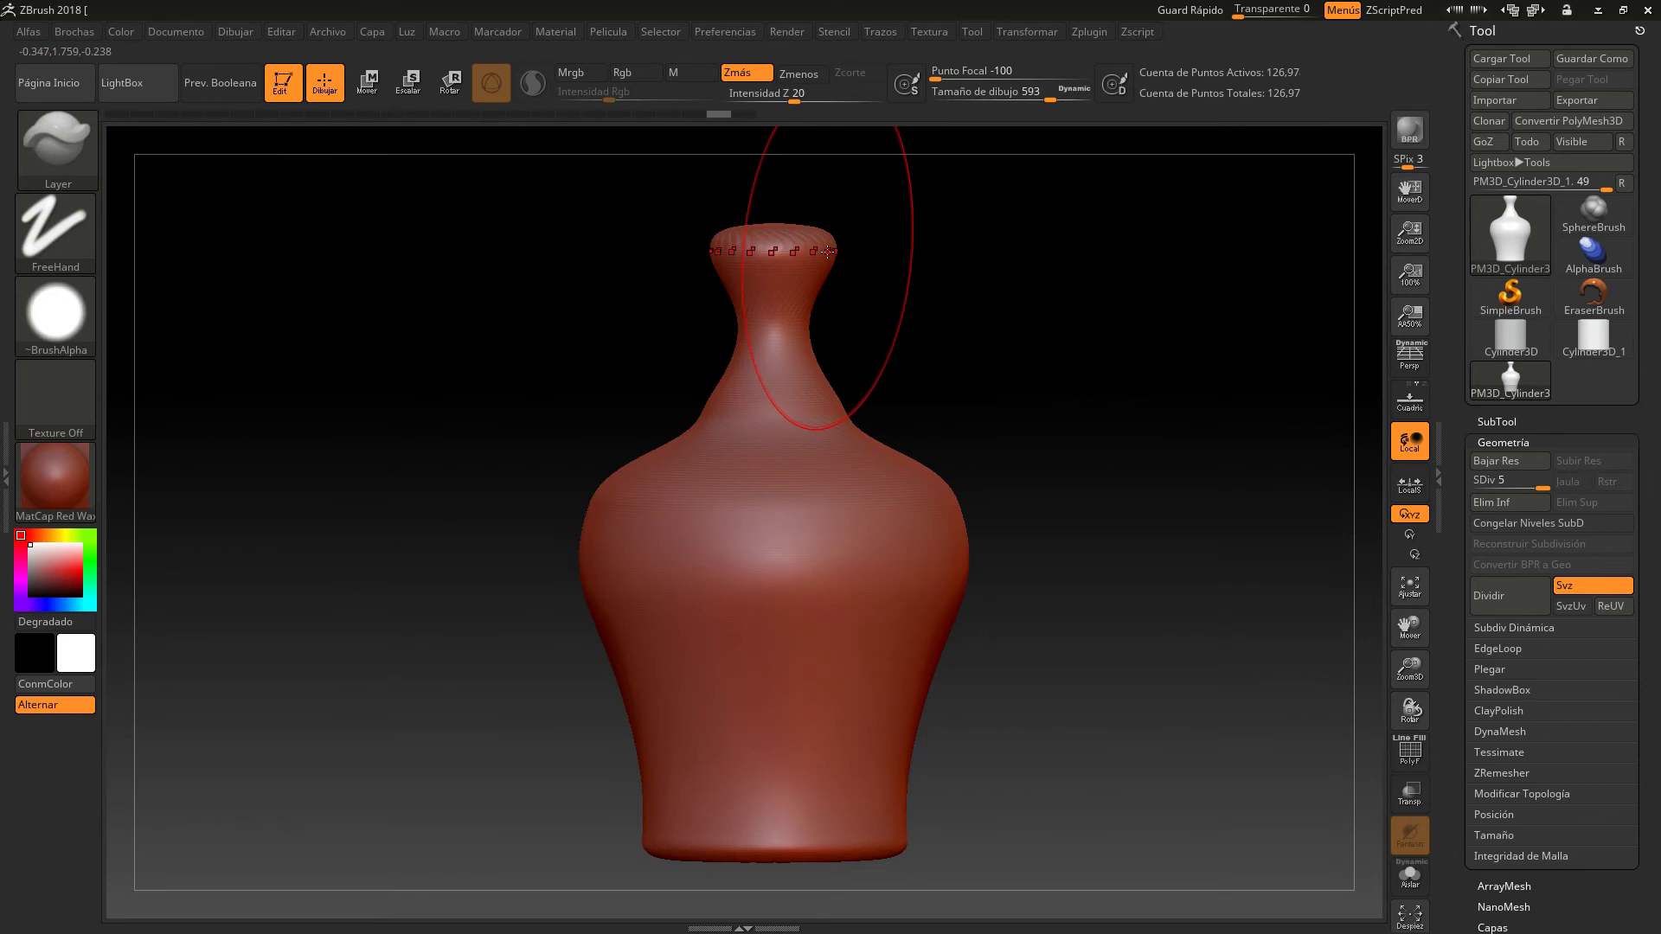
drag(828, 251, 753, 338)
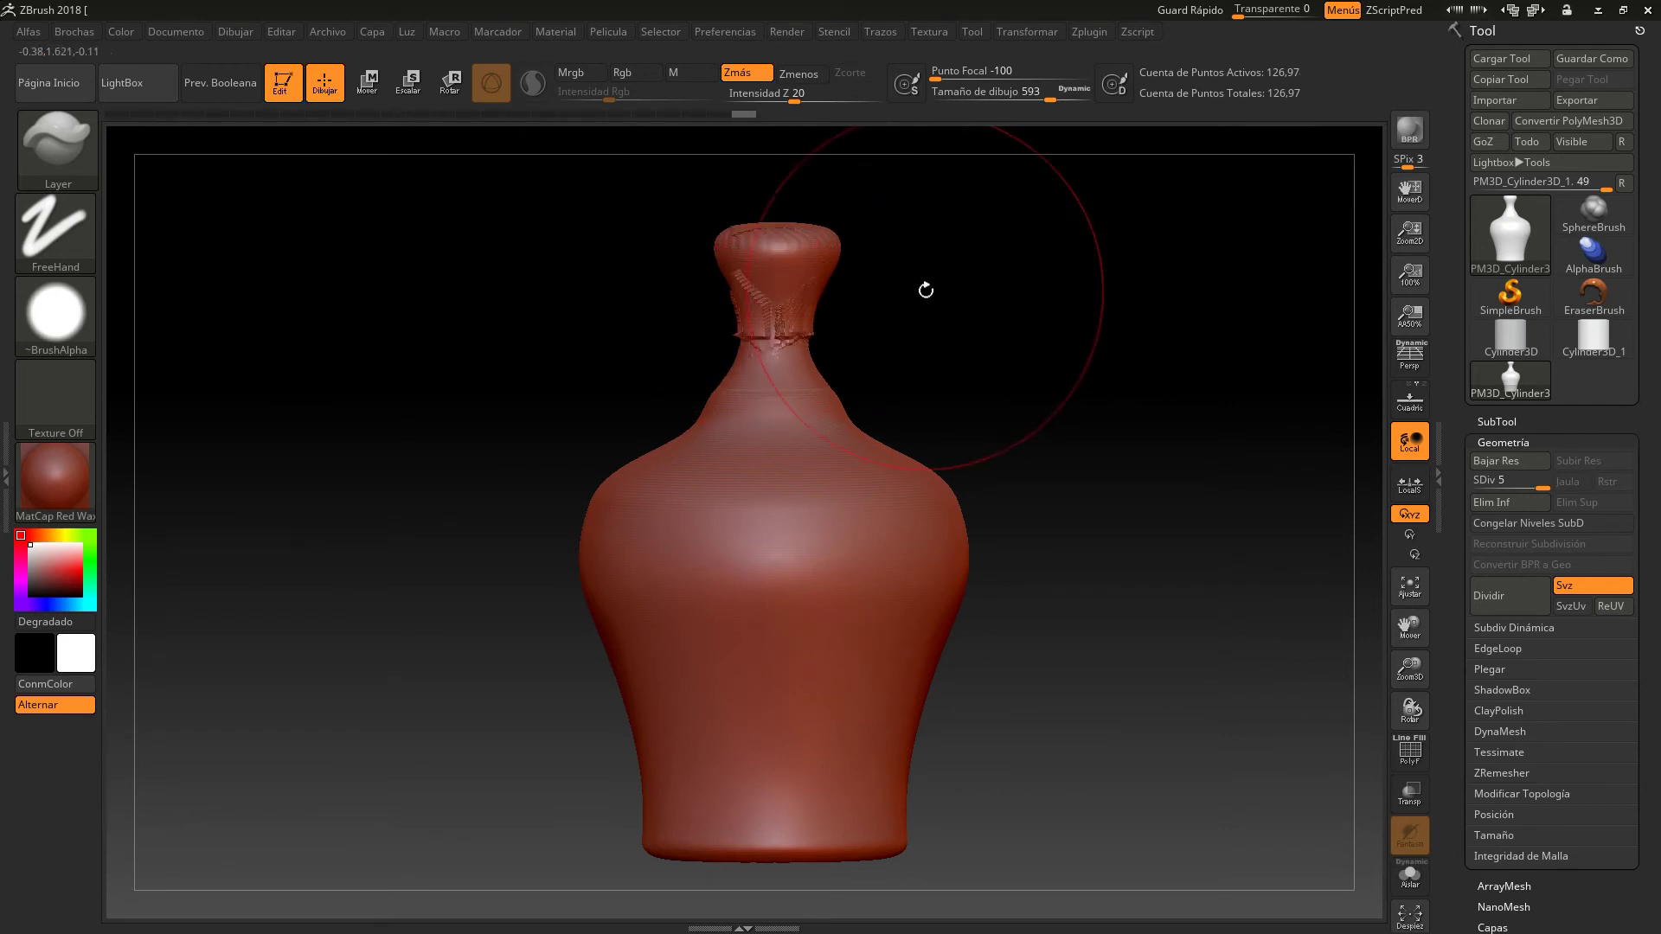
key(ctrl)
key(ctrl+z)
drag(1031, 106, 975, 100)
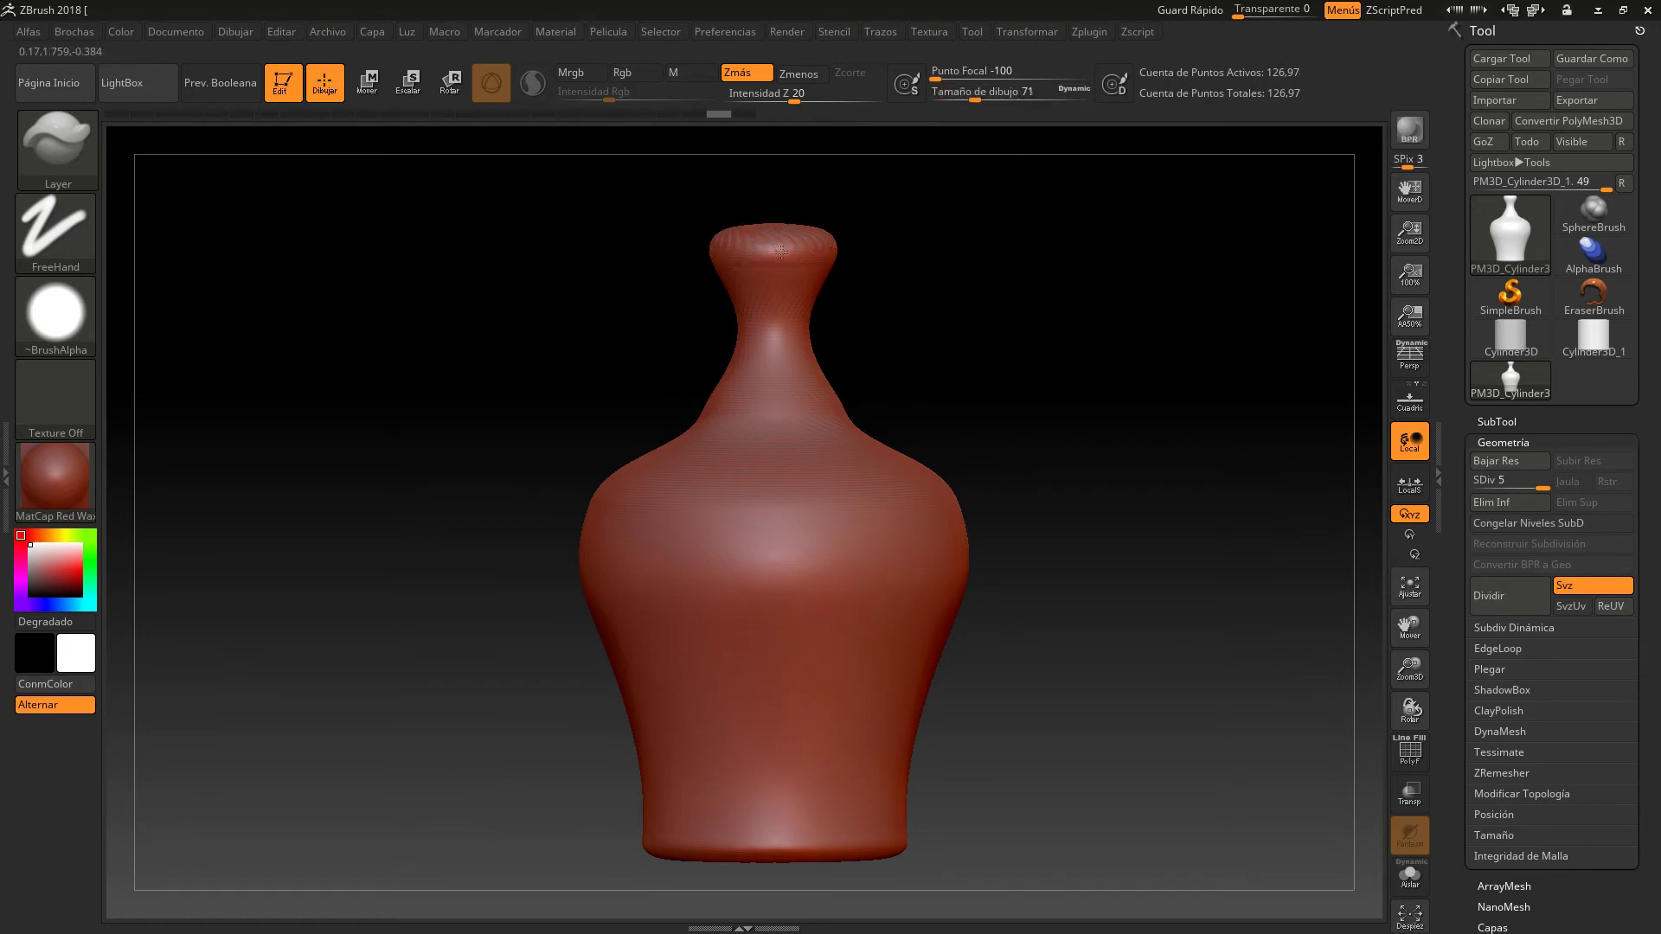
Sculpt a Layer band around the lip, subdivide twice to level 7, and ring the base.
mouse_move(808, 249)
mouse_down()
mouse_move(726, 253)
mouse_move(809, 249)
mouse_up()
click(1524, 599)
click(1525, 598)
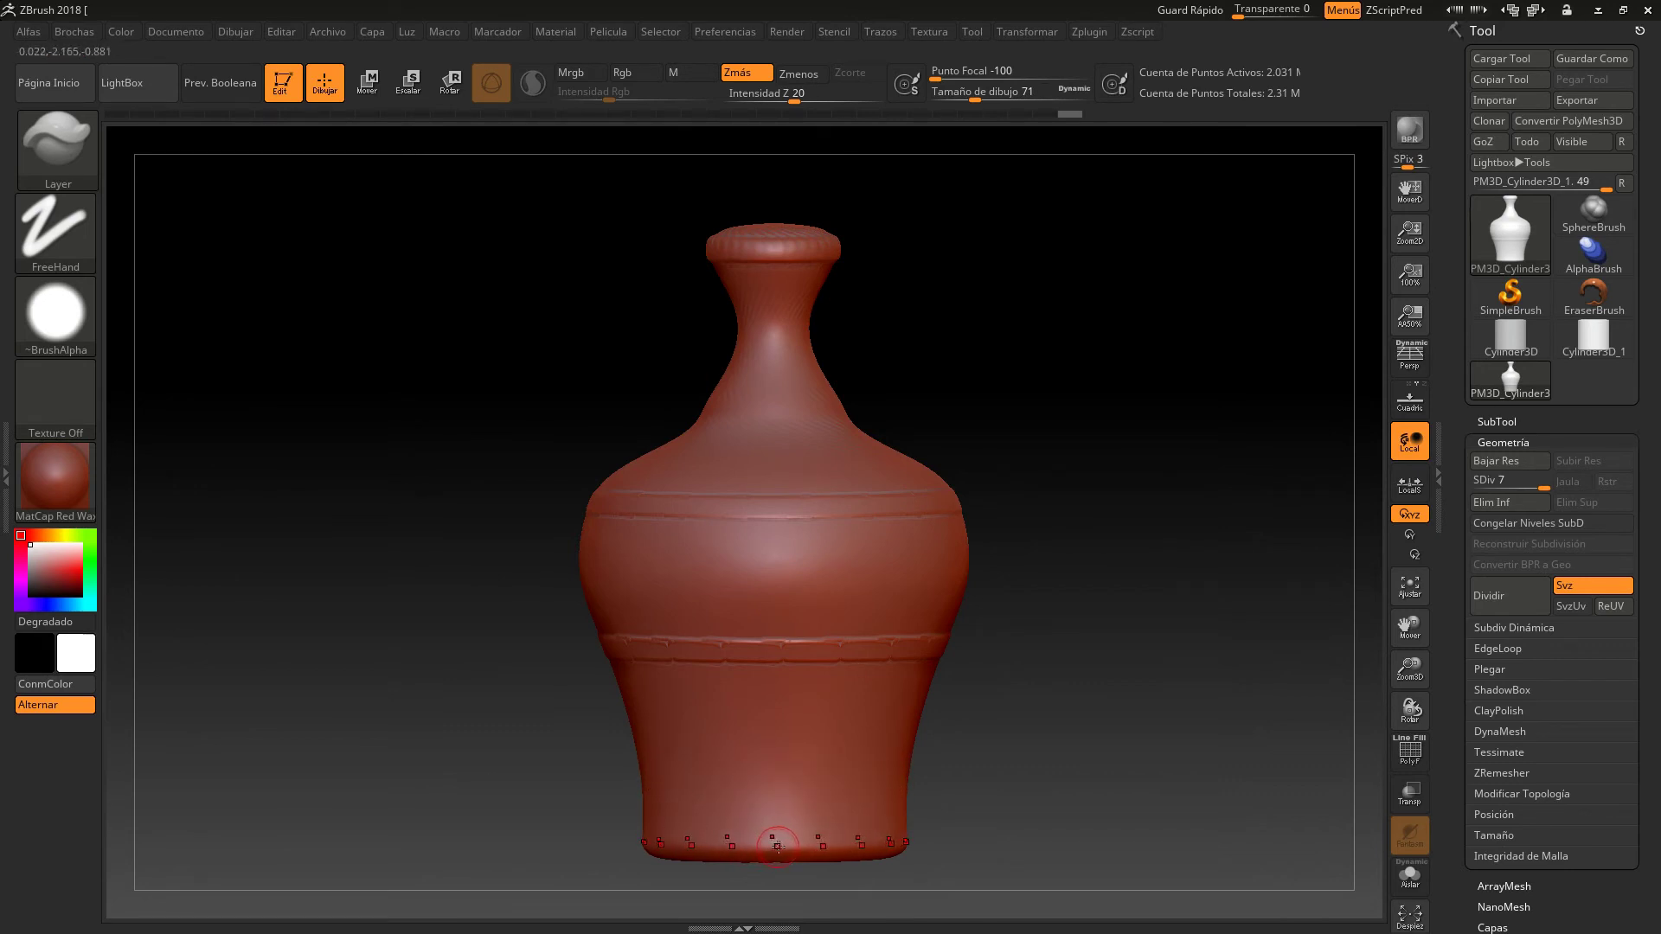
drag(722, 850, 771, 850)
drag(655, 850, 804, 844)
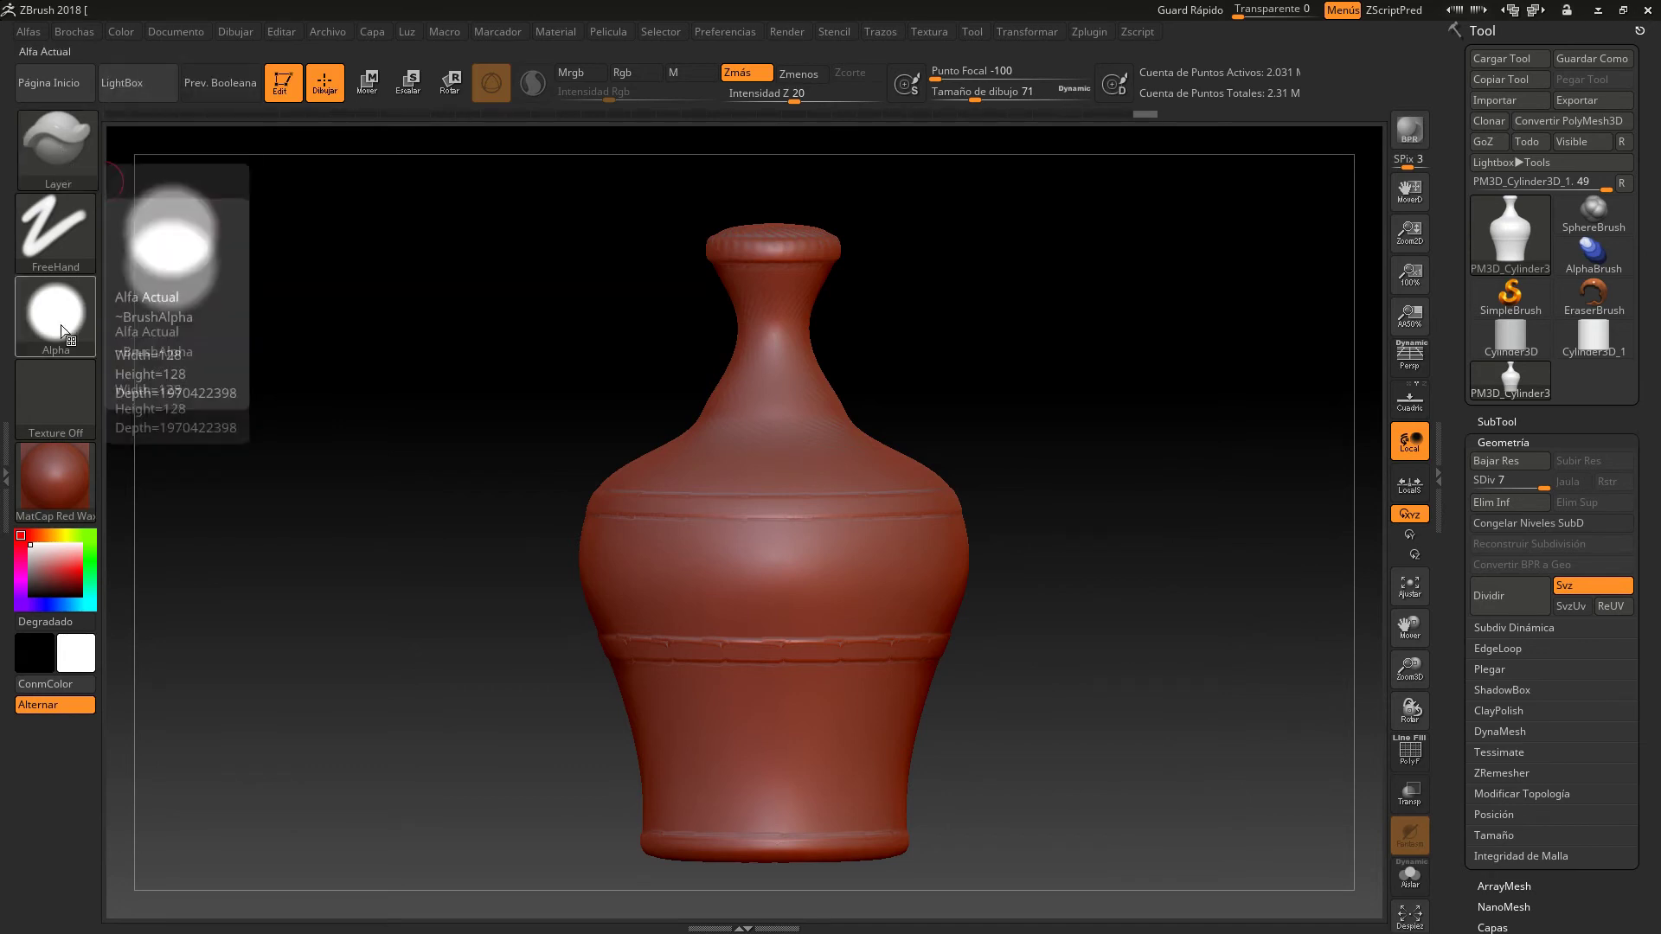
Set the stroke to DragRect and switch to the Standard brush.
click(44, 246)
click(84, 251)
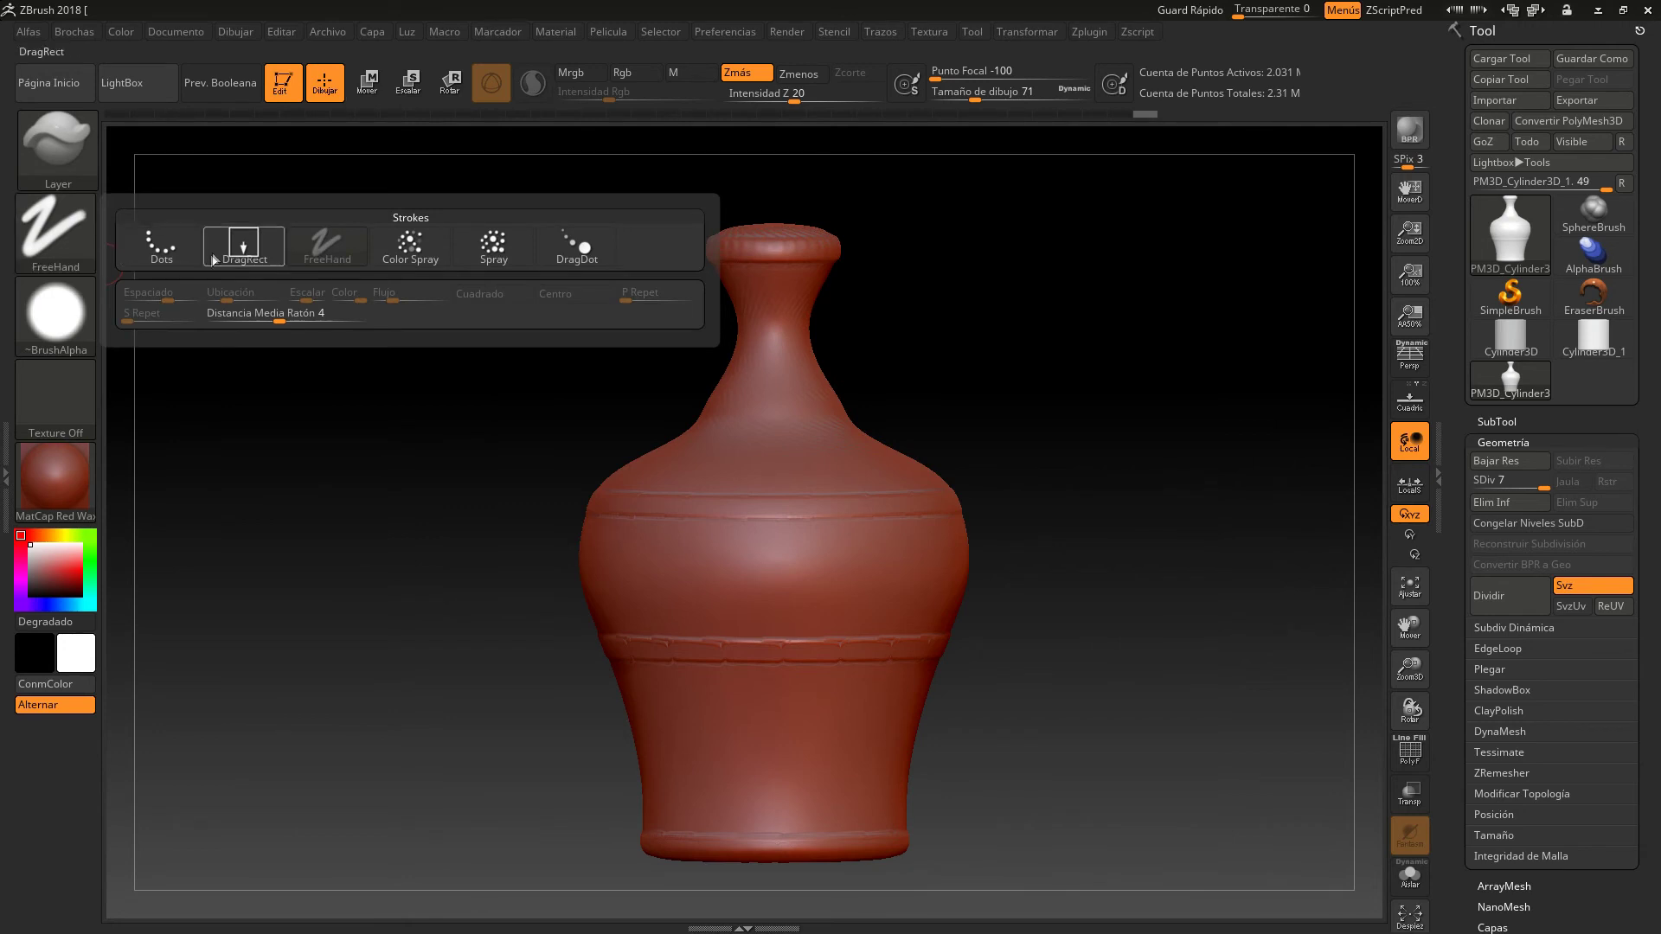
click(257, 253)
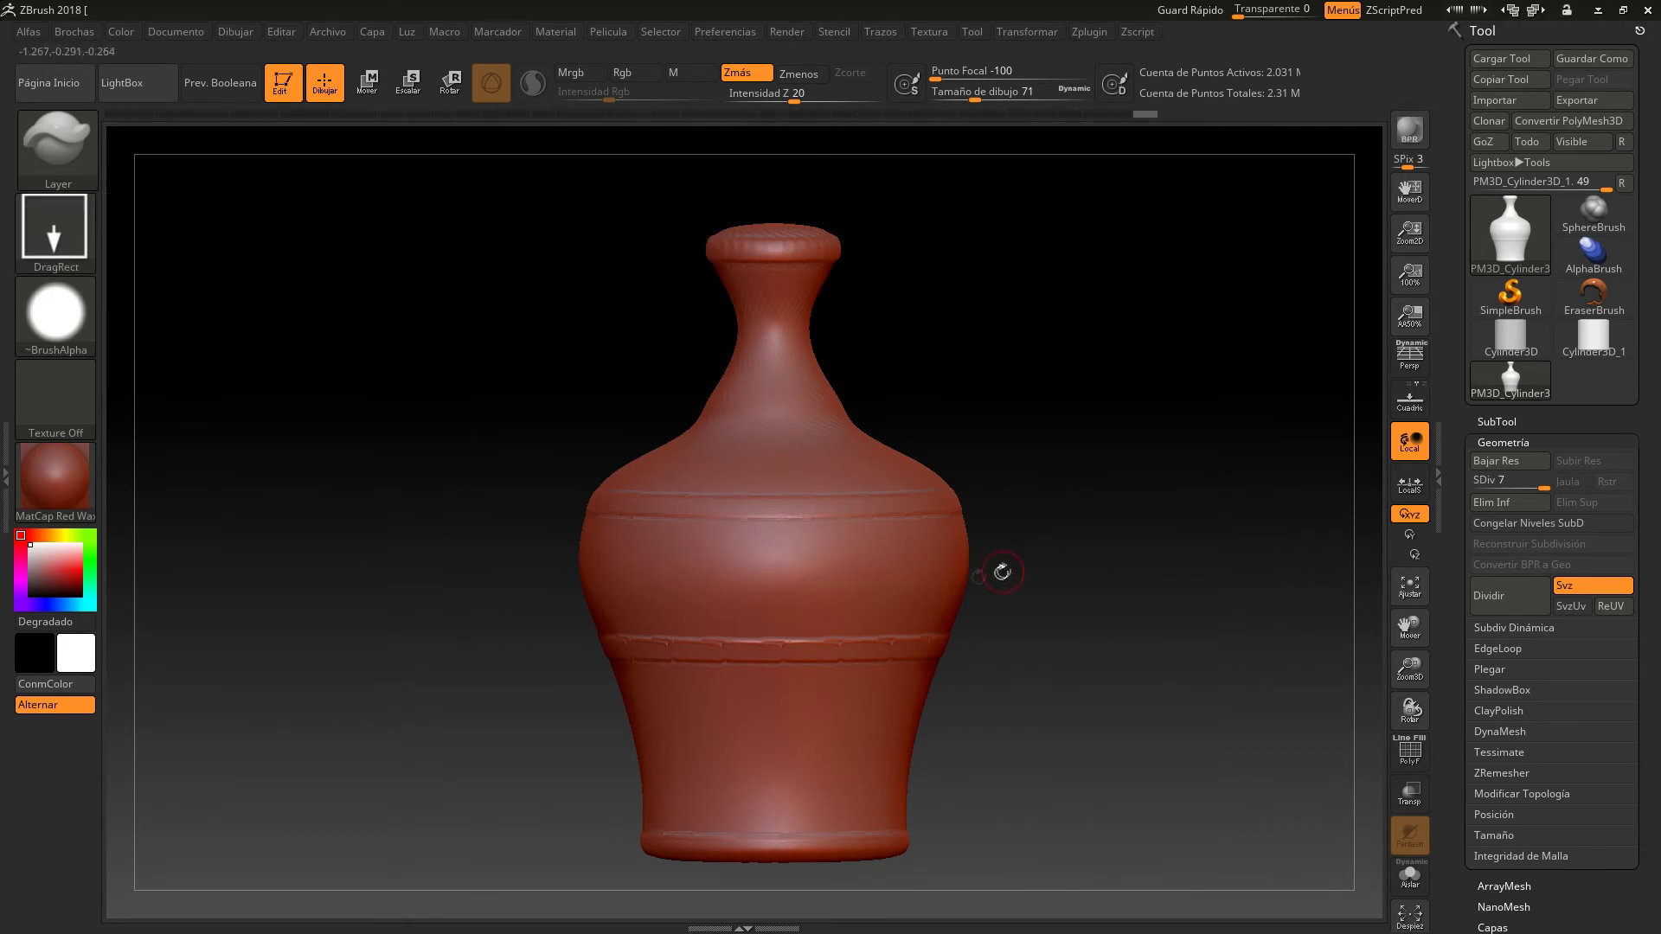
click(55, 154)
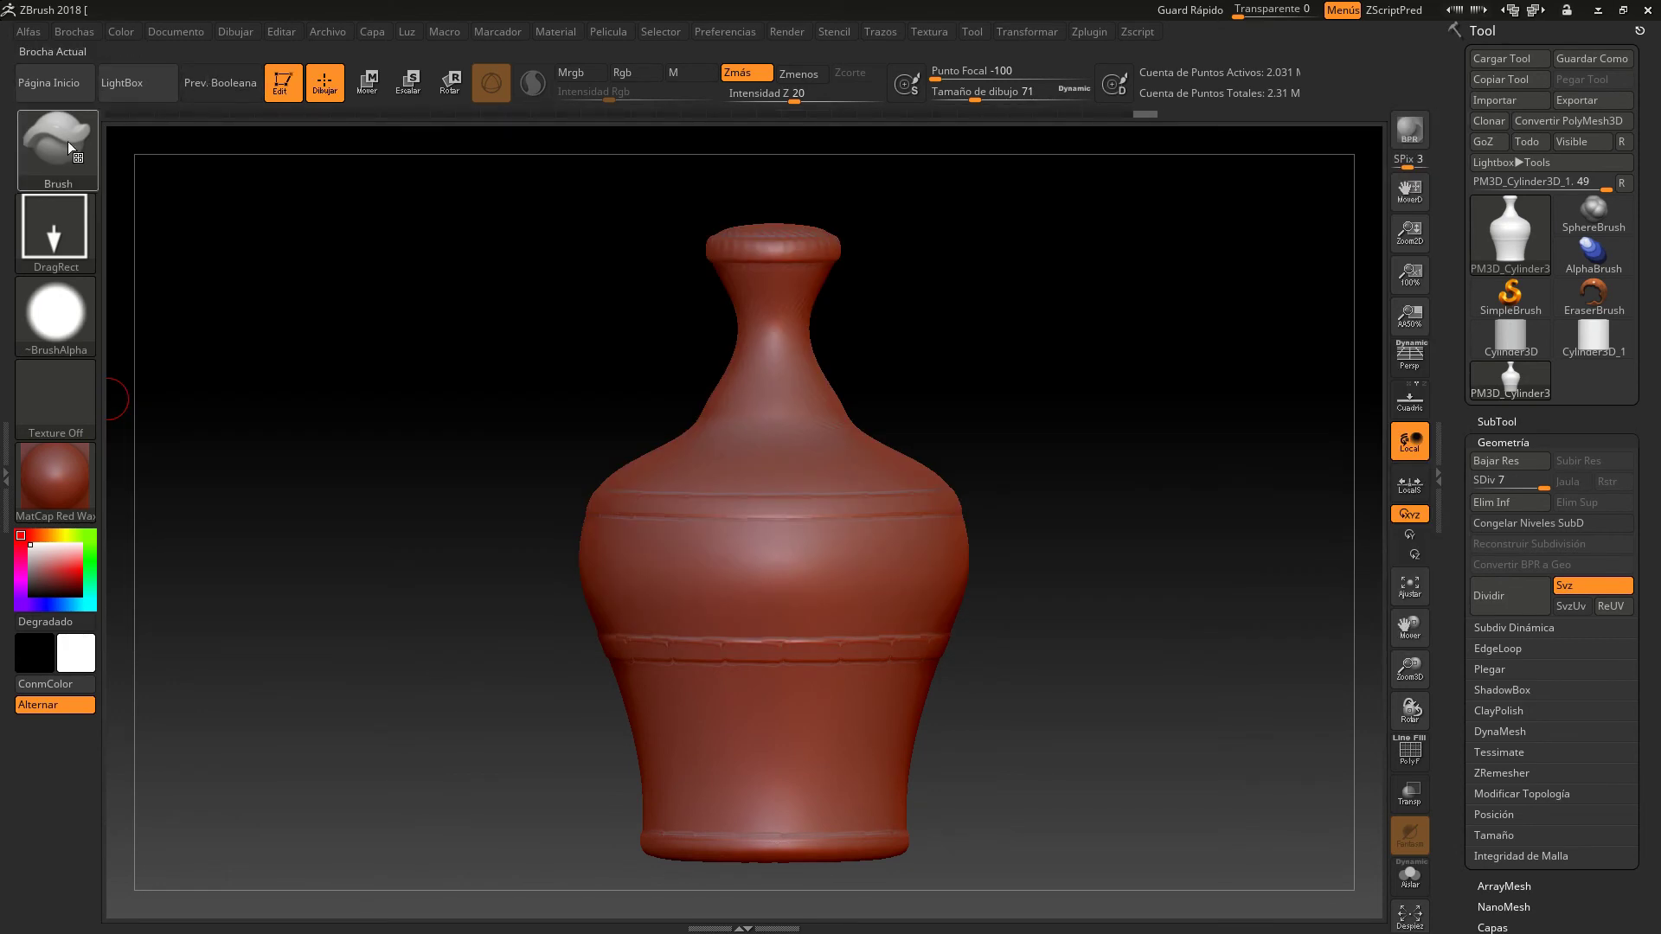
click(55, 147)
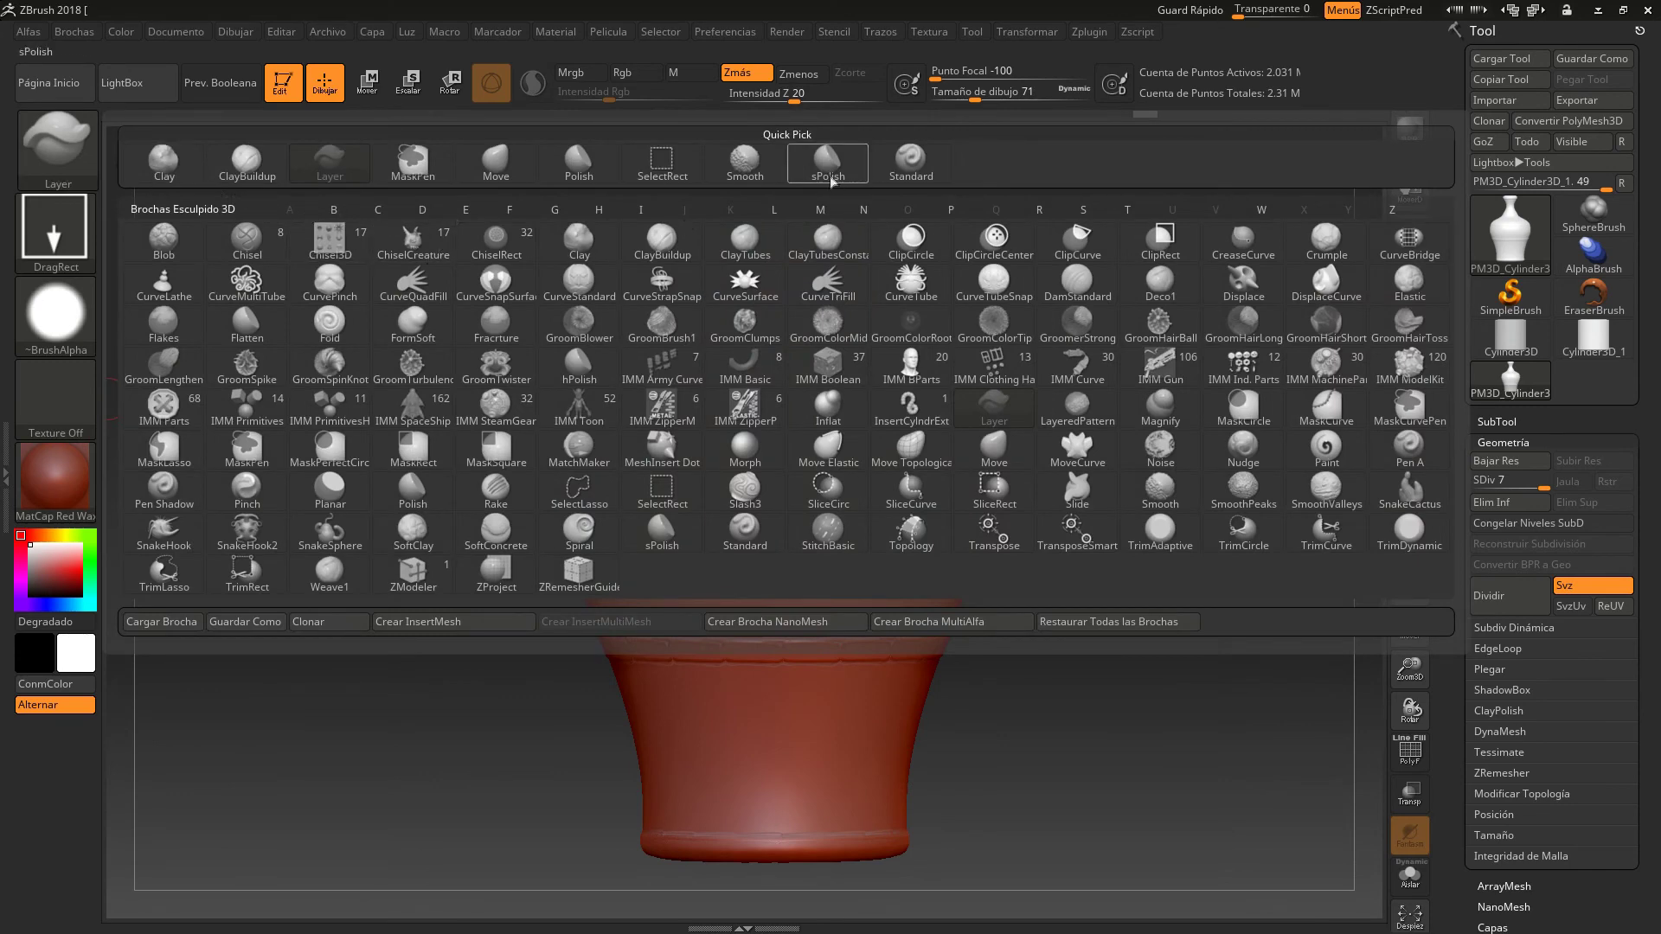
click(912, 166)
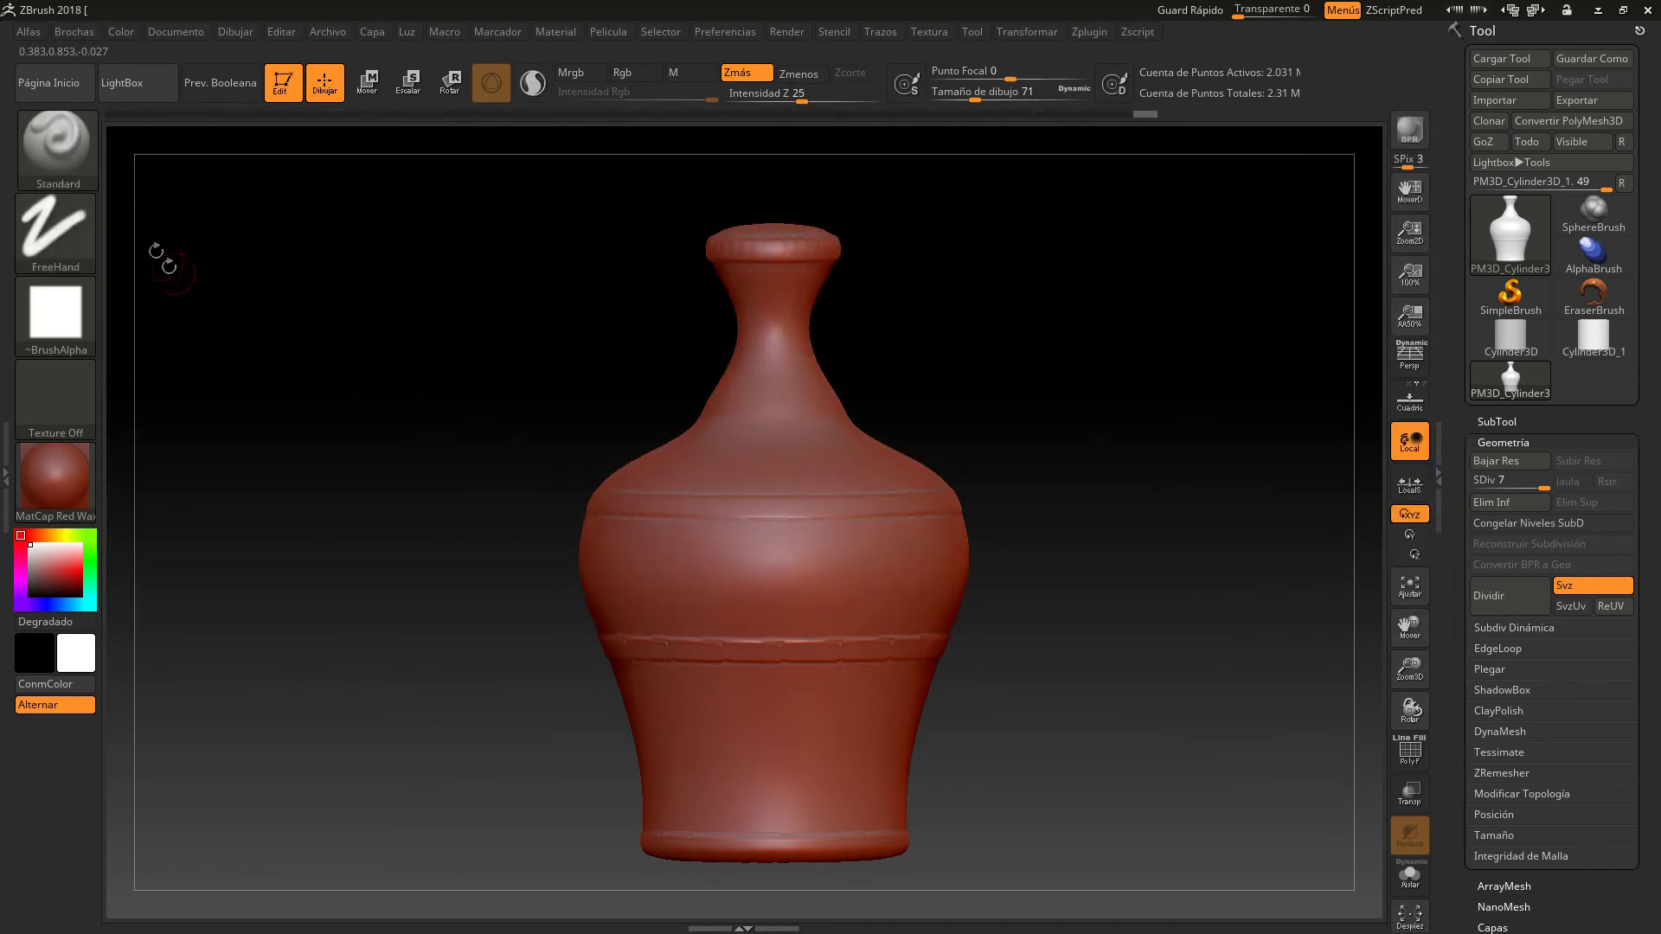
Choose the ring-shaped Alpha 05 and bring up the radial symmetry settings.
click(80, 334)
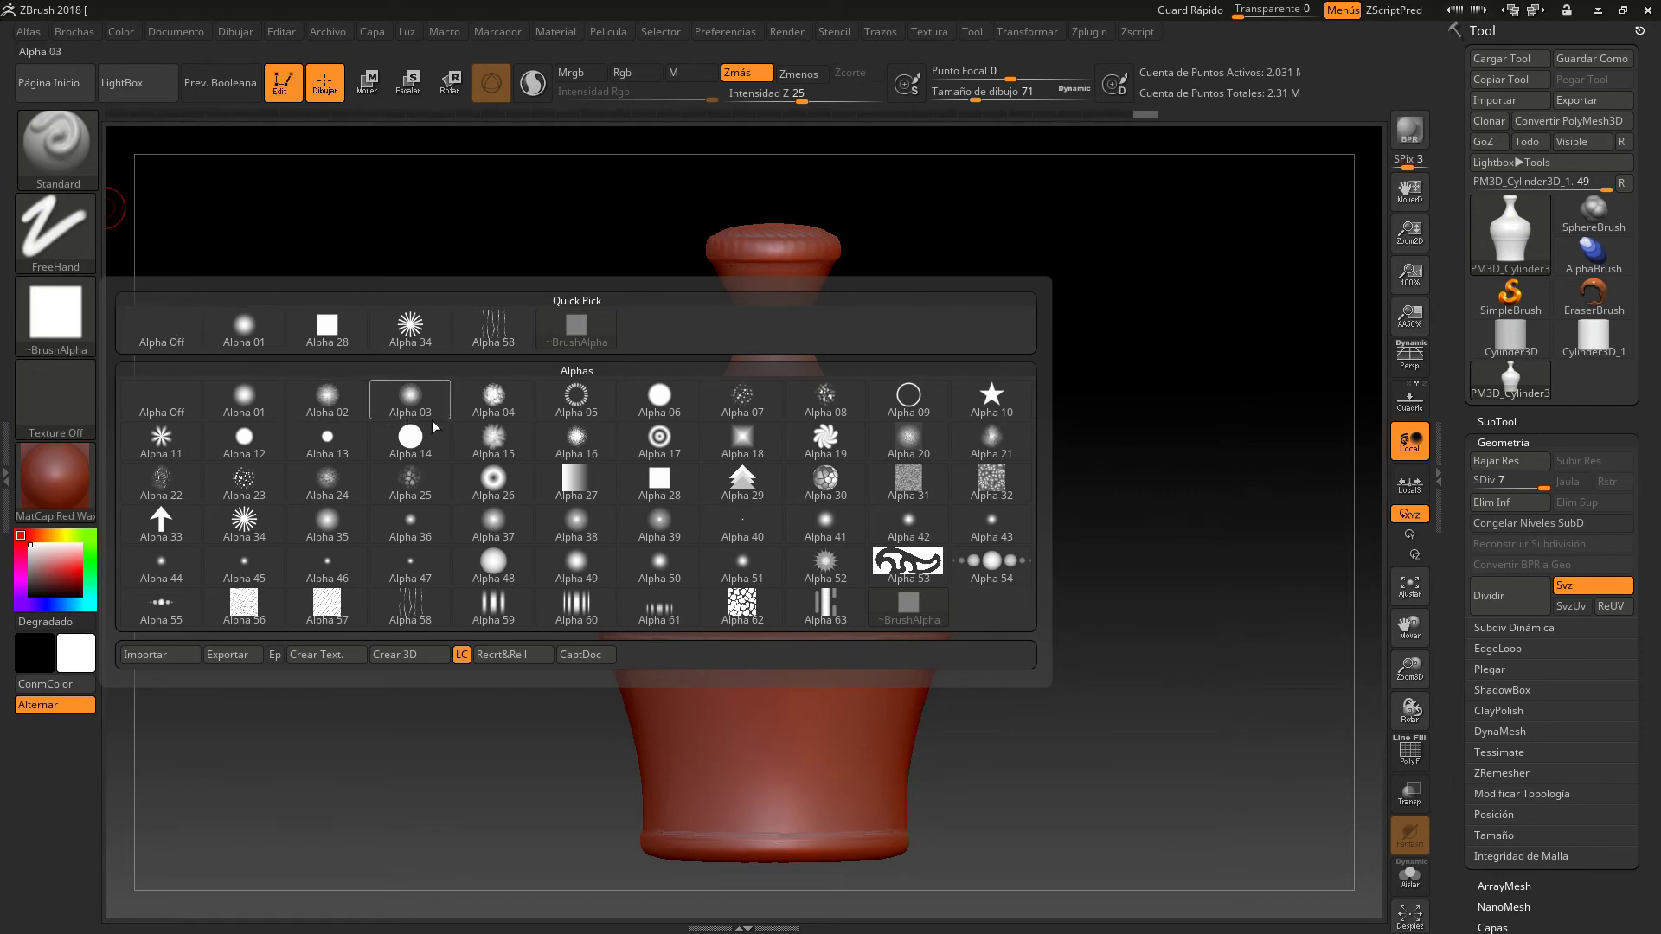
click(585, 401)
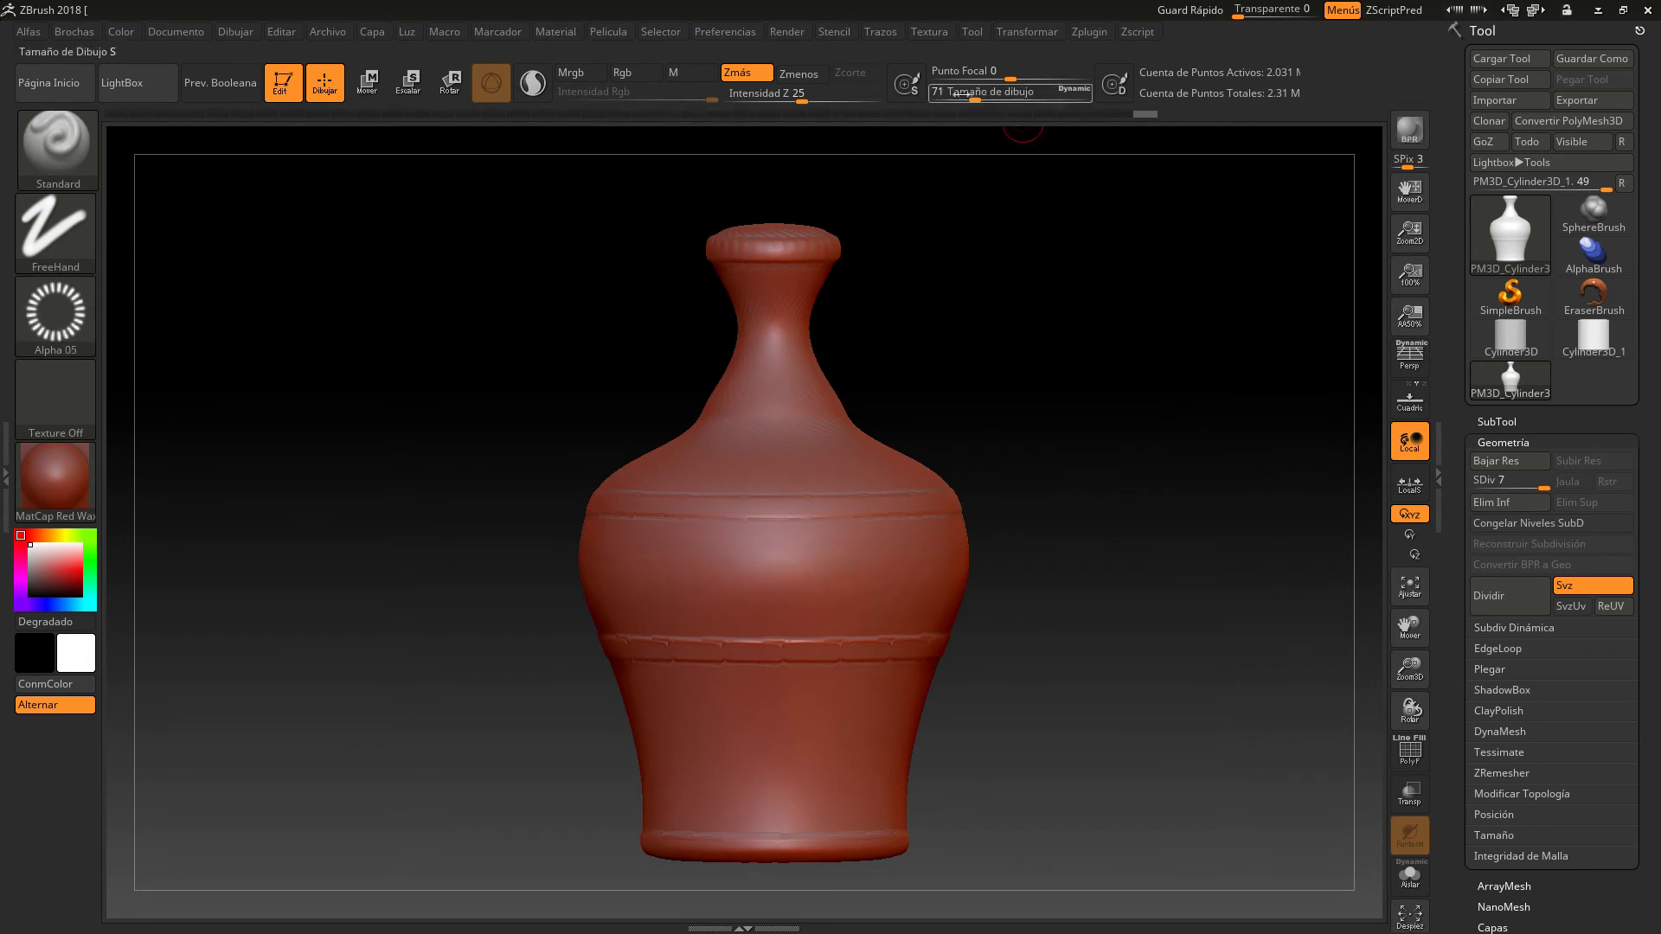
click(1041, 33)
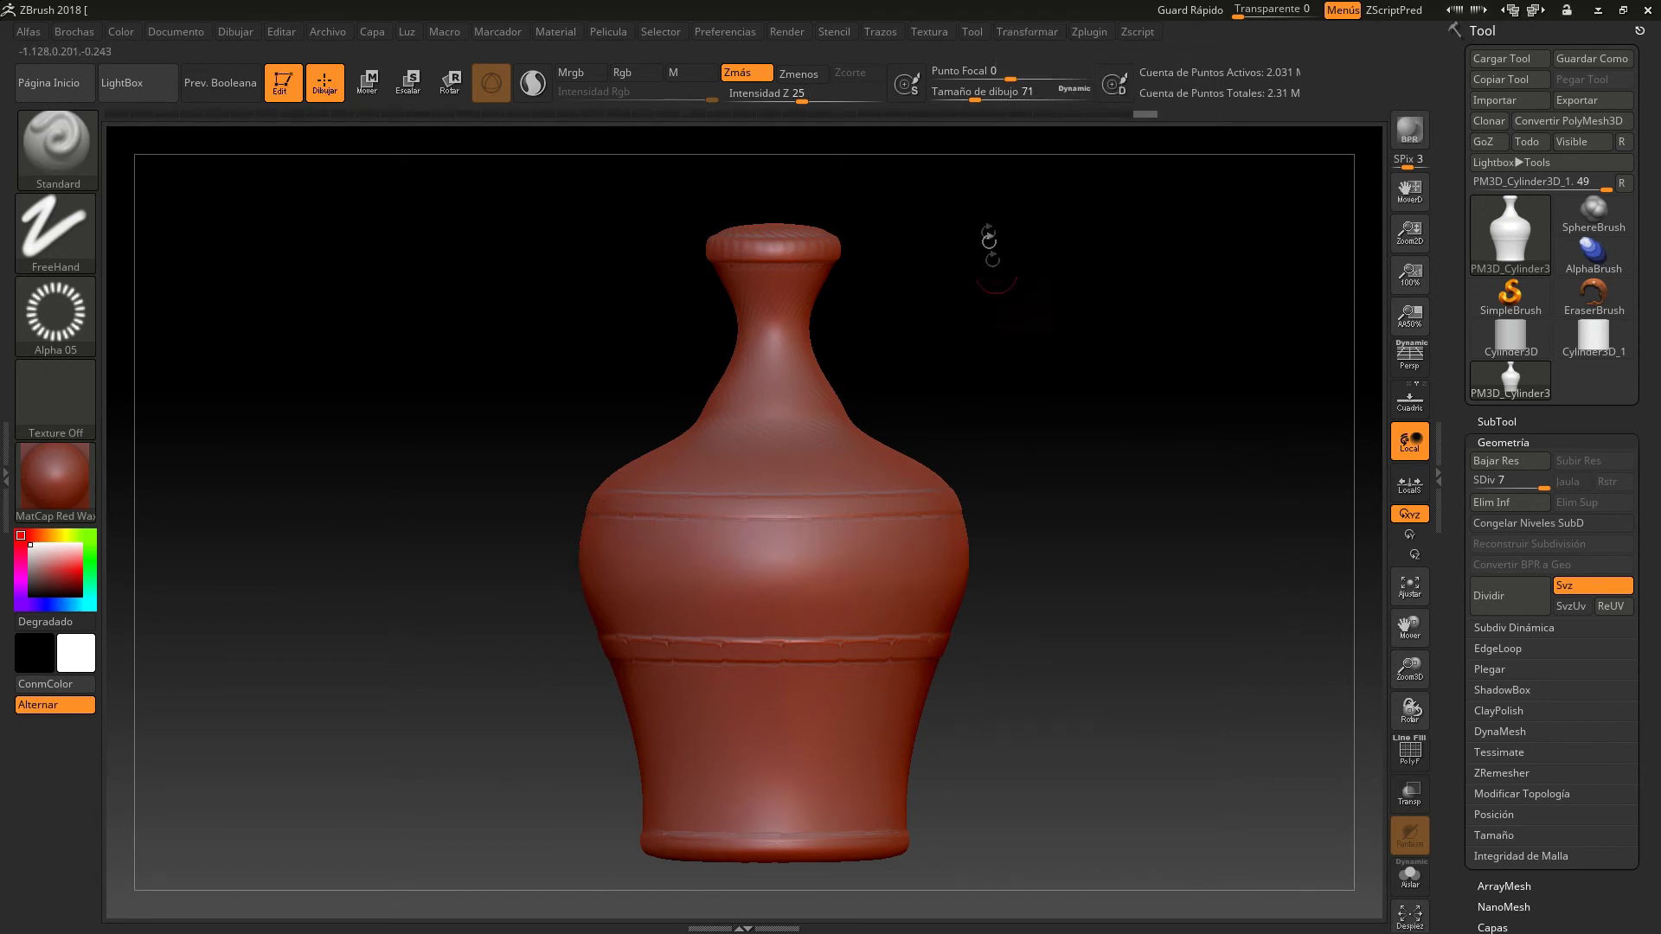
click(1032, 31)
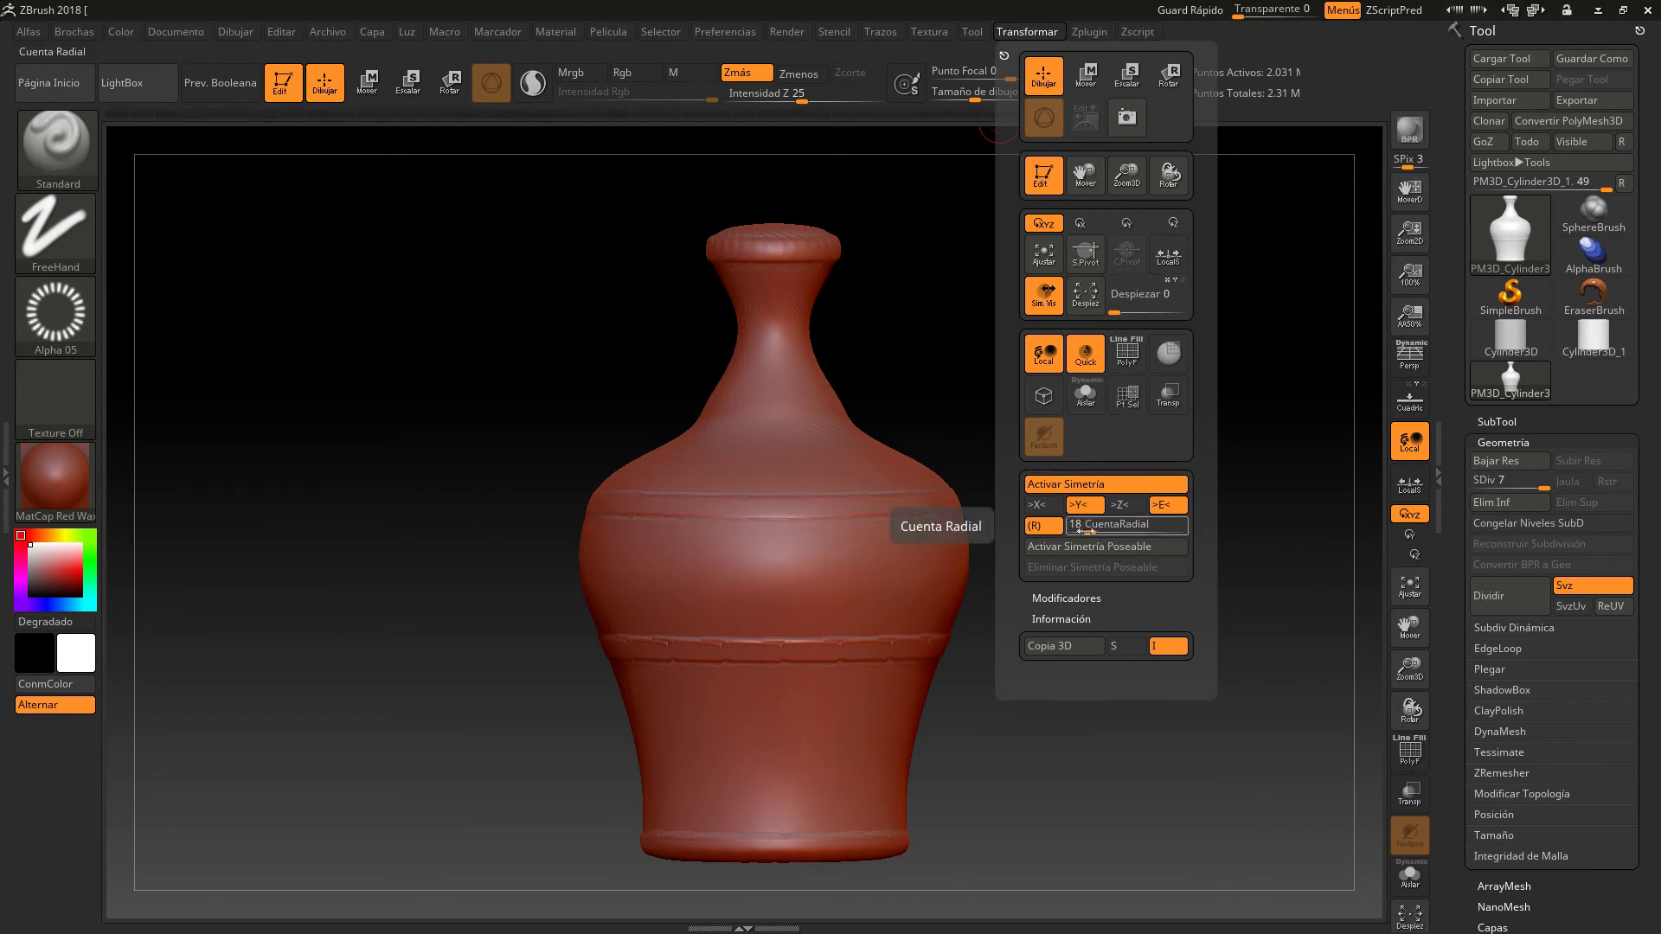
Lower RadialCount, use DragRect, and stamp ornament rings around the belly and lower body.
drag(1088, 530, 1077, 530)
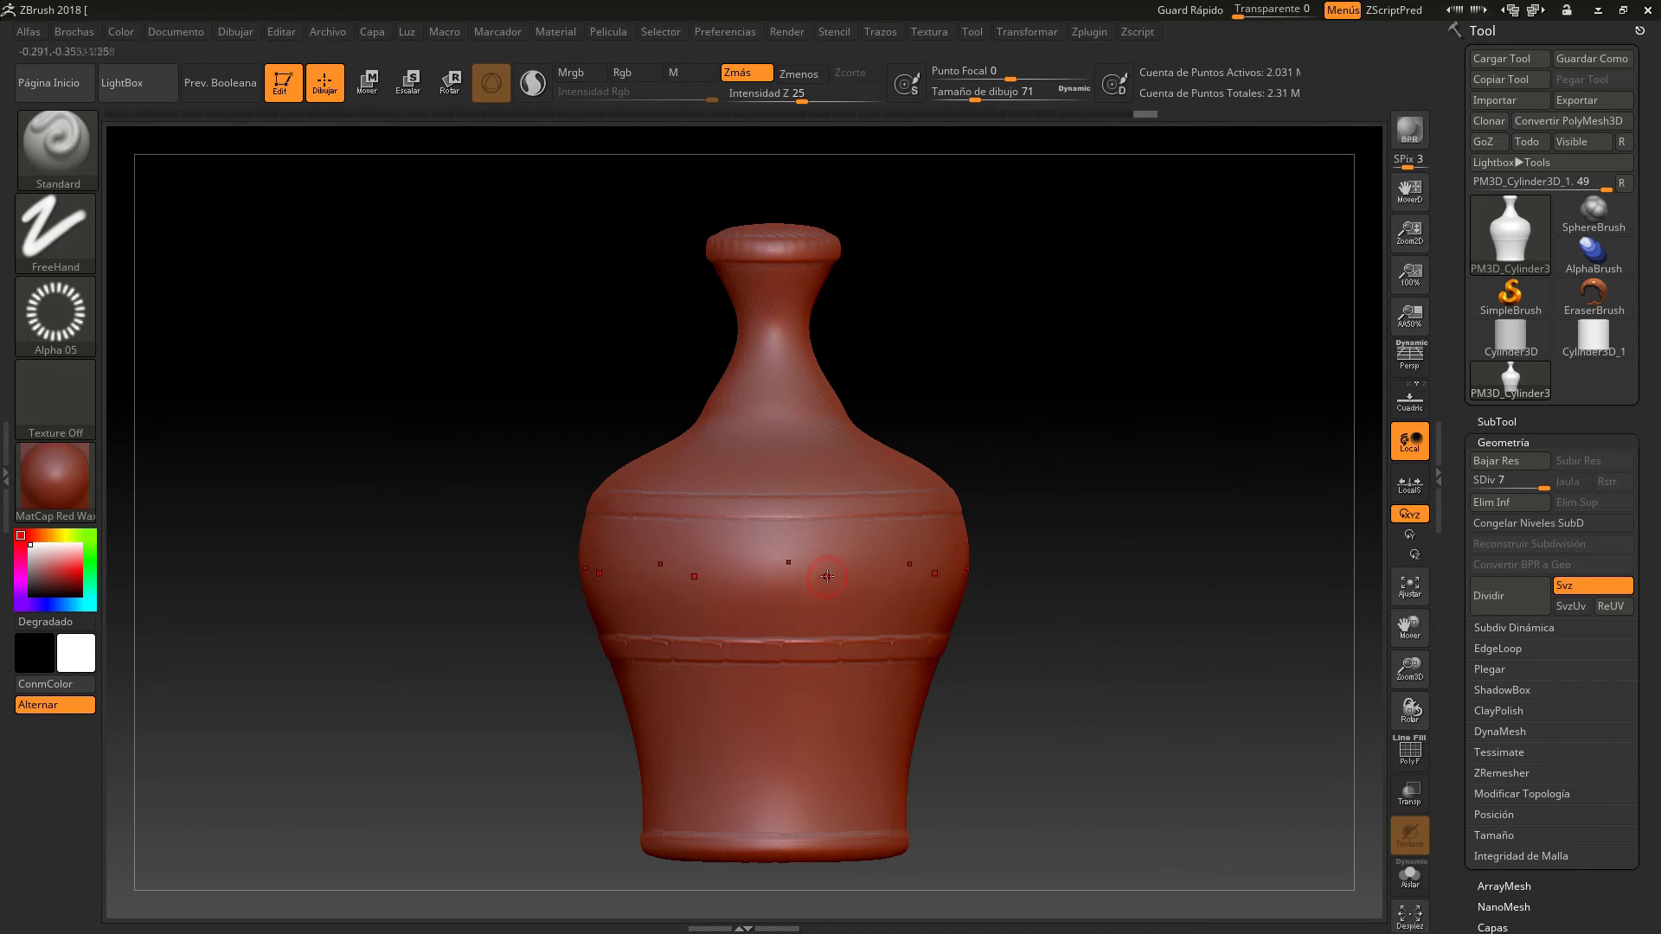
click(64, 246)
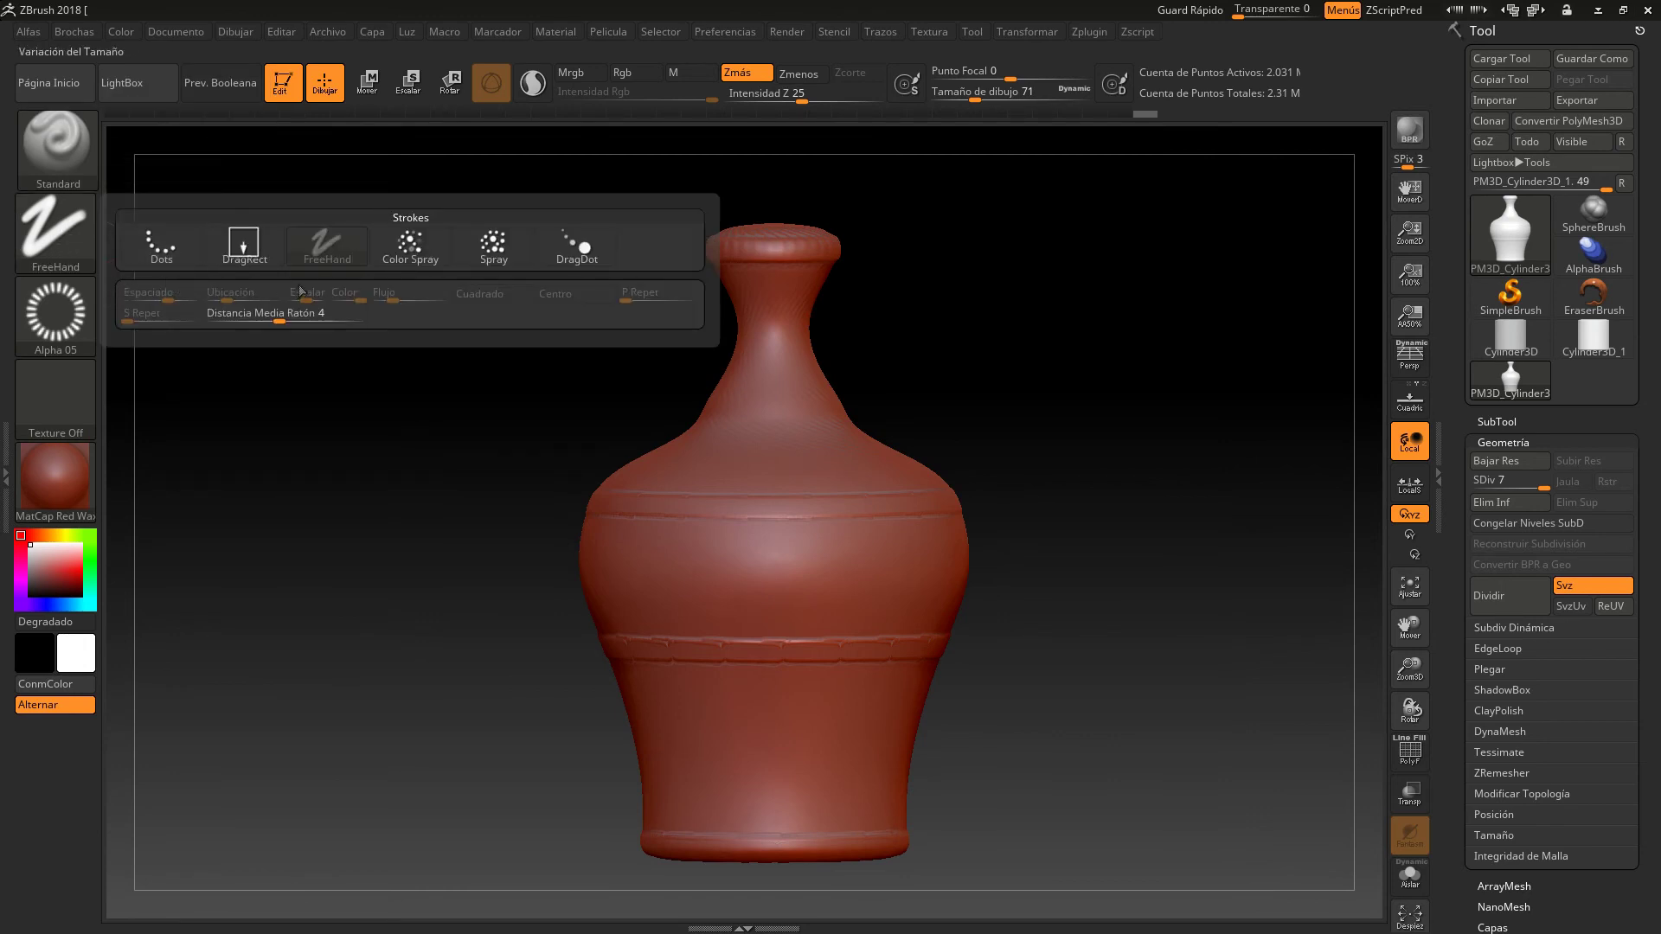
click(244, 246)
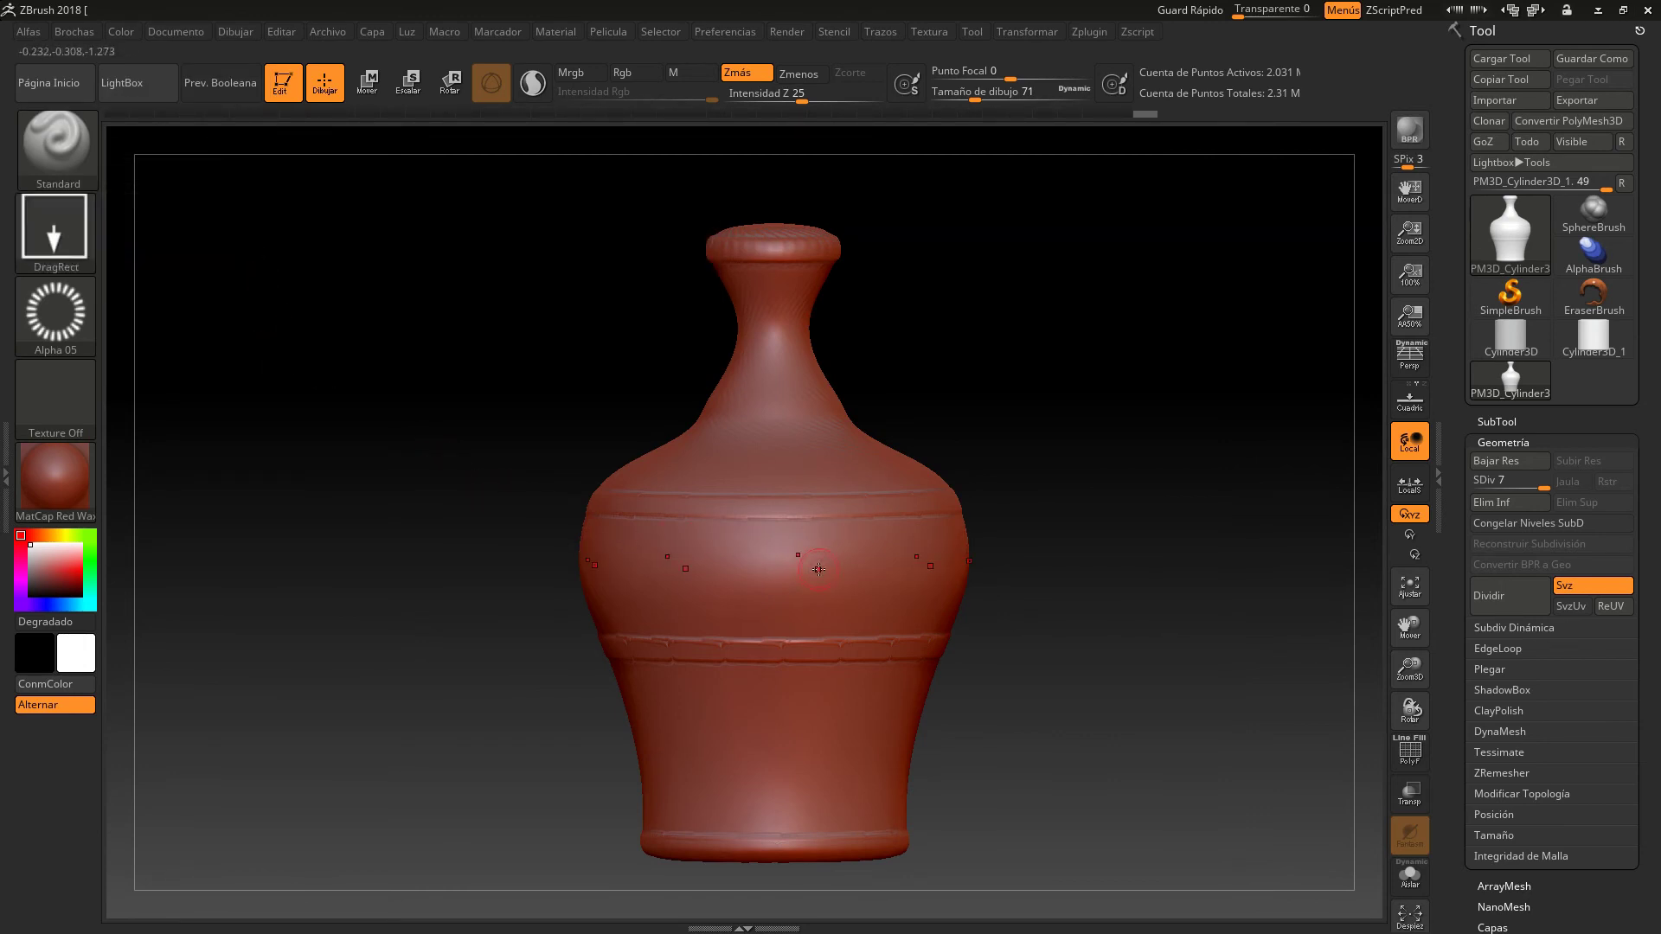
drag(812, 569, 761, 571)
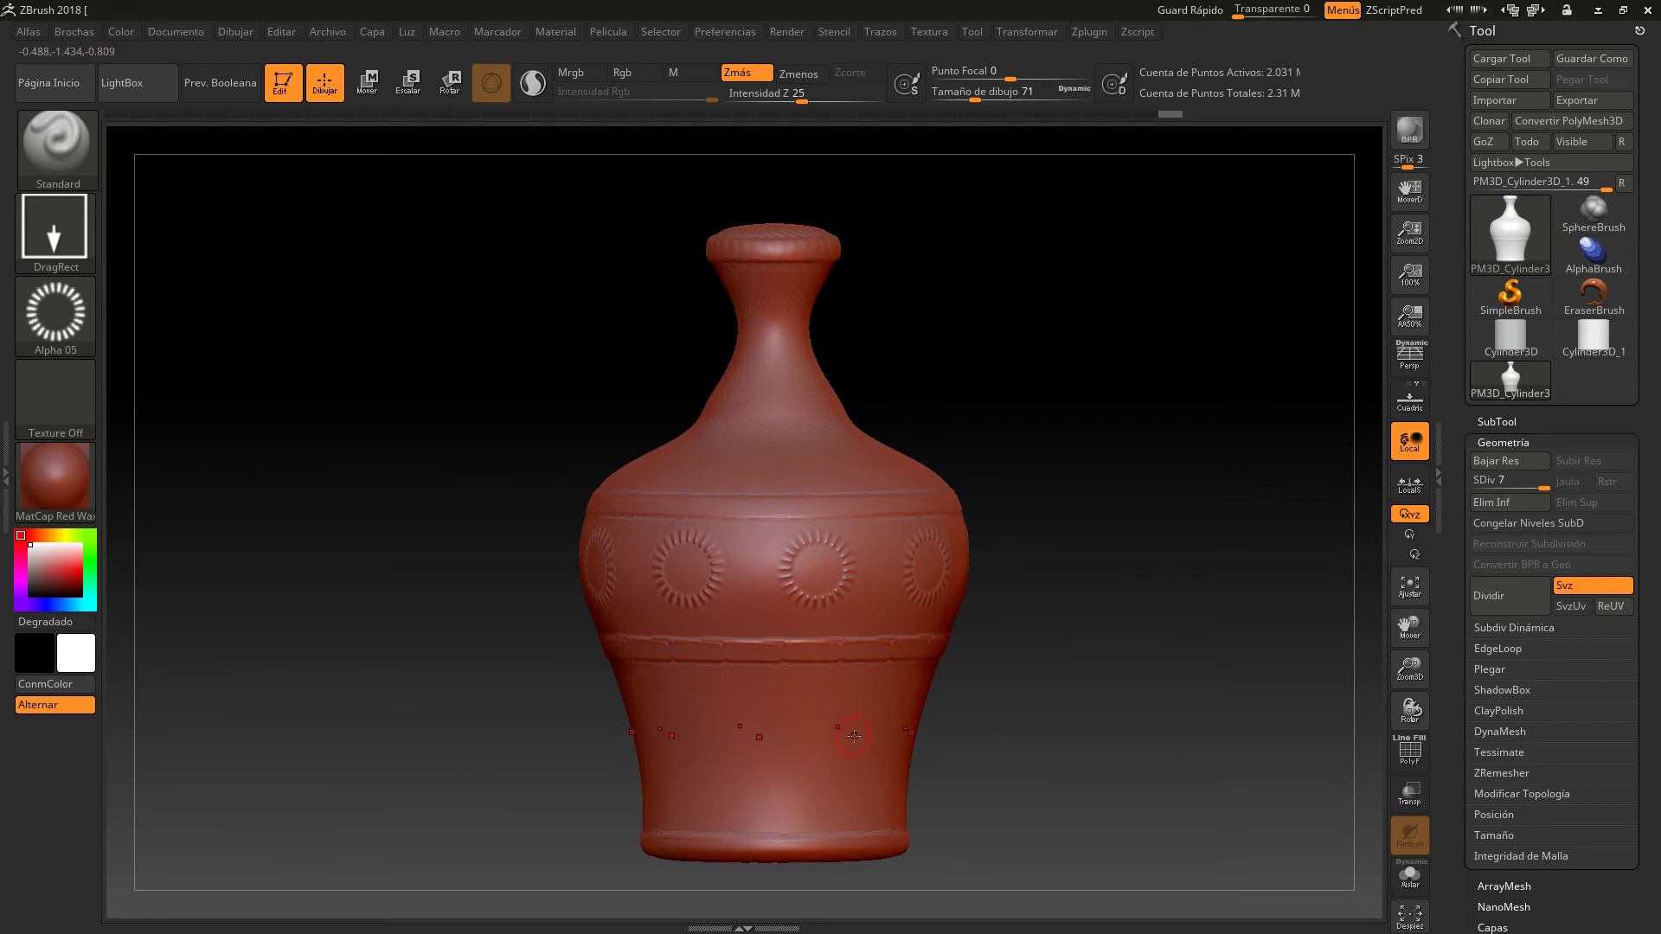
drag(818, 738, 810, 739)
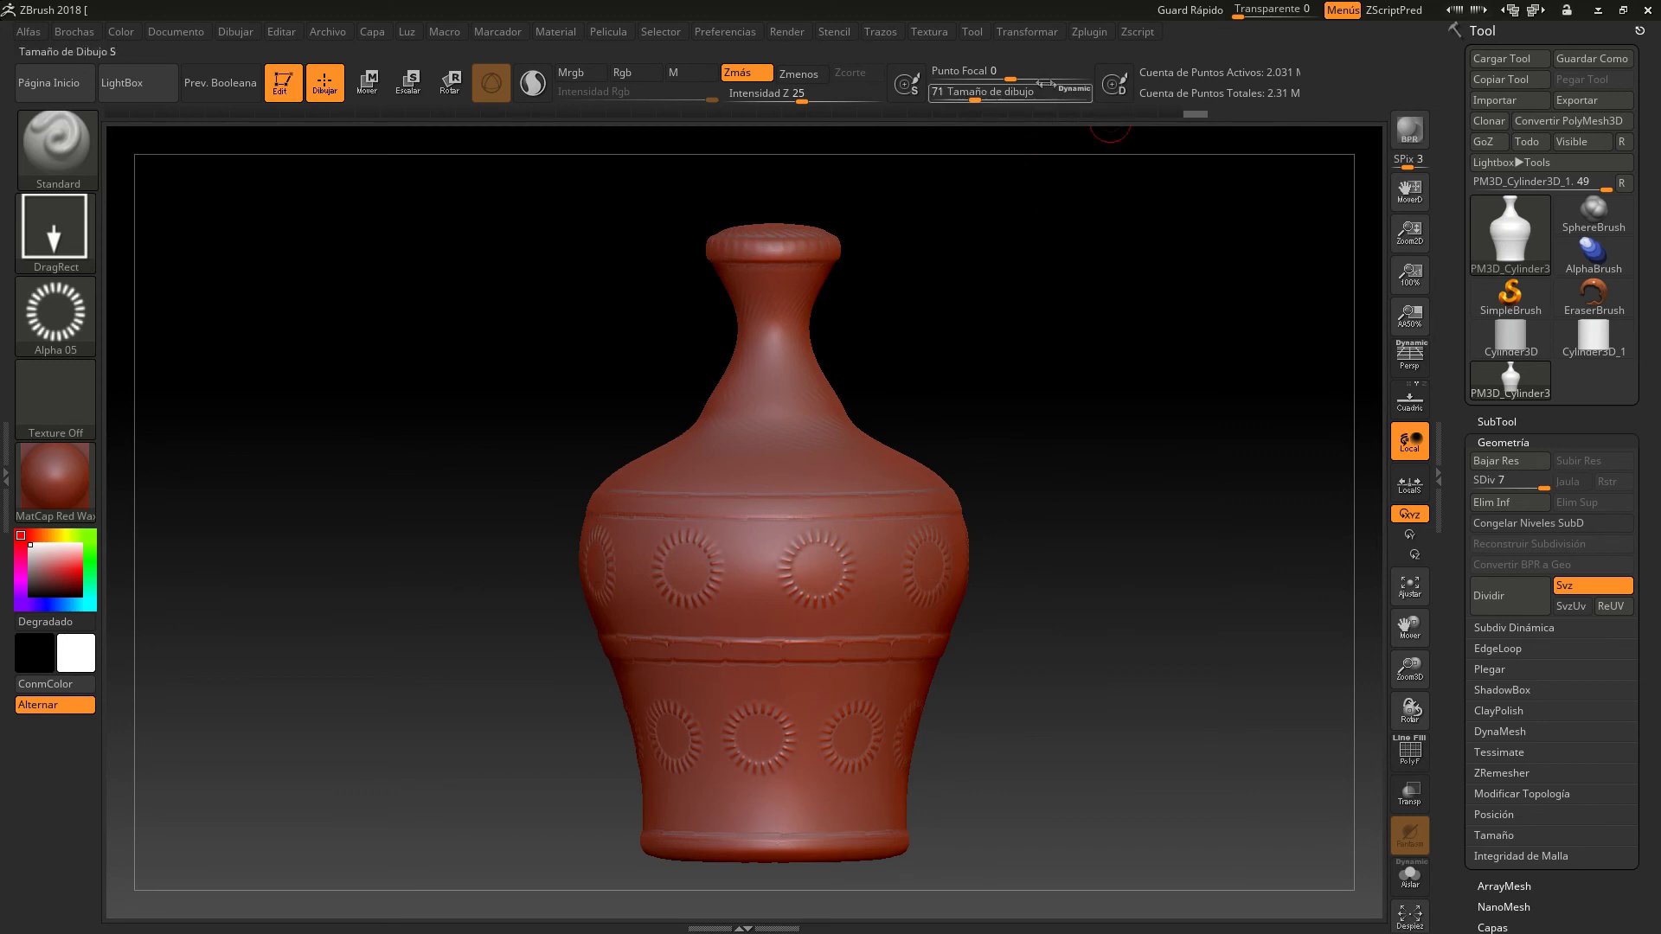
click(1036, 33)
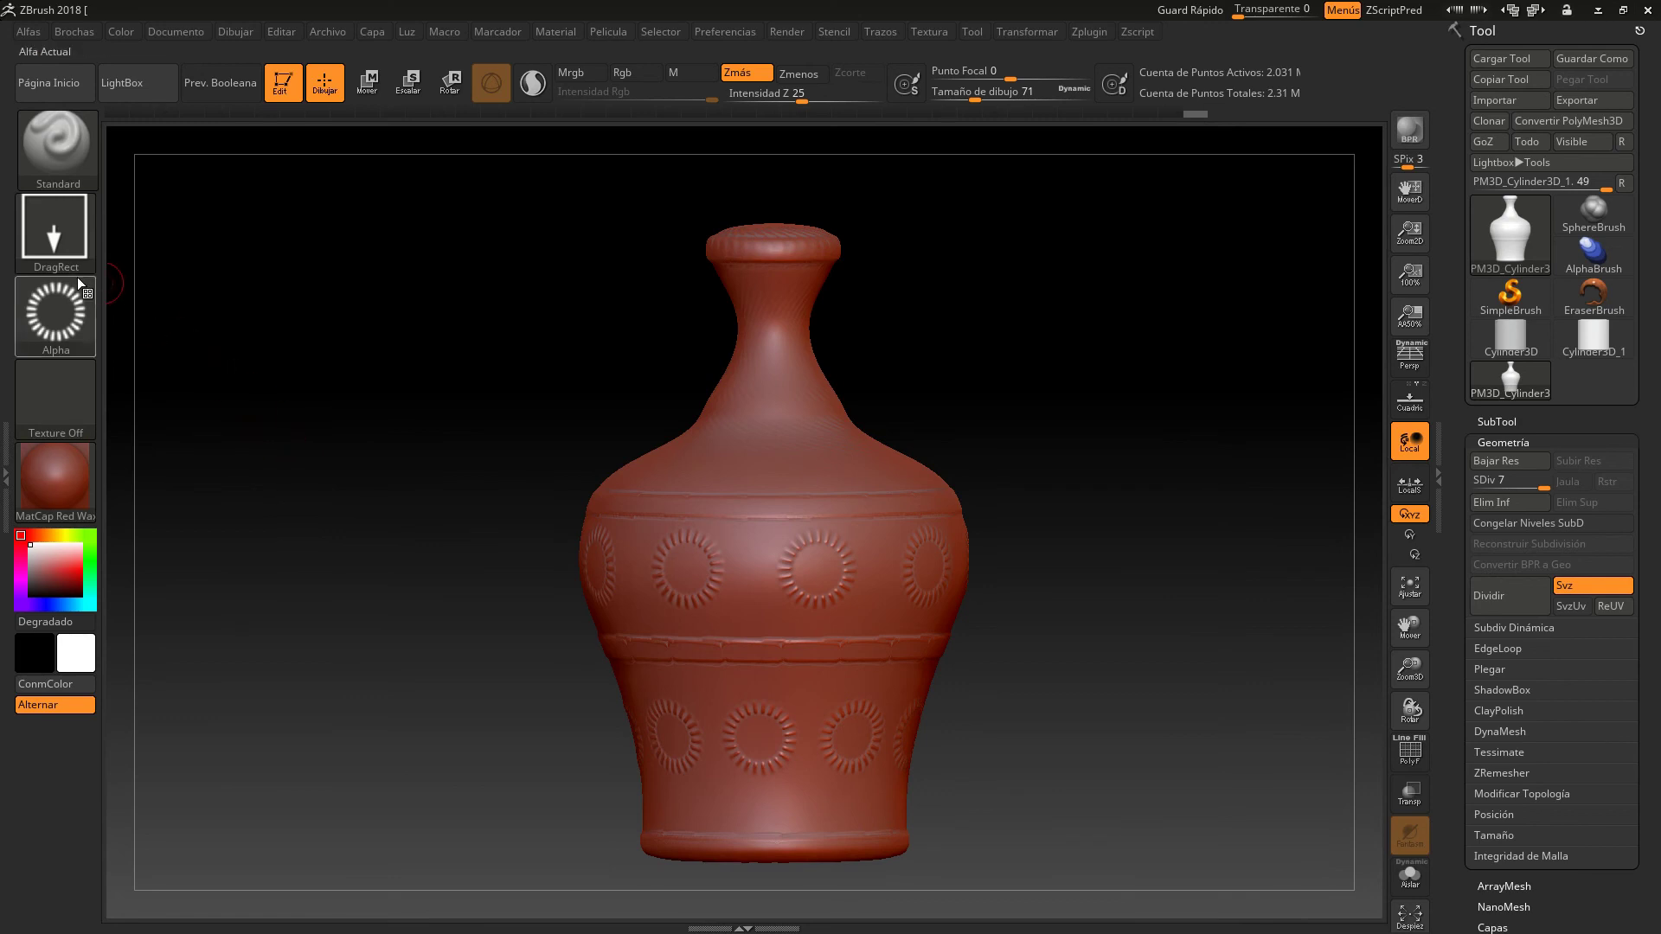
Switch the ornaments to the spiky Alpha 34 starburst and set the brush to Zsub.
click(83, 317)
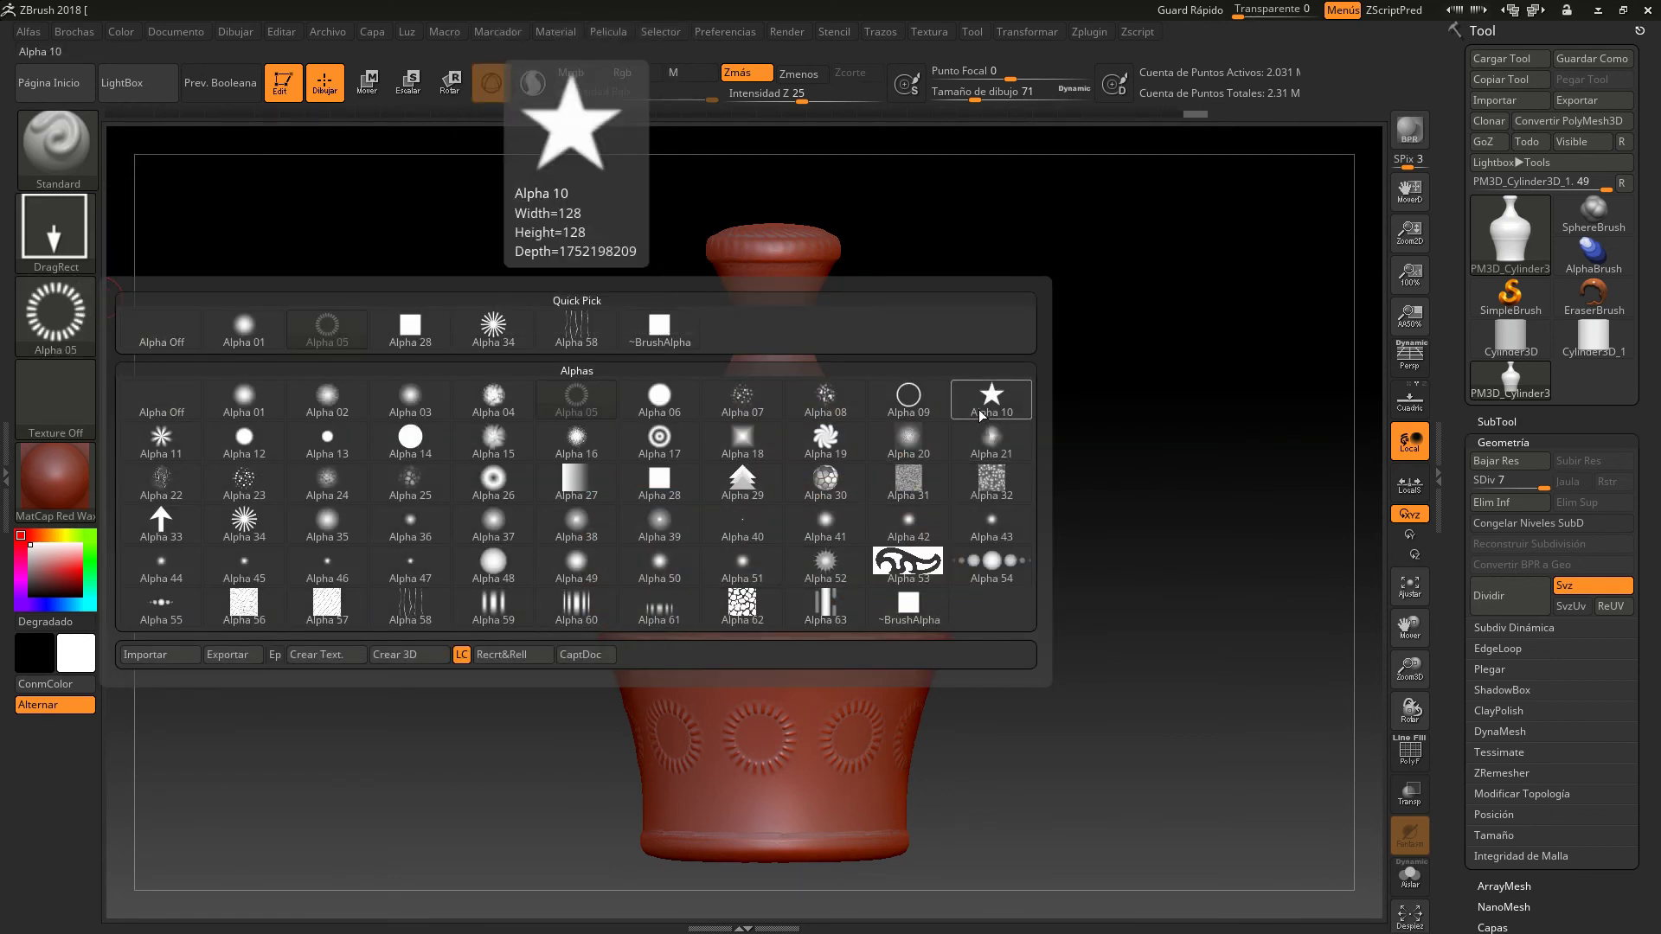
click(252, 525)
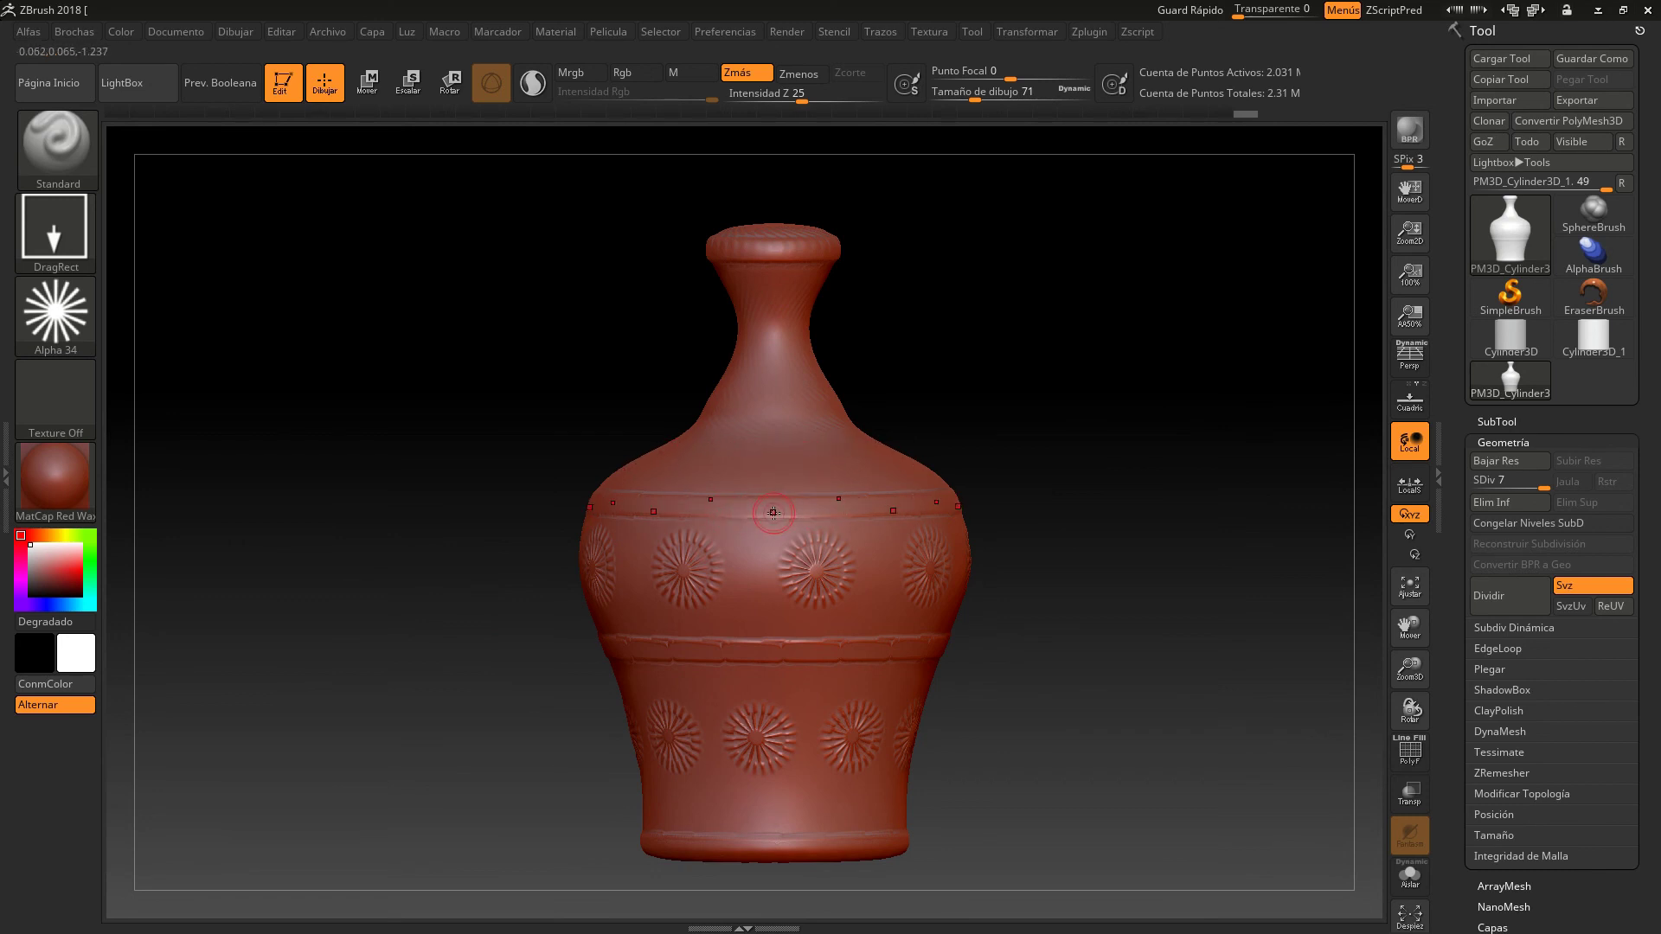
click(803, 74)
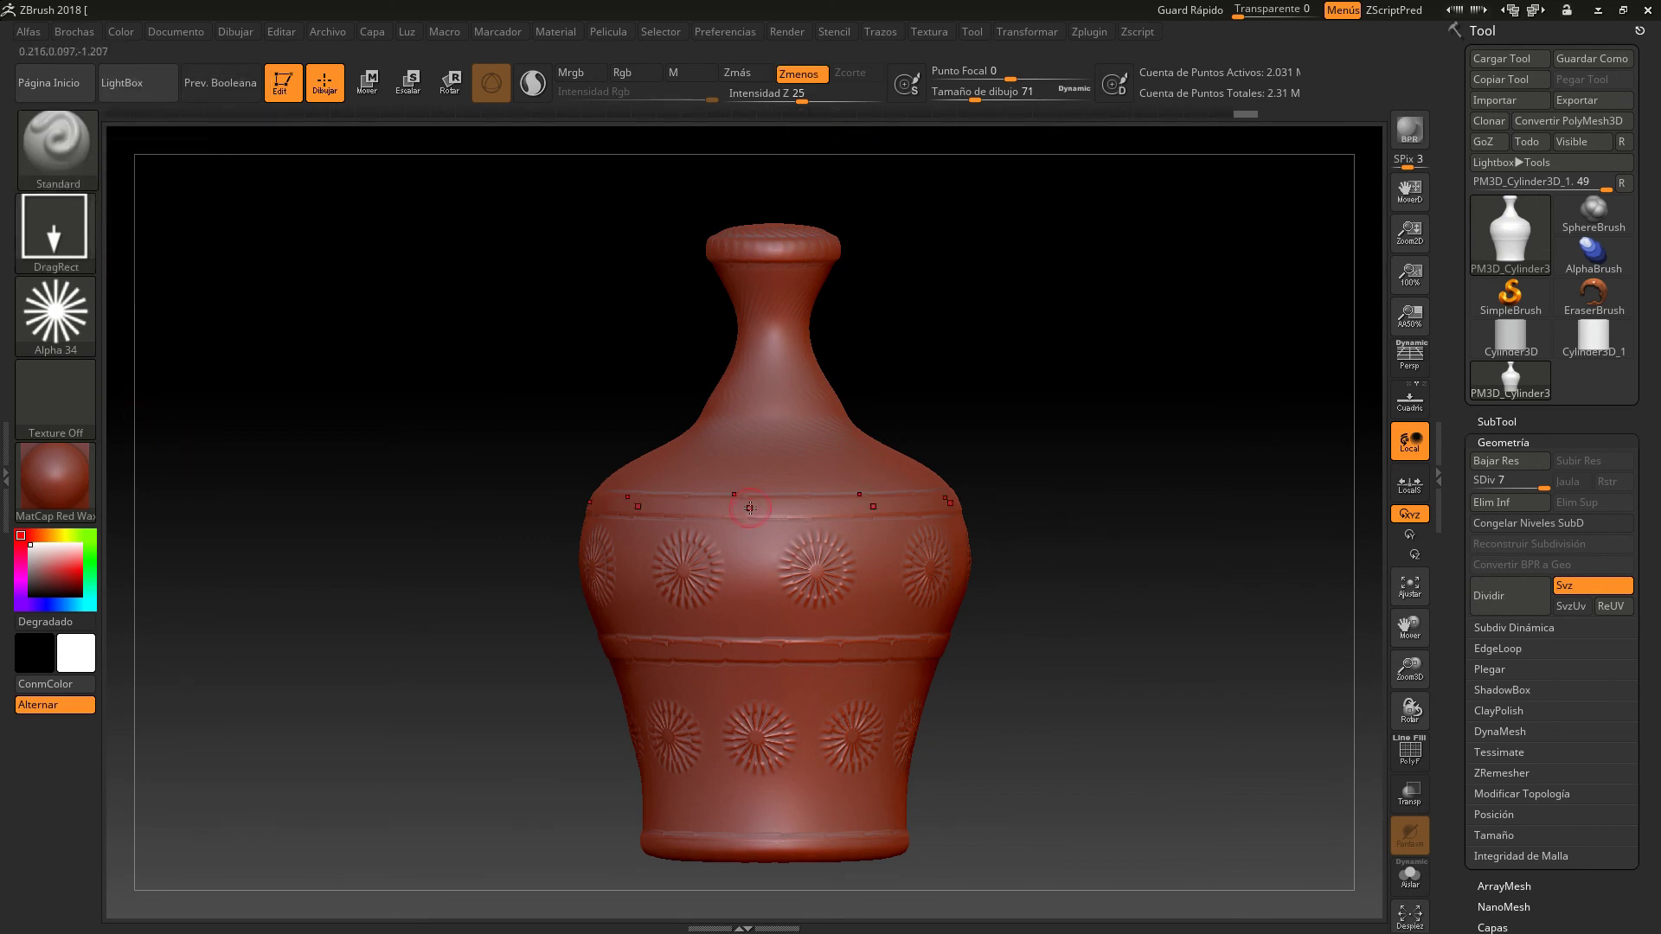
click(71, 160)
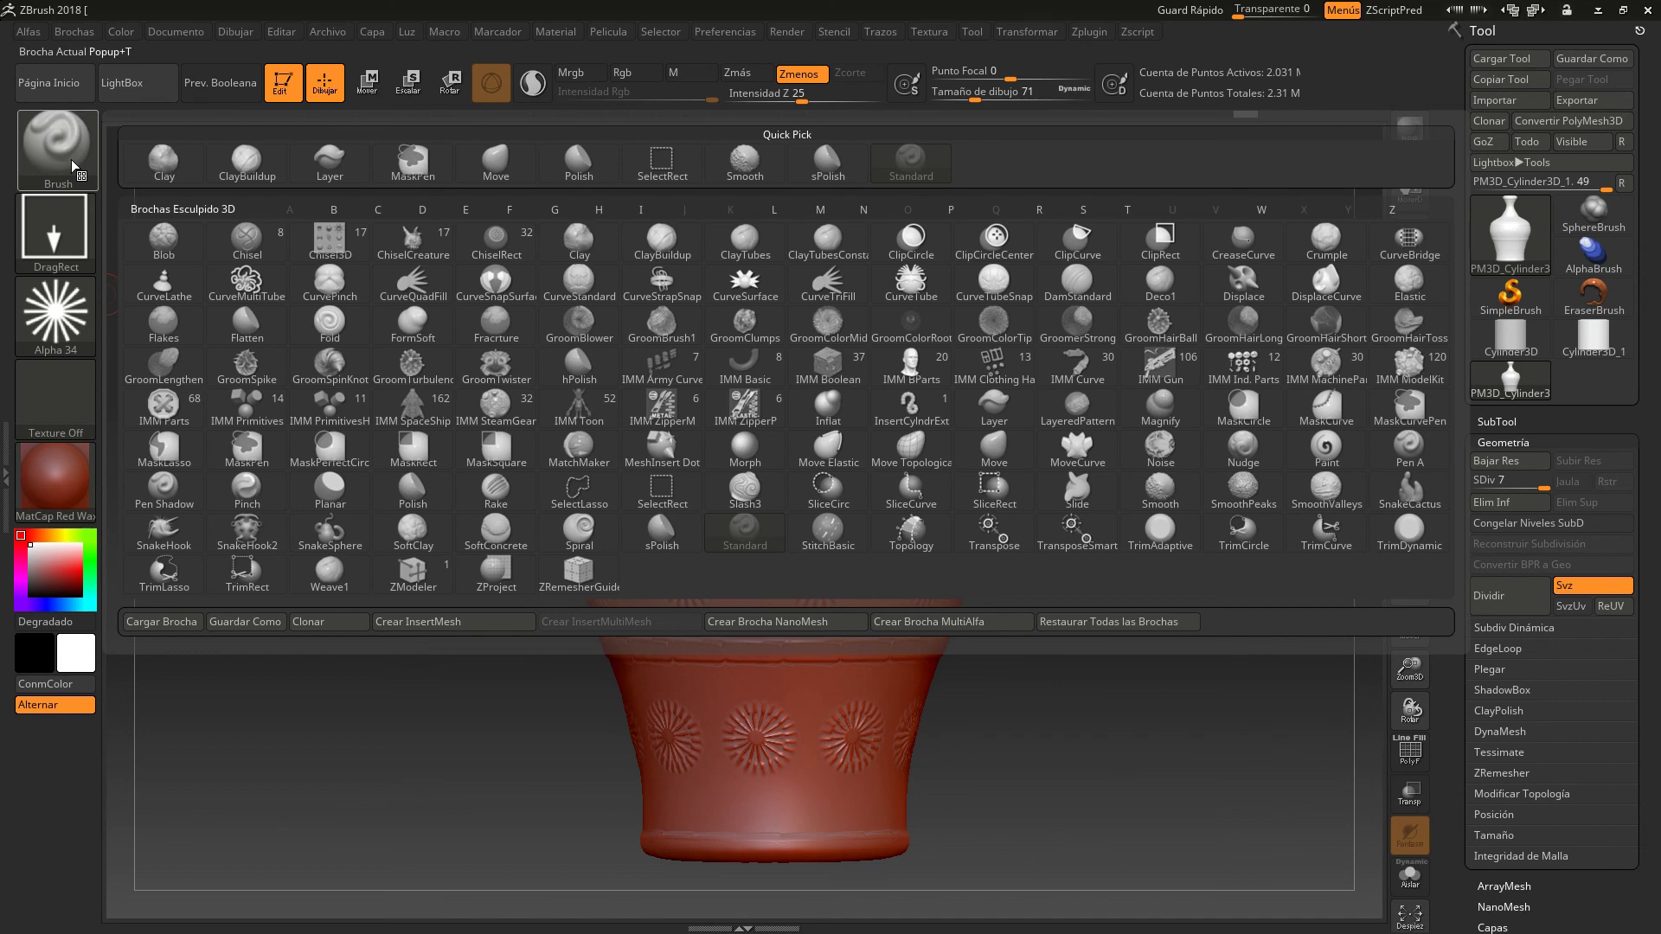
Set up the Layer brush with square Alpha 28 and a FreeHand stroke.
key(l)
click(1014, 414)
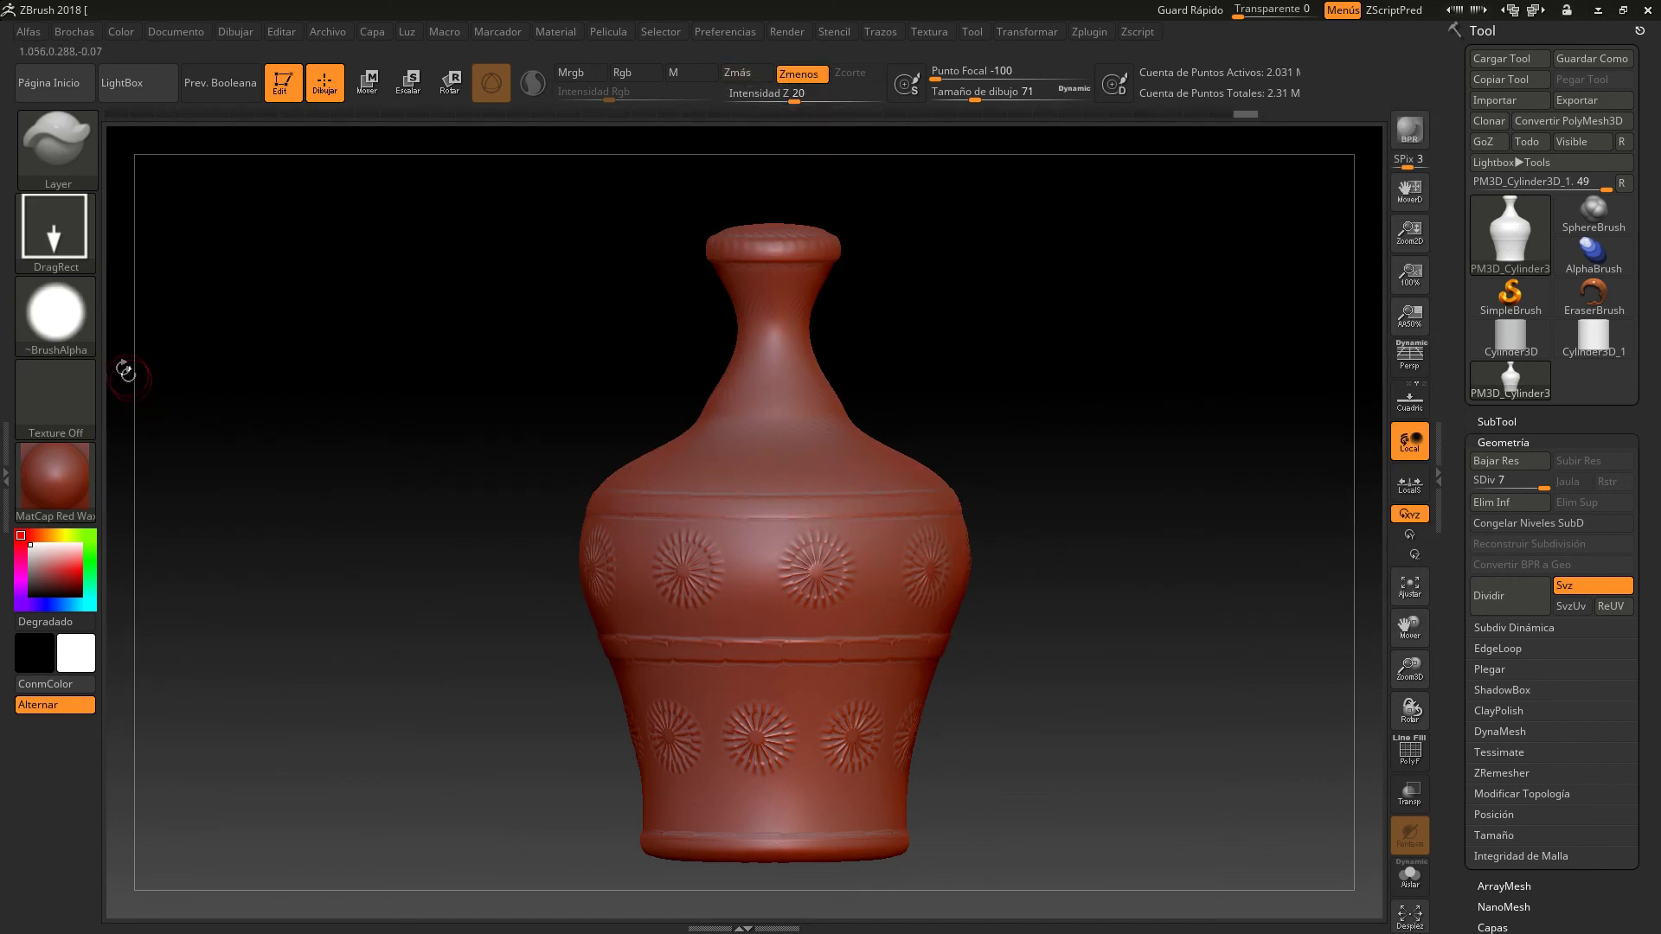
click(76, 327)
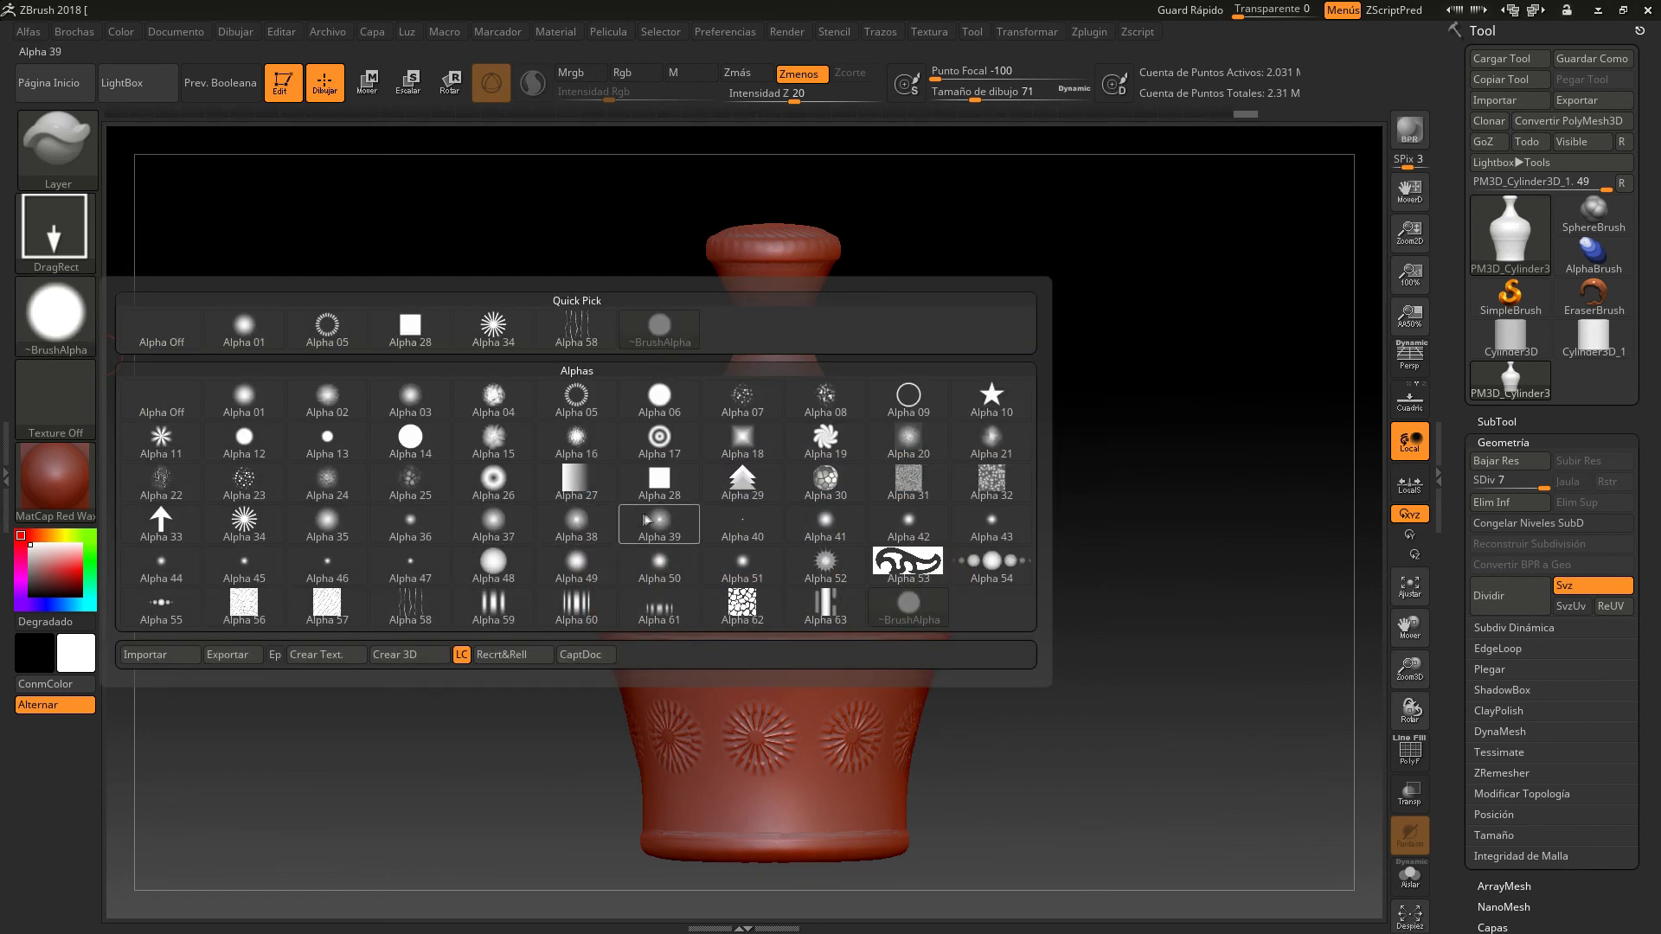
click(655, 483)
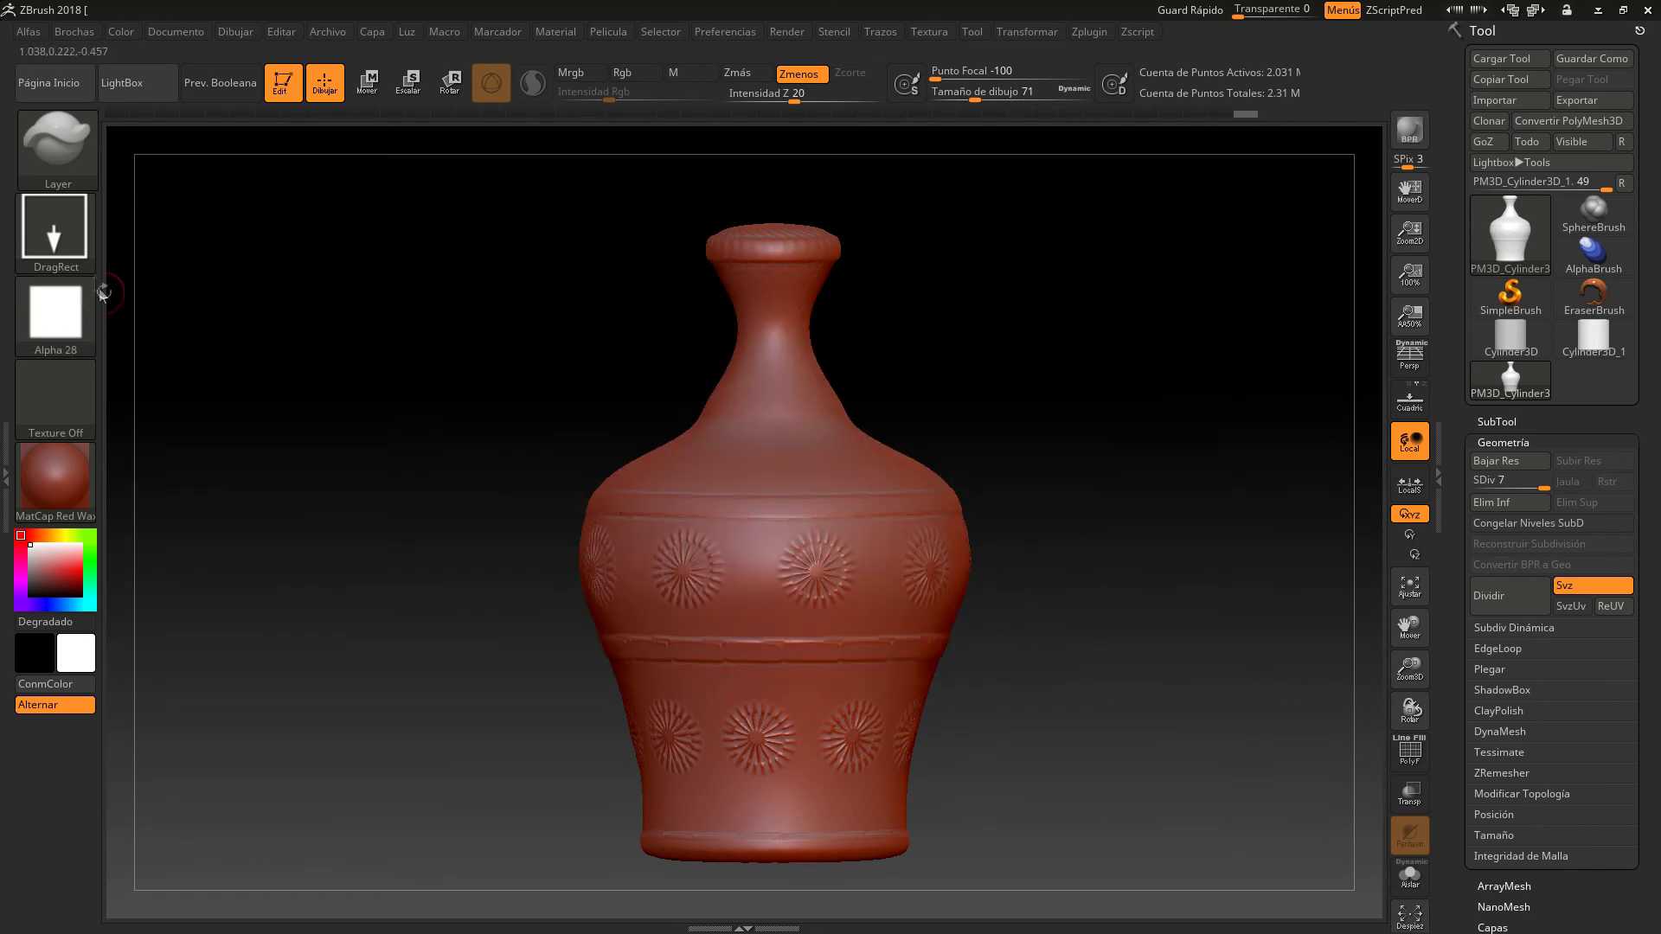
click(57, 249)
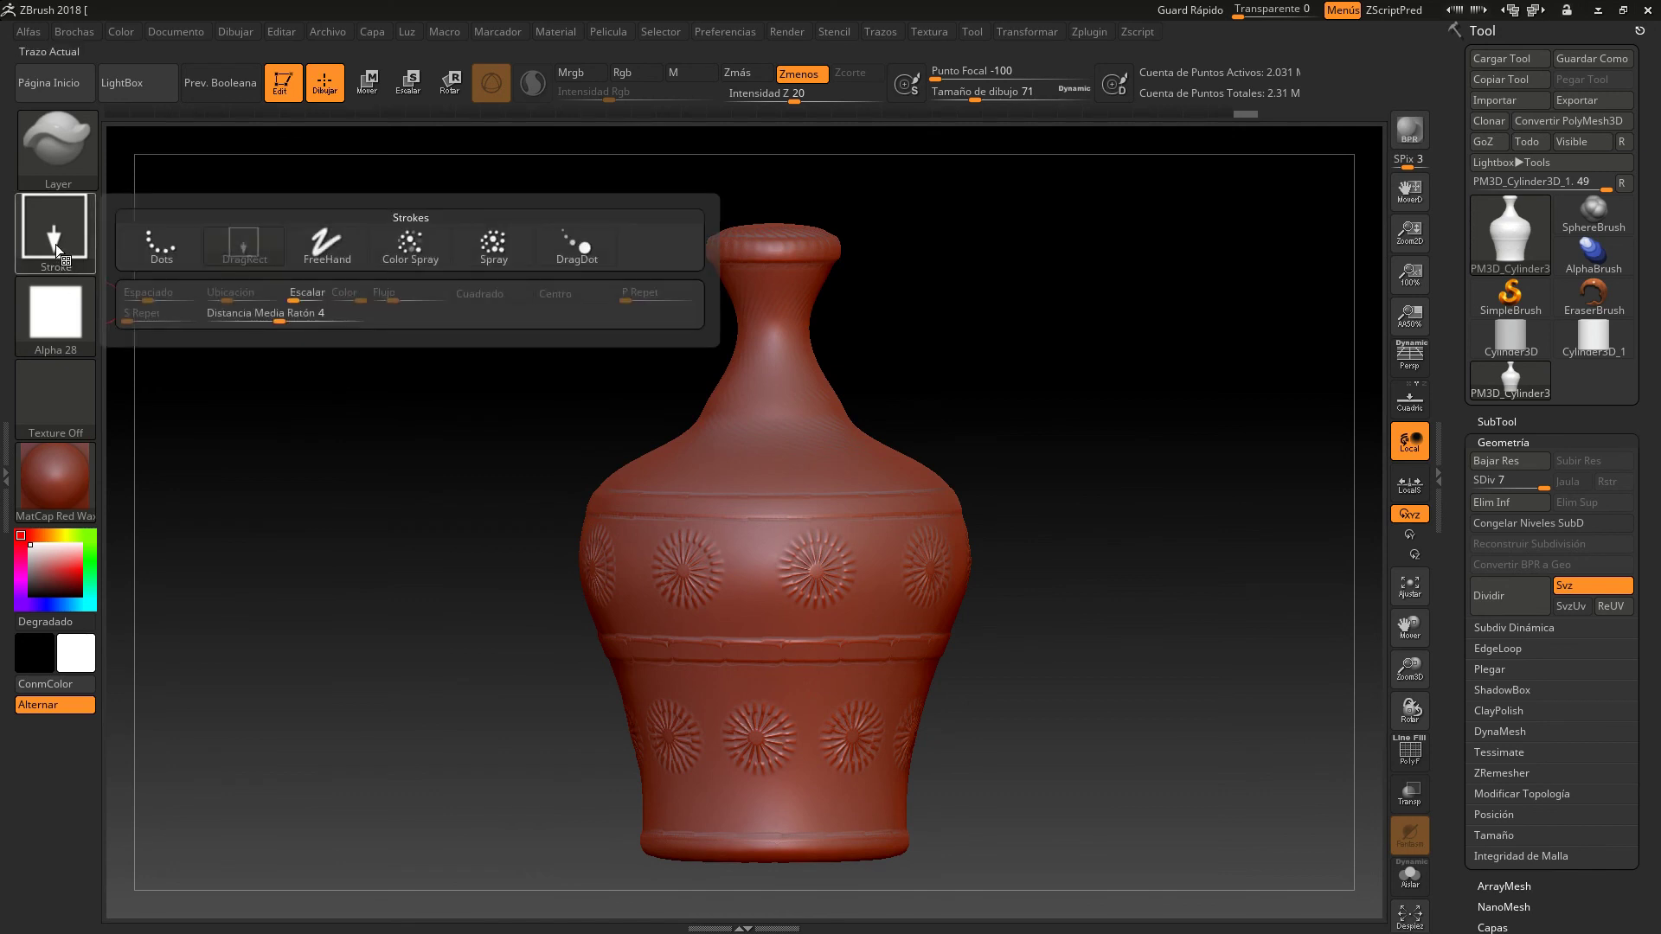
click(328, 246)
Carve square dots near the neck, raising RadialCount from 9 to 22, and restore the base dots.
drag(840, 452, 805, 449)
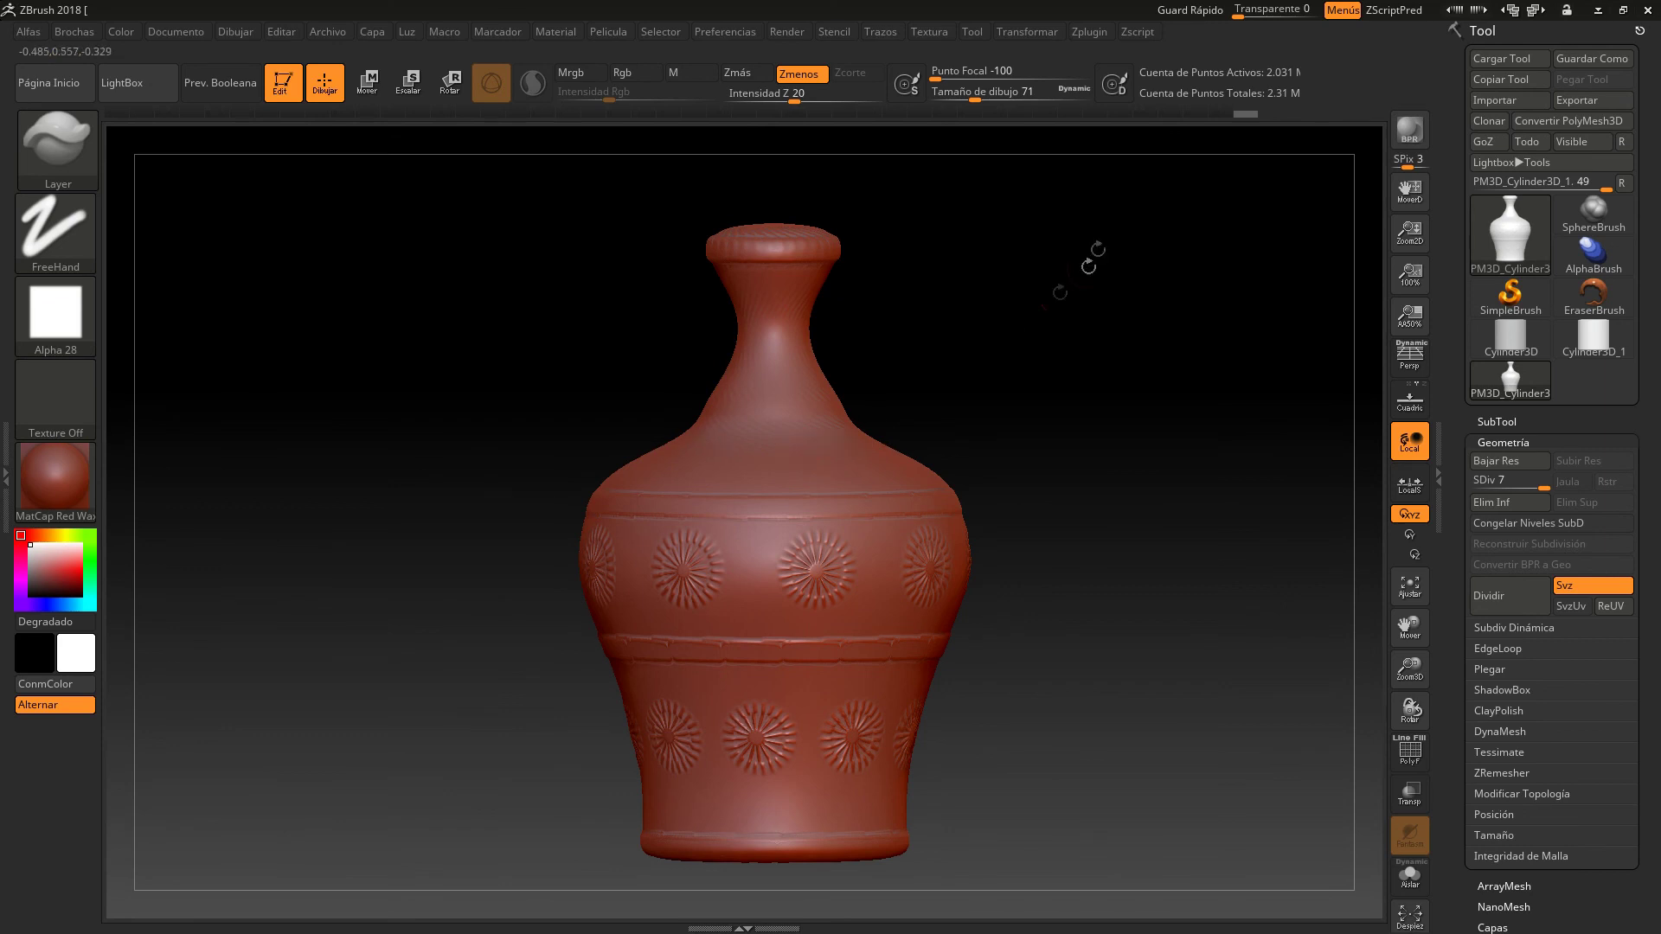
click(1043, 35)
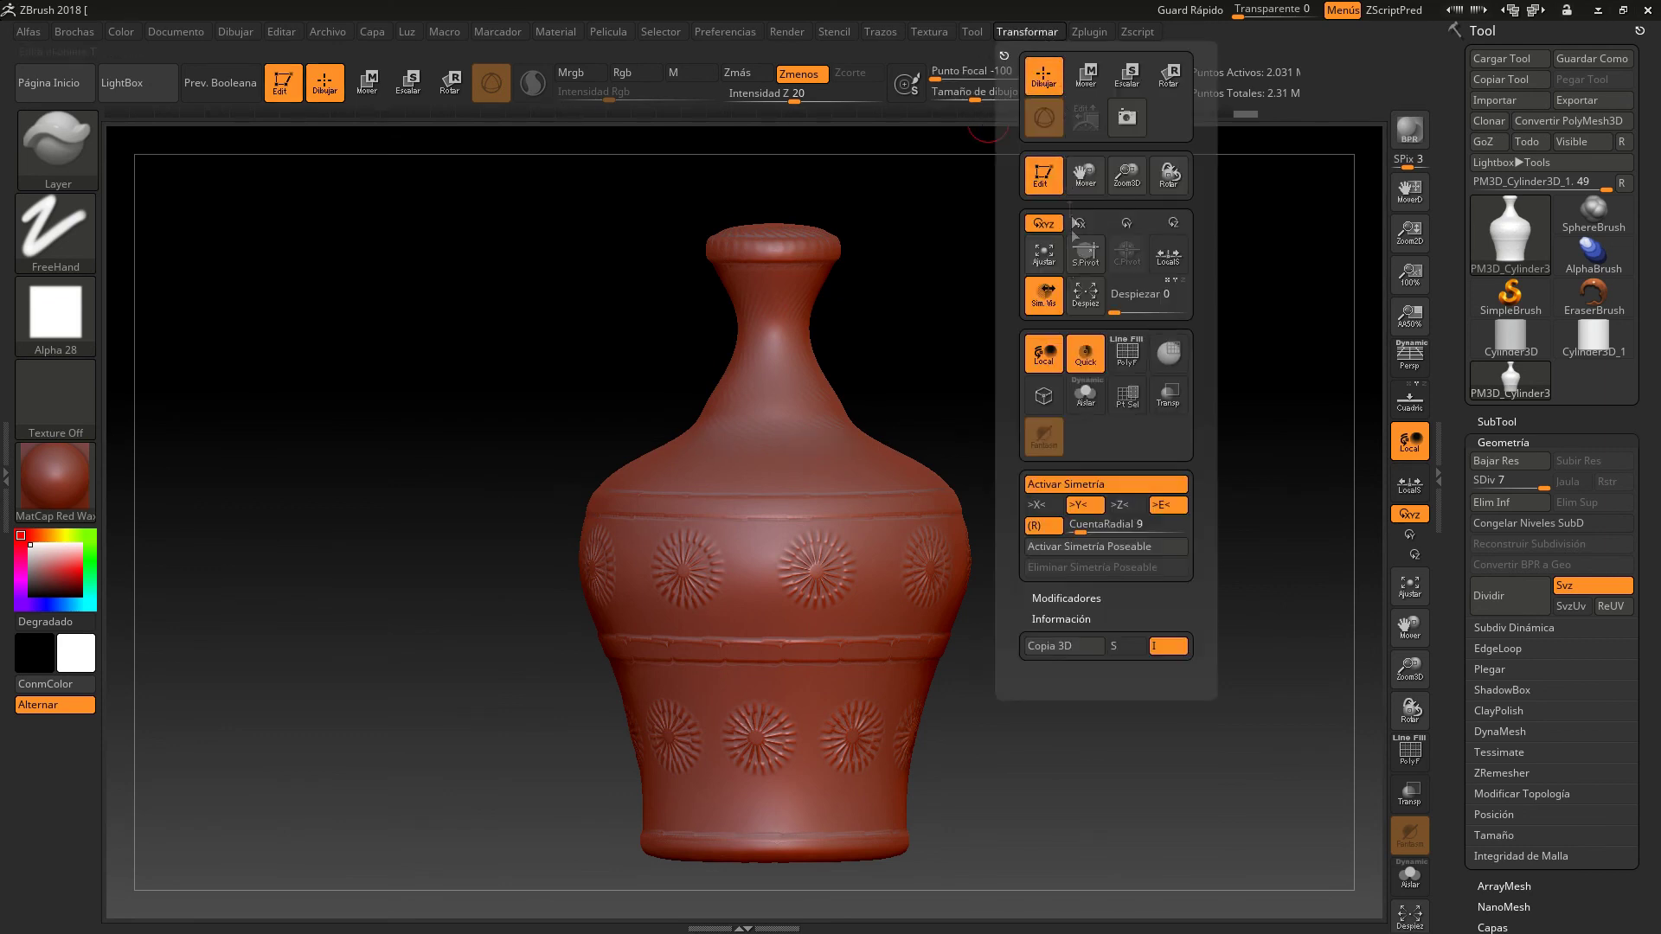
drag(1092, 531, 1100, 530)
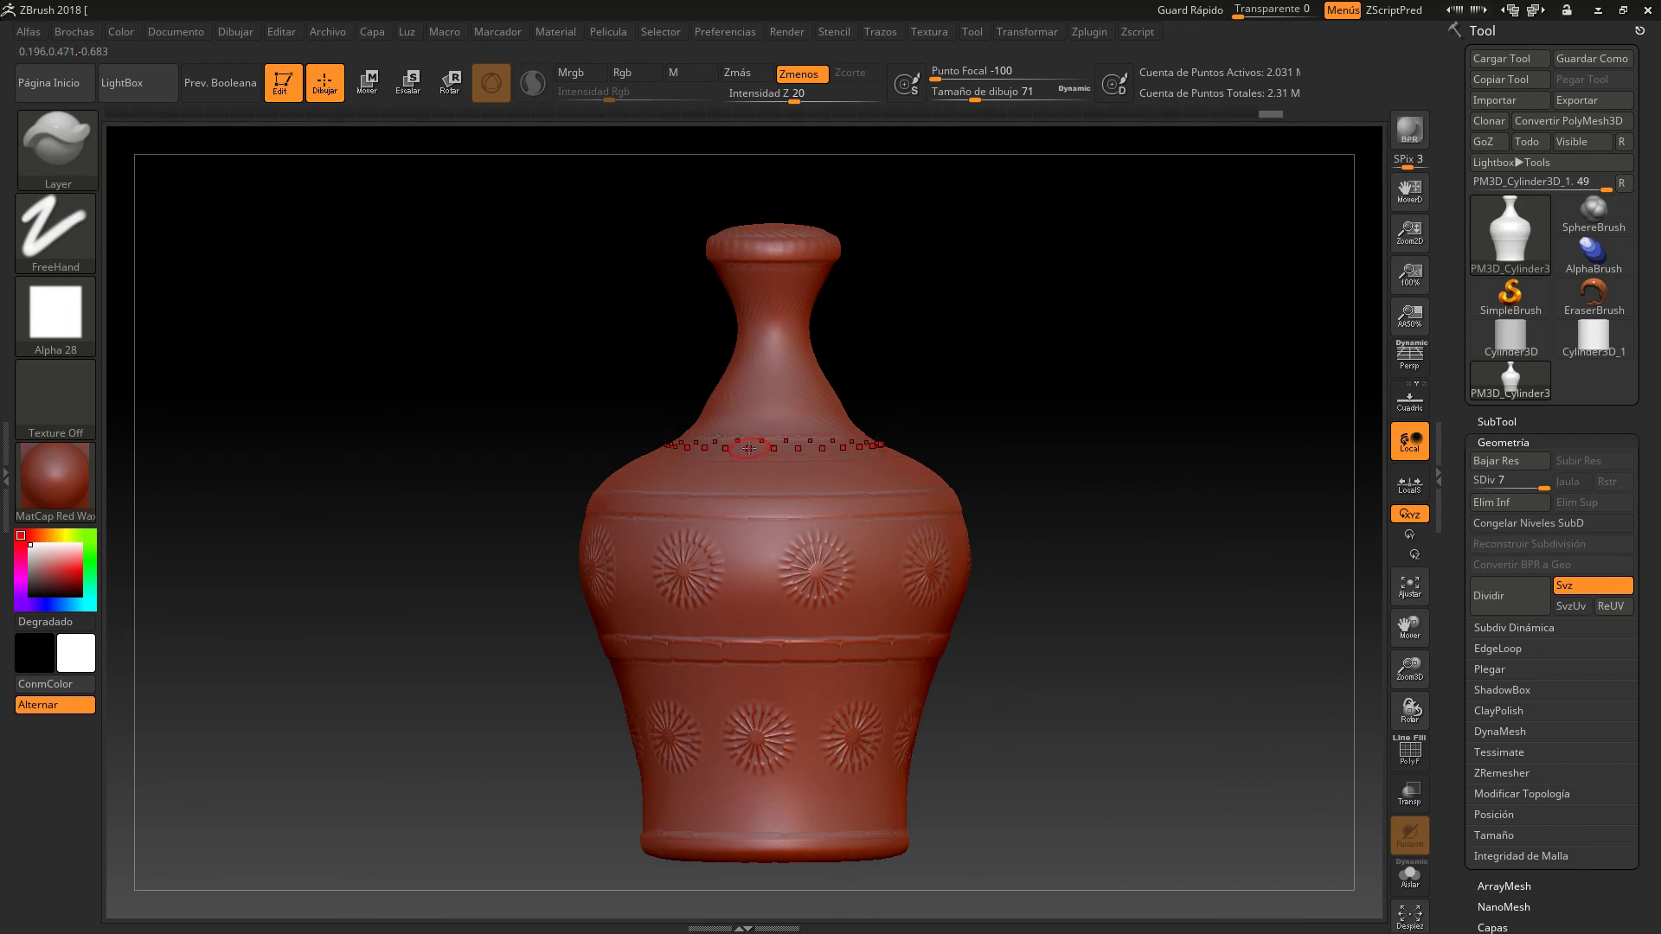
key(ctrl+z)
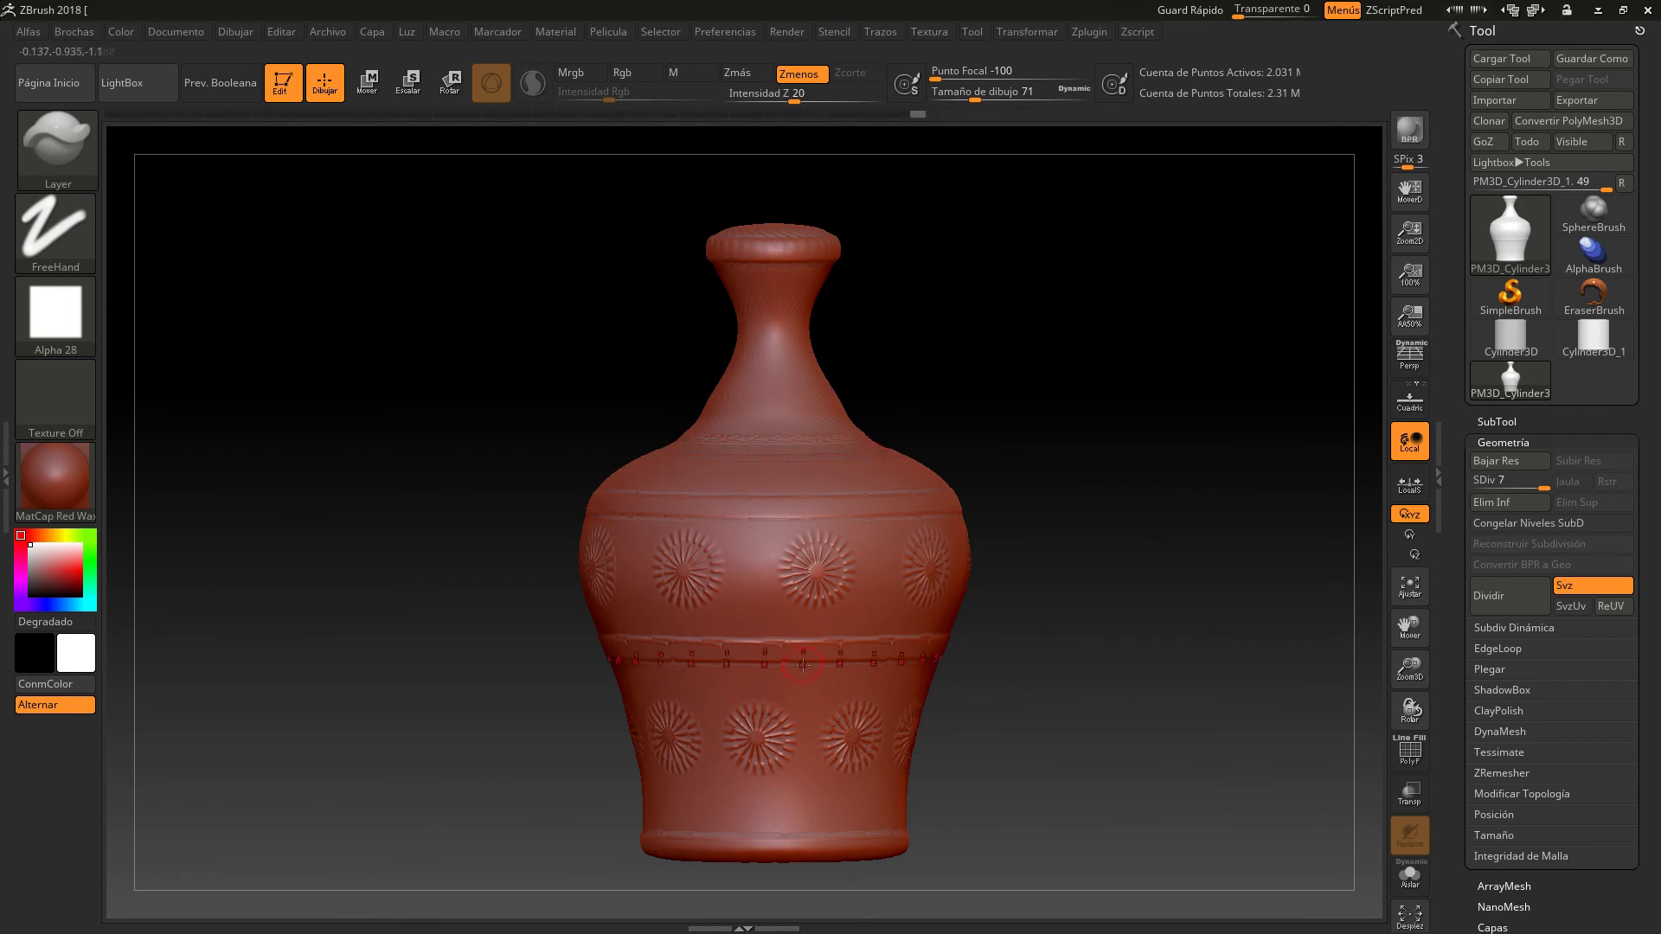
key(ctrl+shift+z)
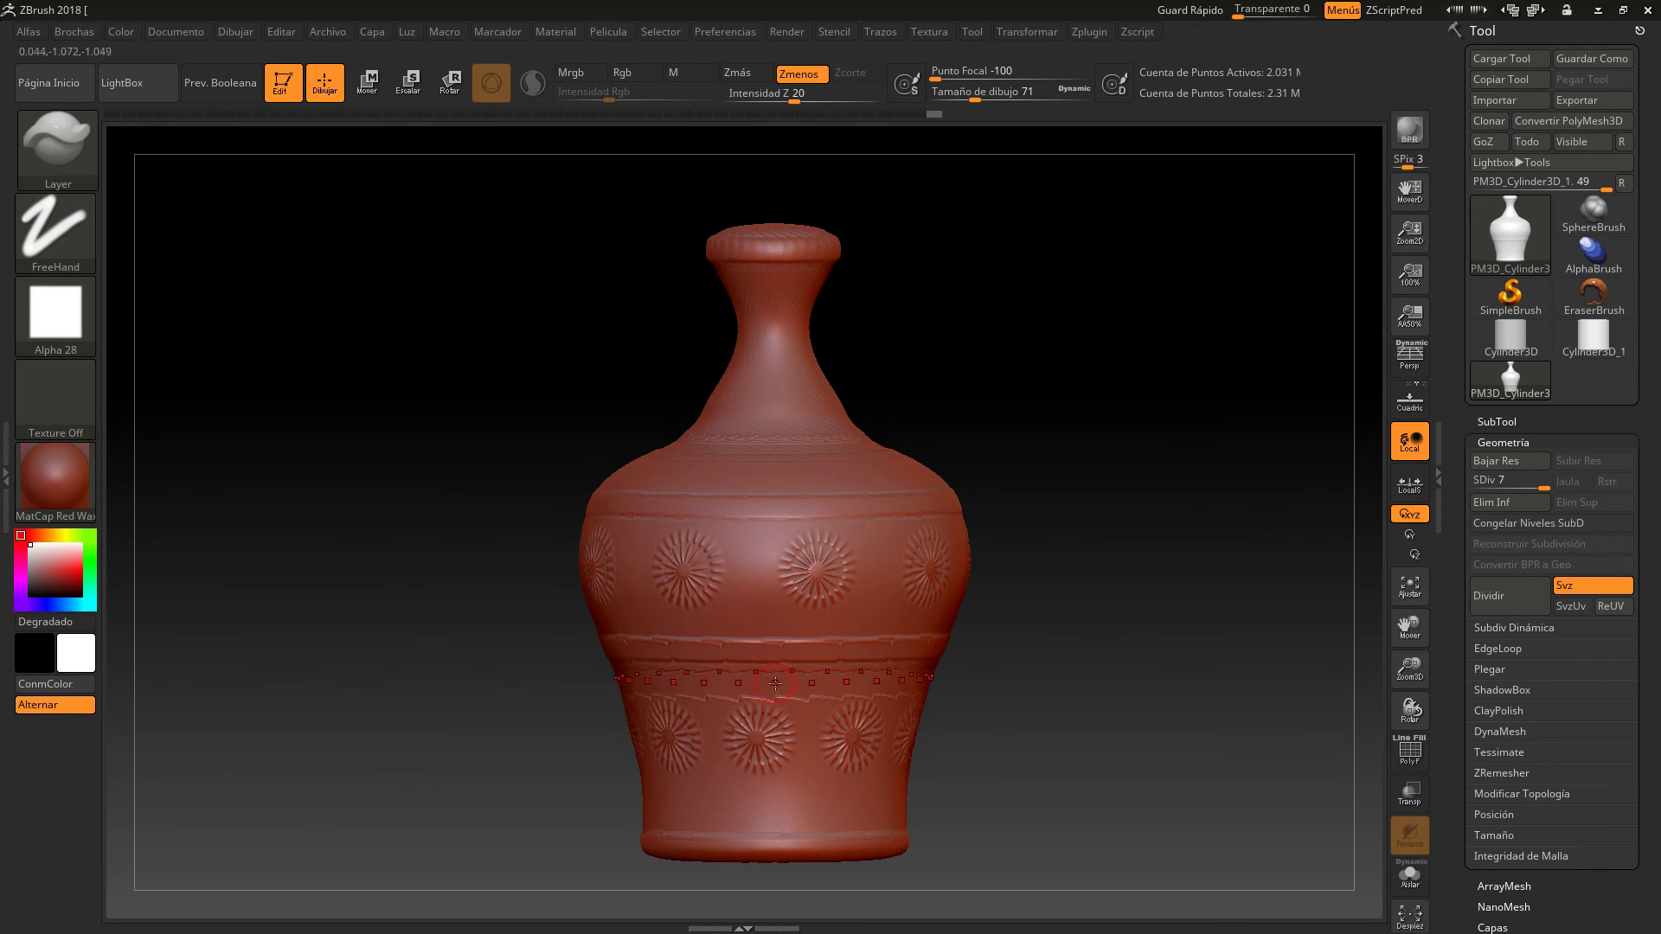
key(ctrl+shift+z)
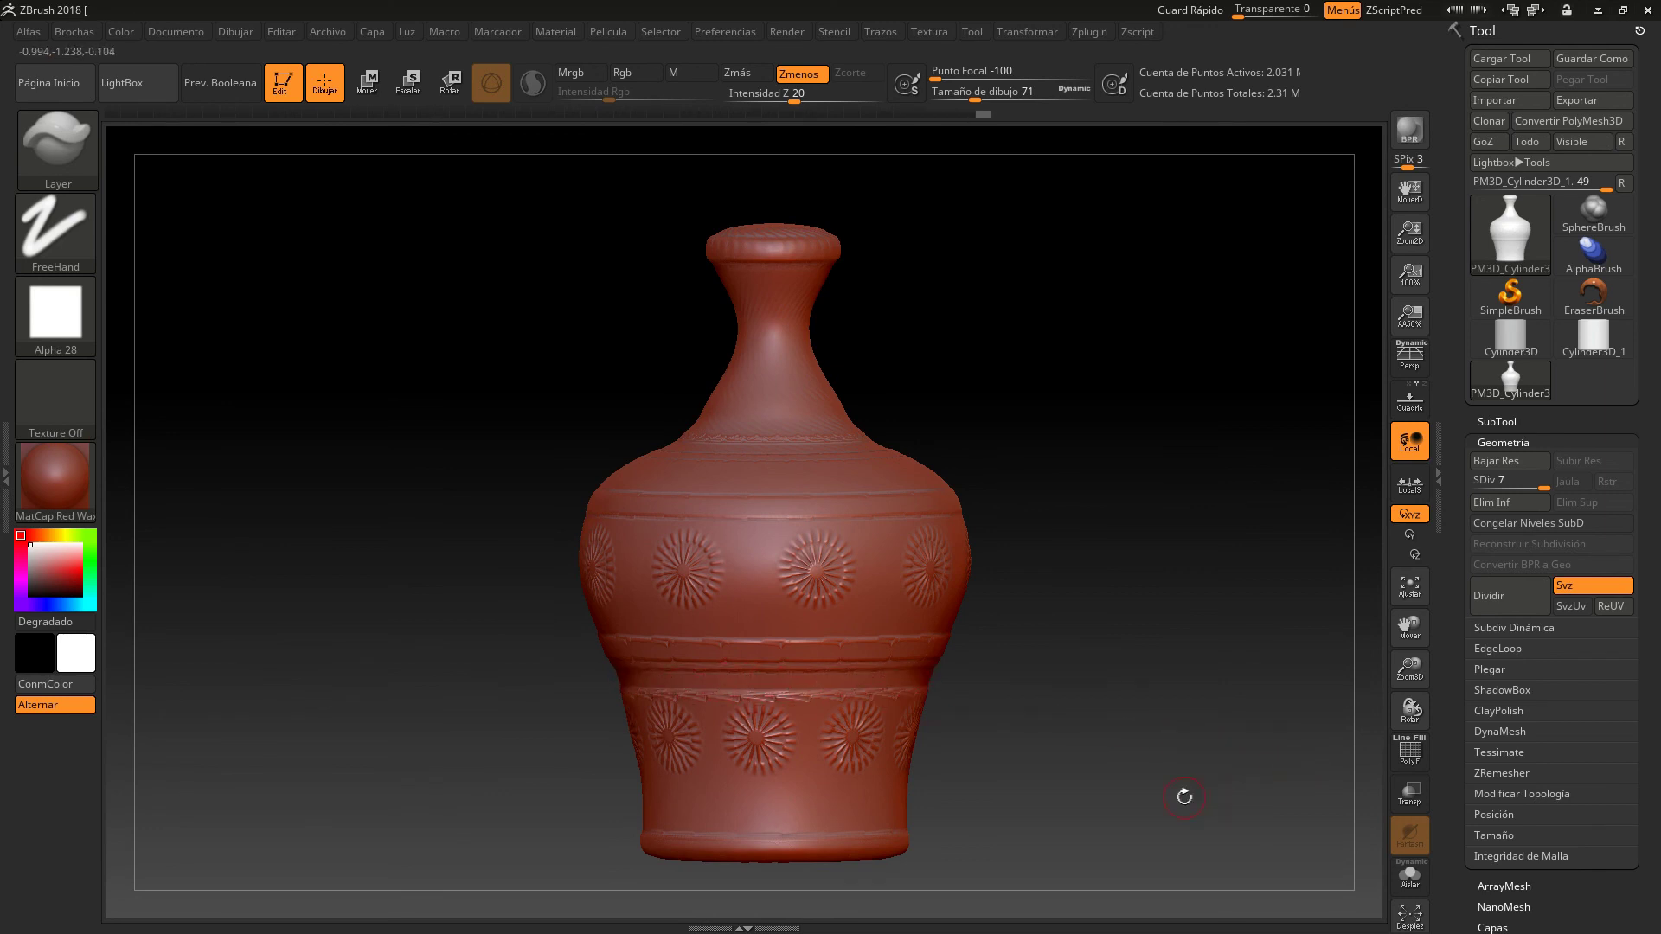
key(ctrl+shift+z)
key(ctrl+shift+z)
Carve dotted lines across the shoulder, along the lower band and around the neck.
key(ctrl+shift+z)
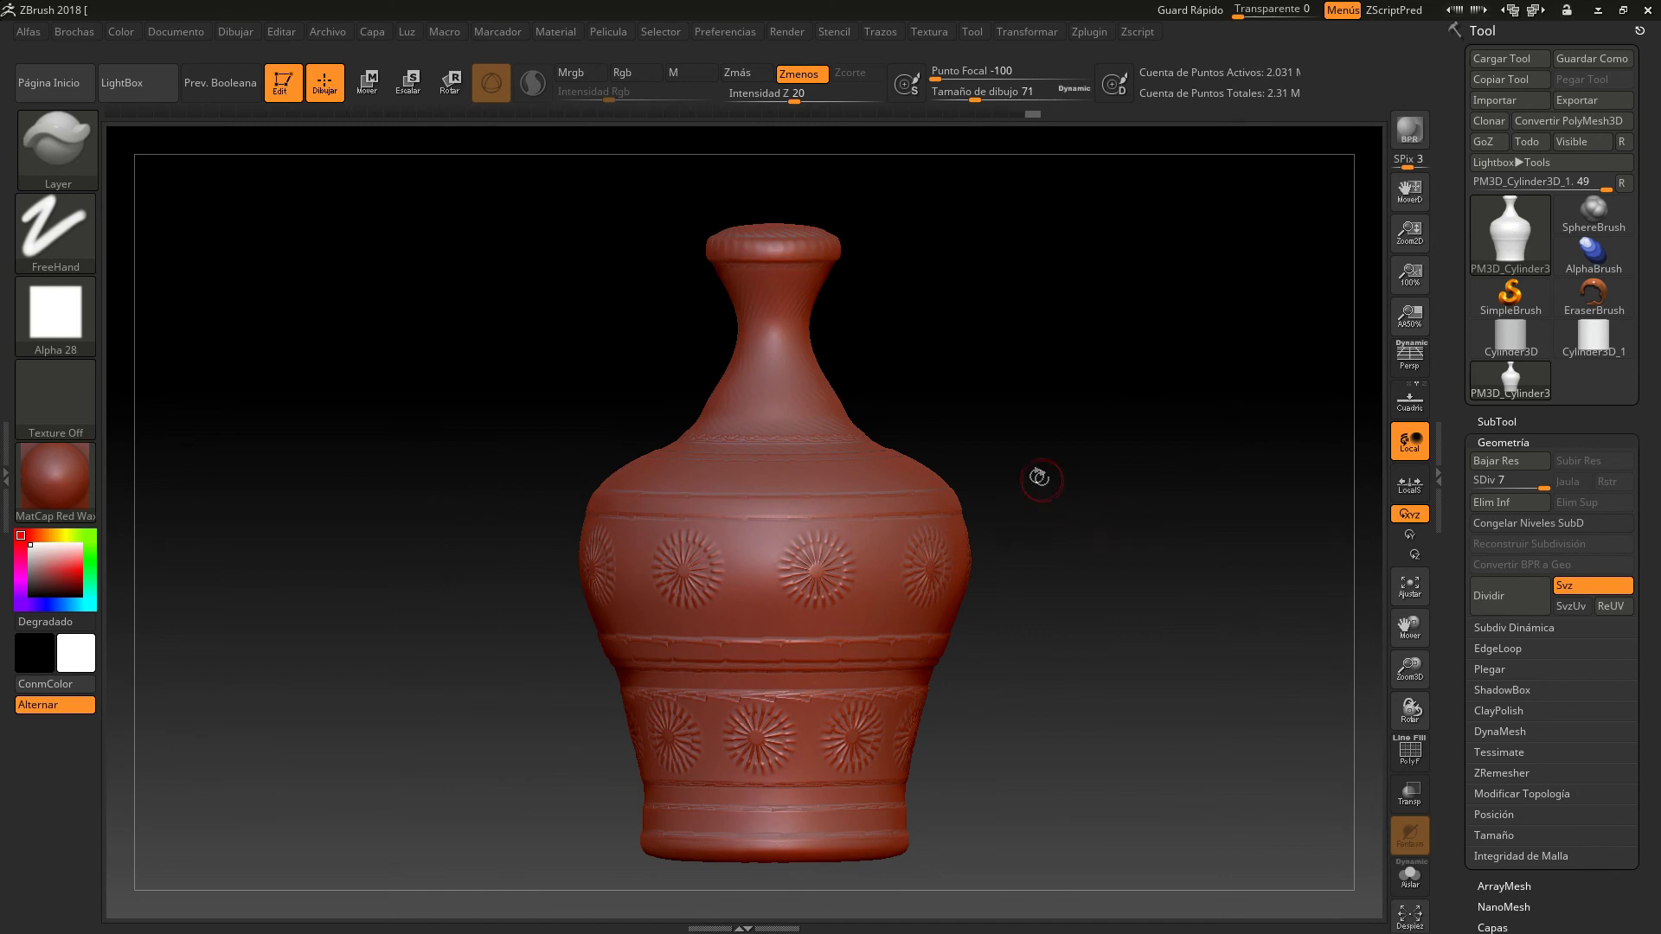
drag(1046, 481, 817, 450)
key(ctrl+shift+z)
key(ctrl+shift+z)
drag(618, 689, 905, 692)
click(880, 696)
drag(812, 341, 751, 342)
click(751, 342)
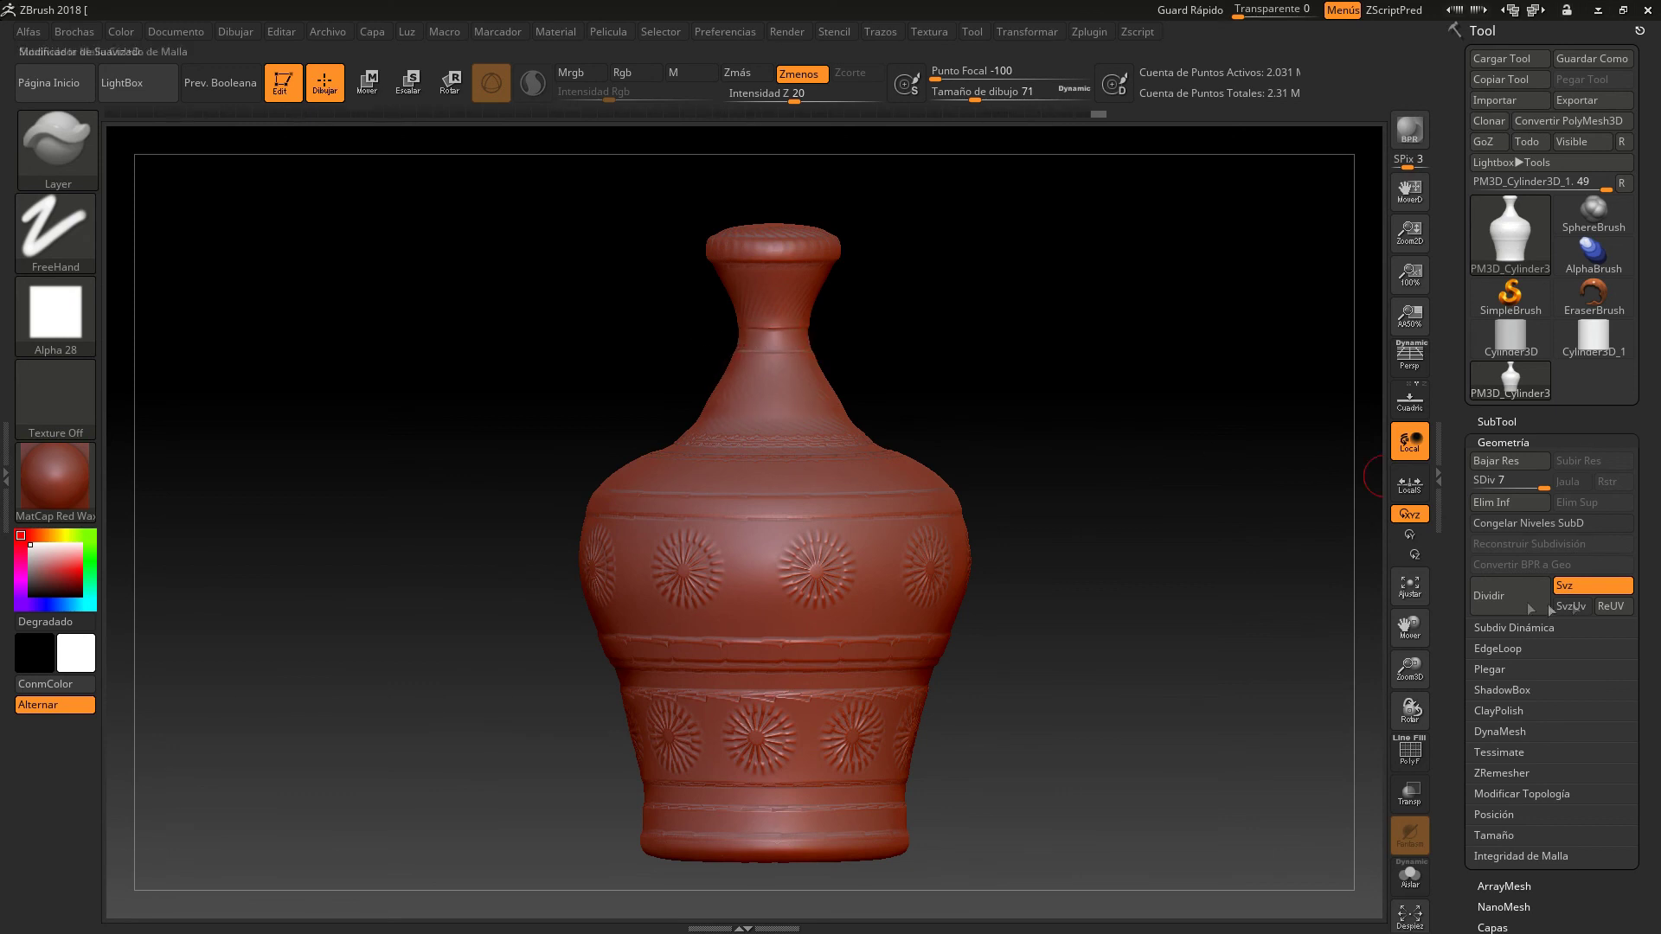